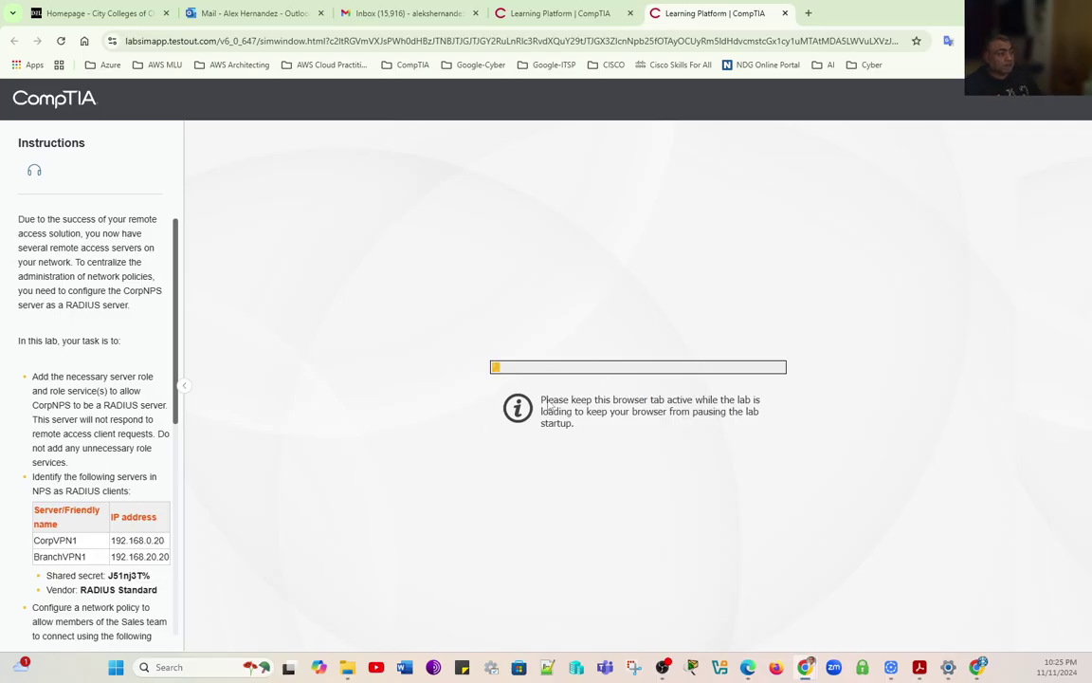
Step: Read the lab scenario and the requirements for making CorpNPS a RADIUS server without unnecessary role services
key("Escape")
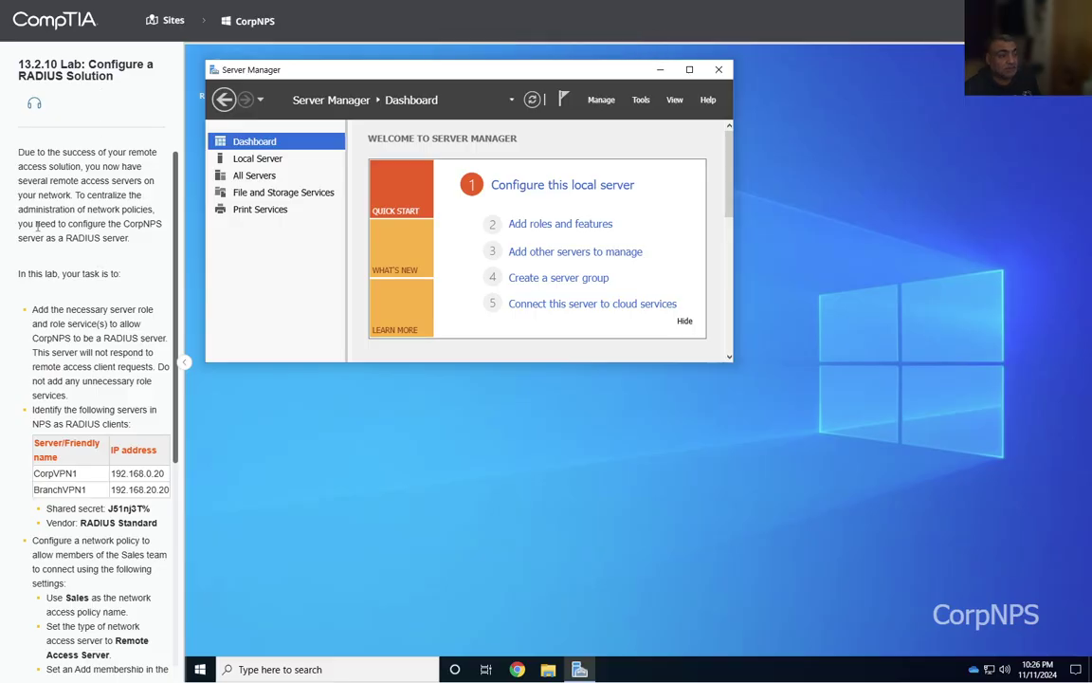
scroll(92, 366, "down", 2)
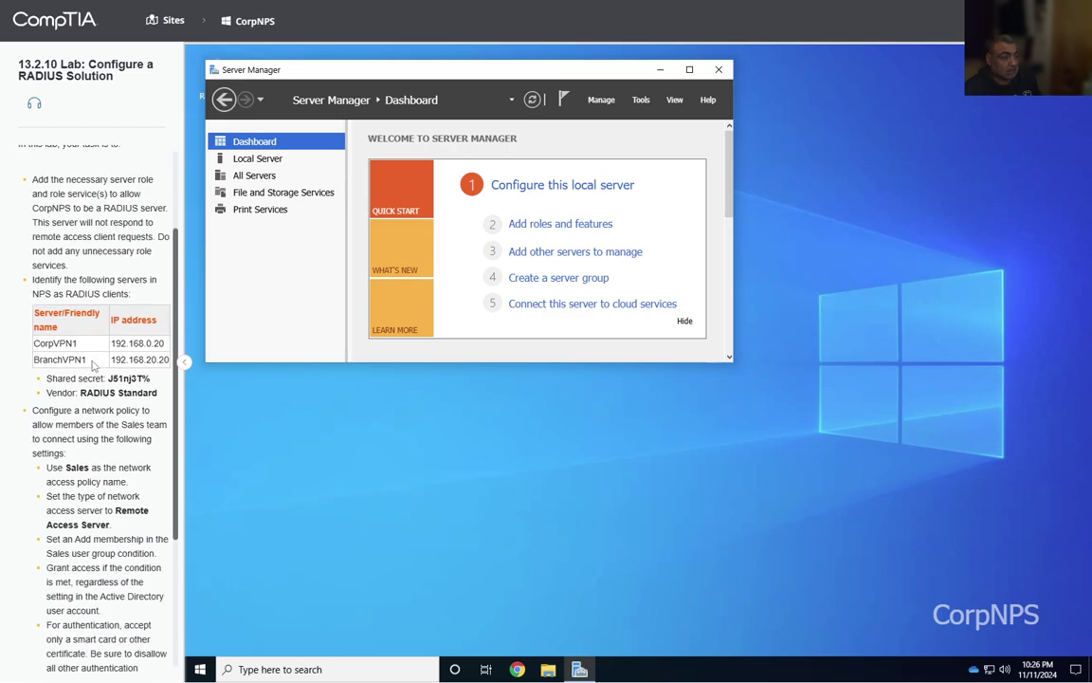
scroll(93, 366, "up", 1)
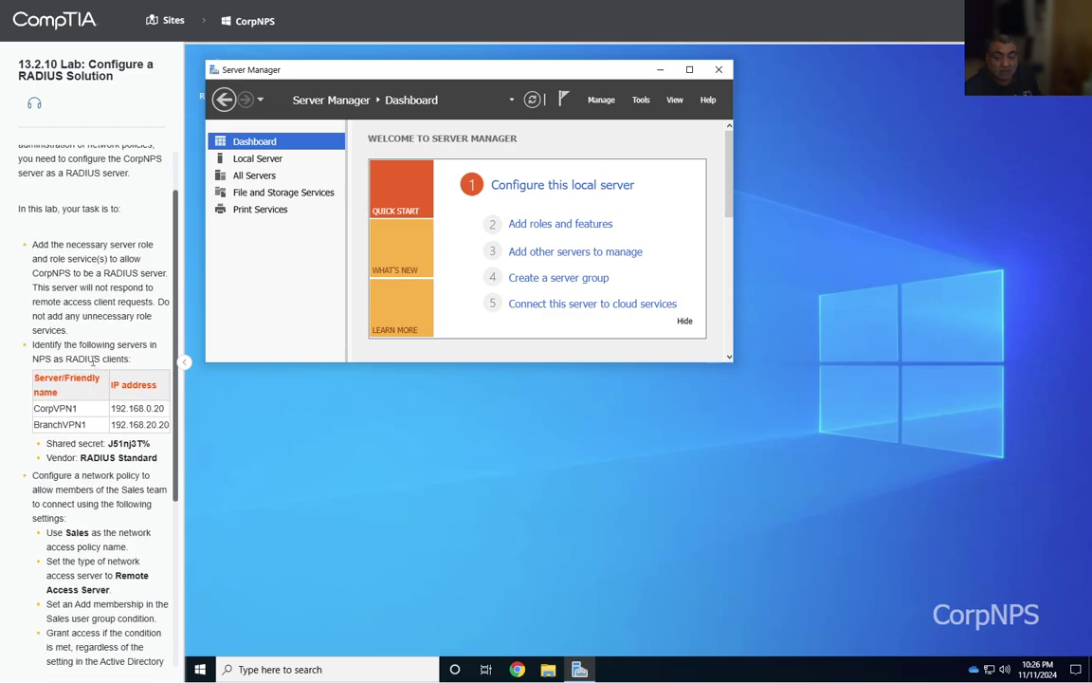
scroll(93, 361, "up", 2)
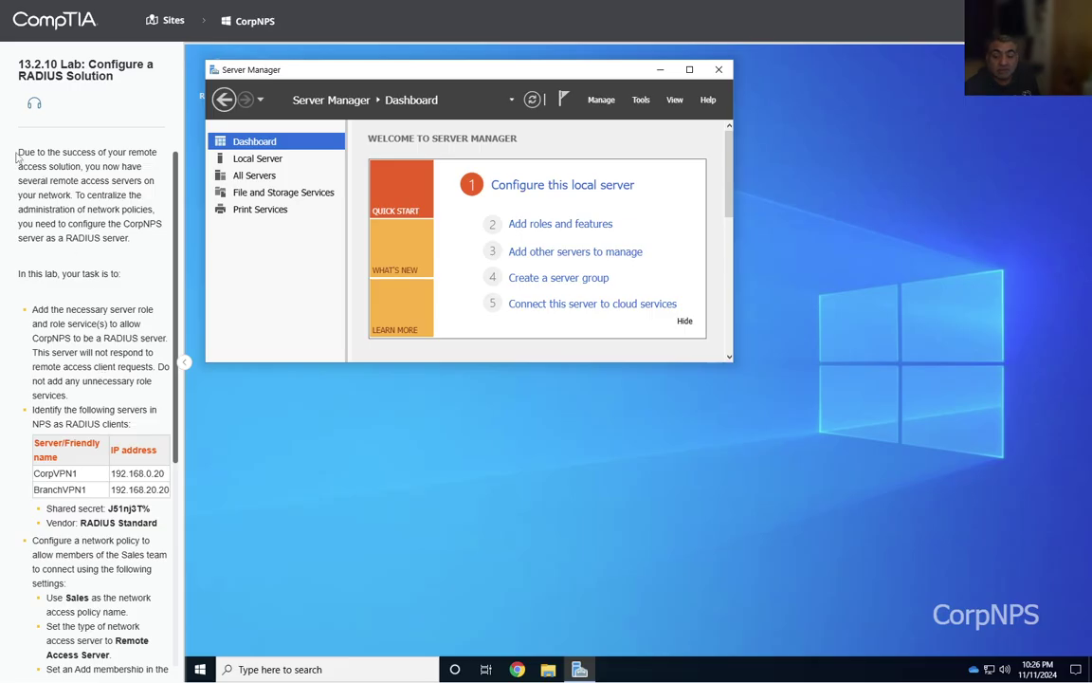
left_click_drag(17, 144, 114, 245)
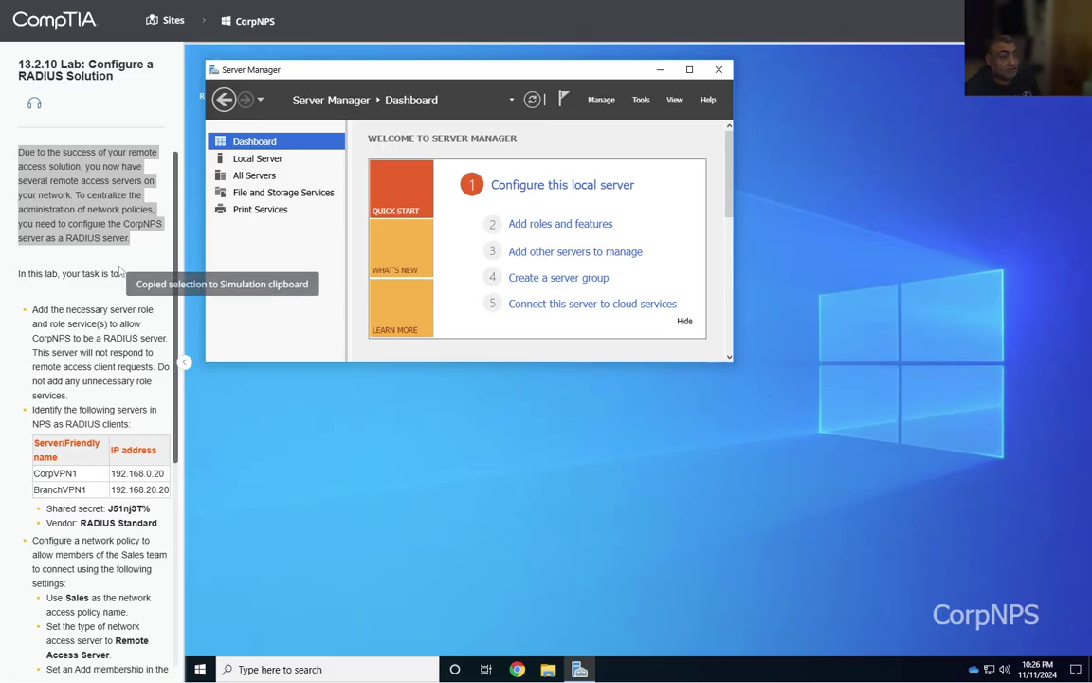
left_click(120, 271)
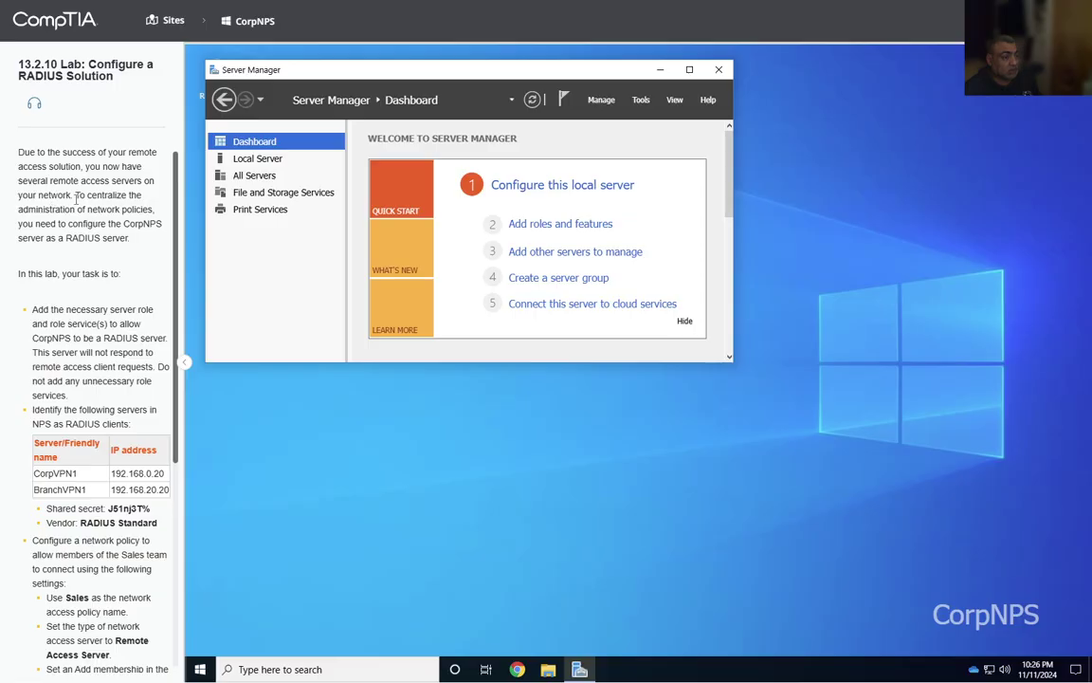
left_click_drag(76, 194, 150, 243)
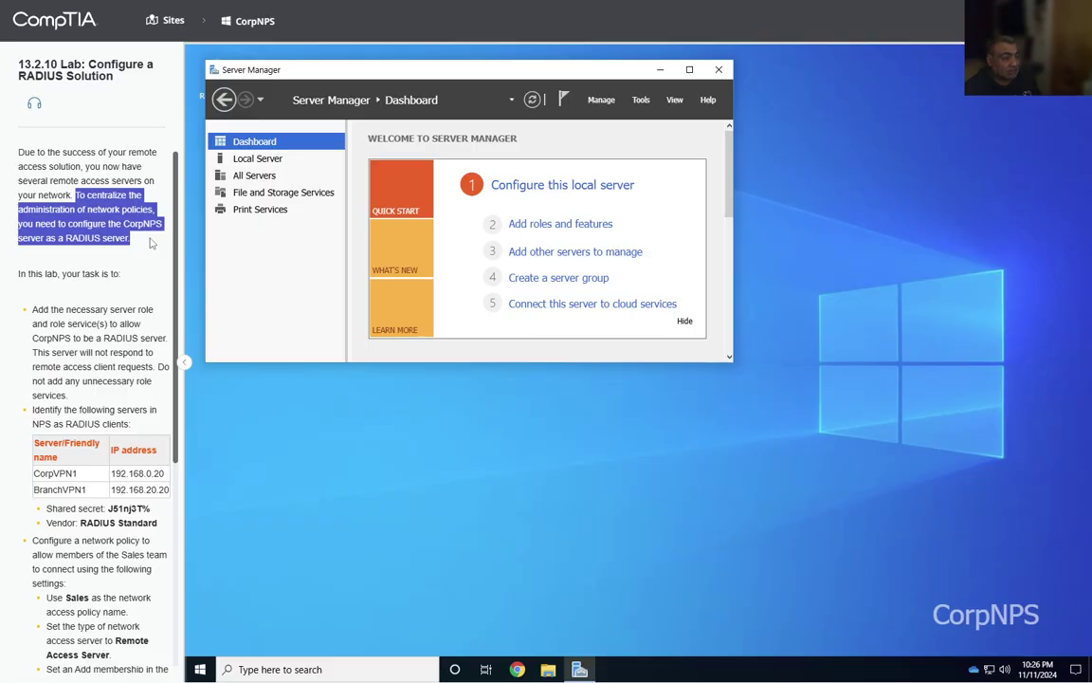
left_click_drag(150, 243, 150, 243)
left_click(19, 285)
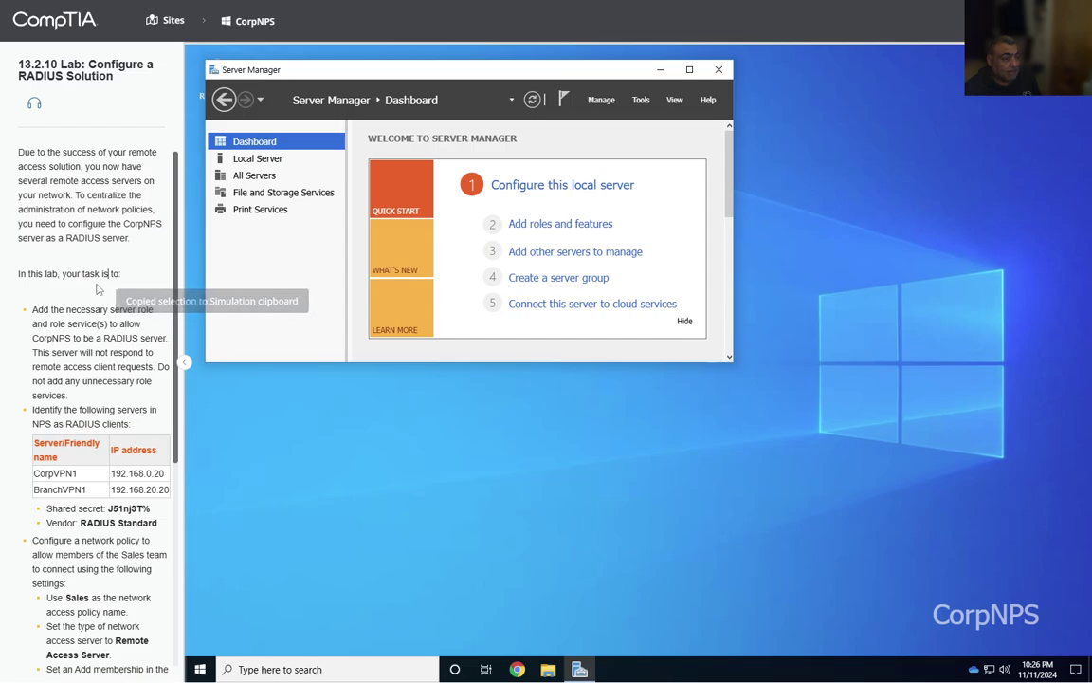
left_click_drag(19, 282, 121, 276)
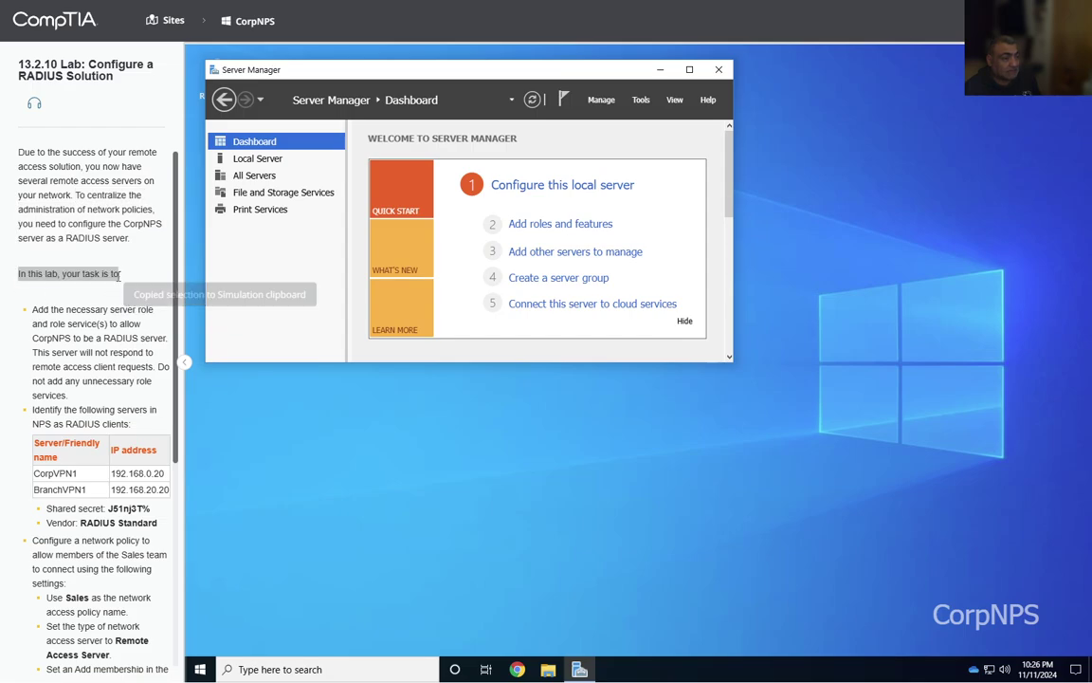
scroll(114, 302, "down", 3)
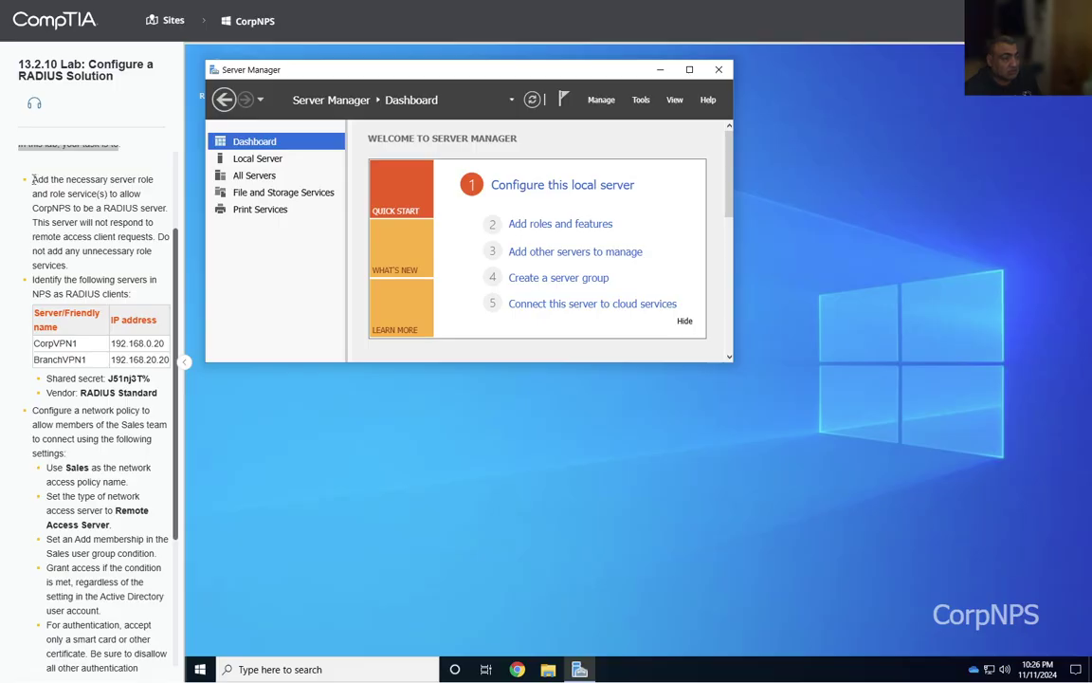
left_click_drag(33, 178, 166, 210)
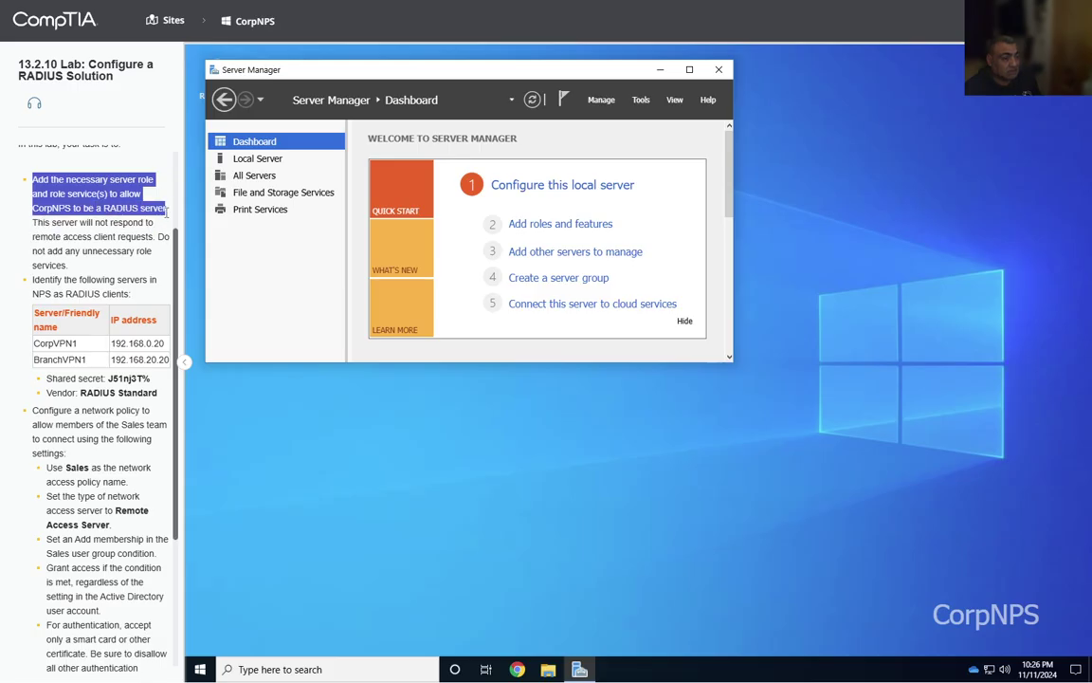
key("ctrl+c")
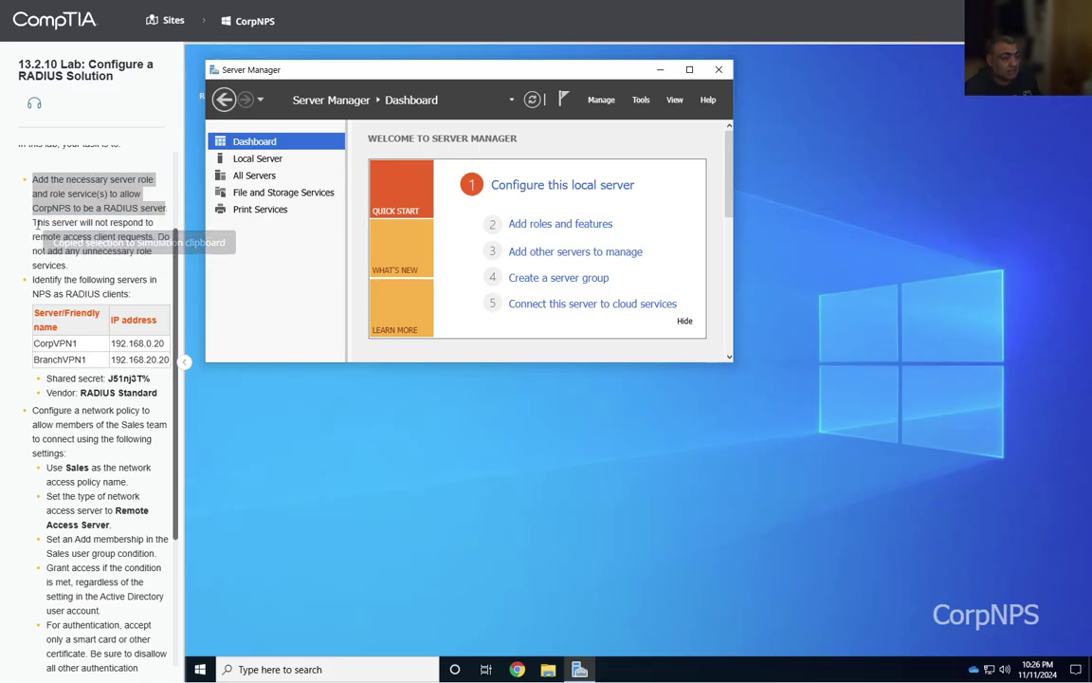
left_click_drag(35, 224, 157, 260)
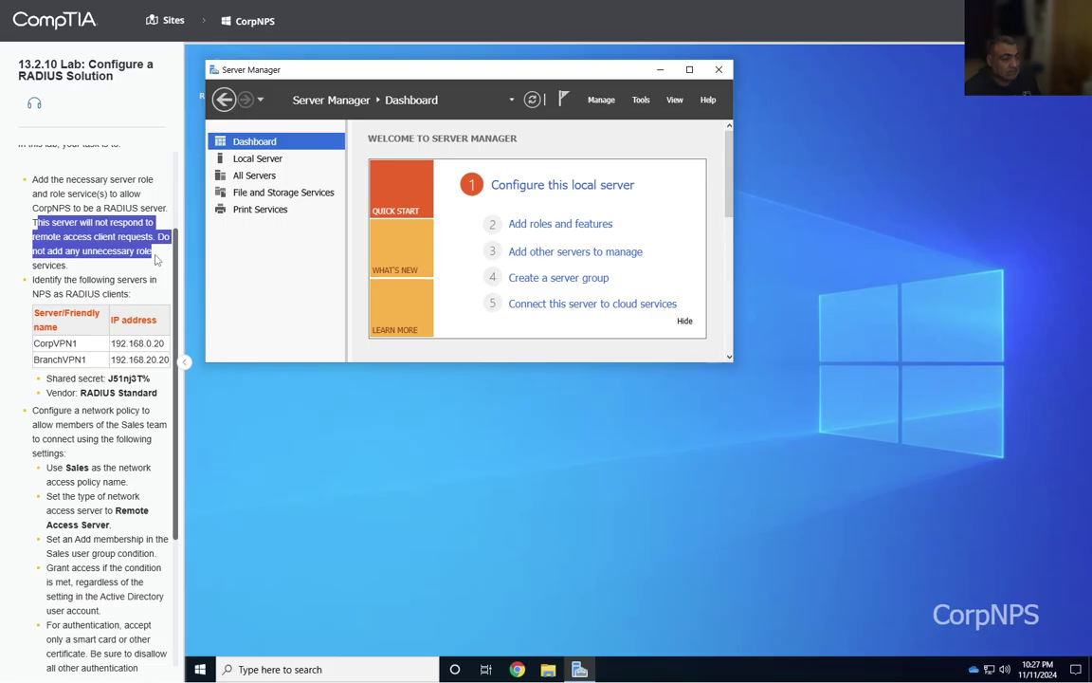
key("ctrl+c")
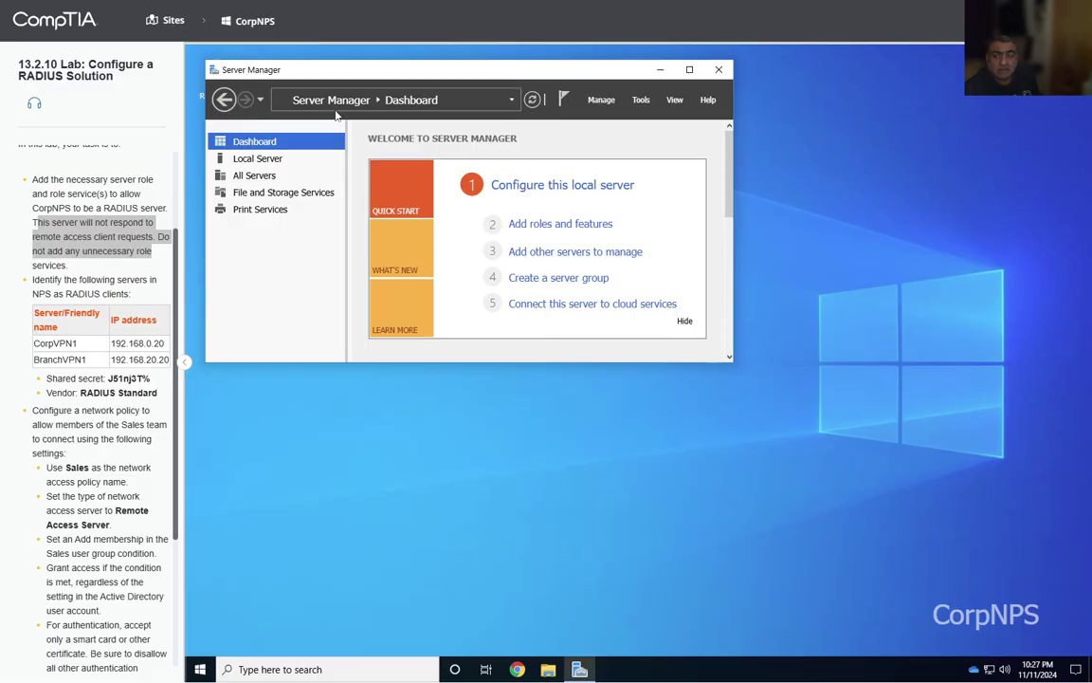
left_click(641, 100)
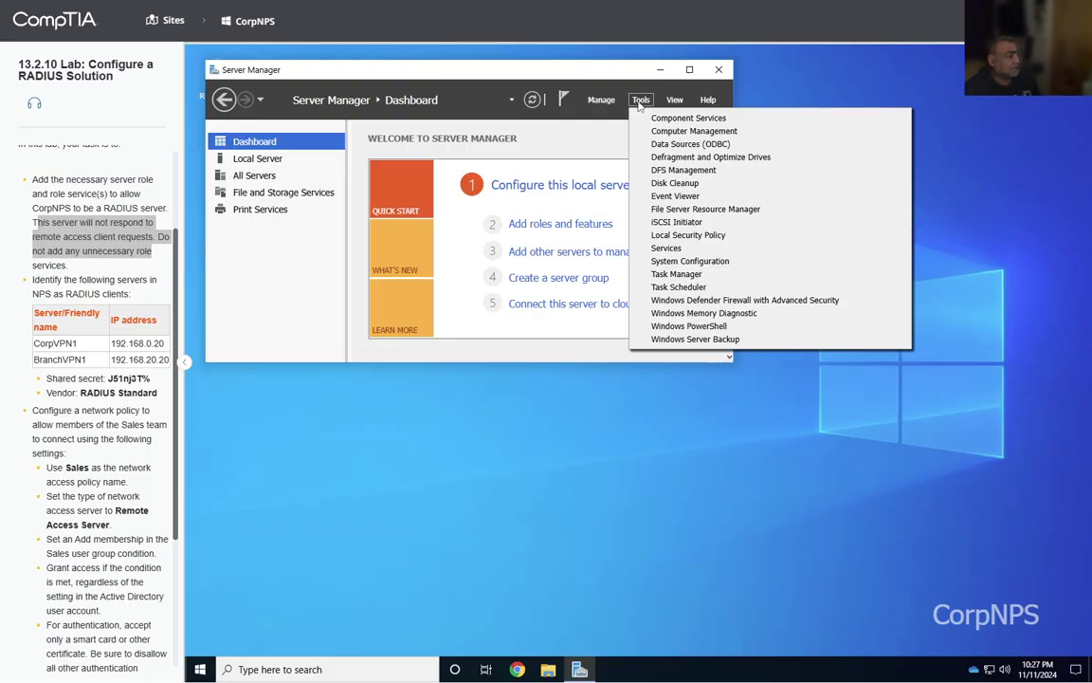
left_click(692, 210)
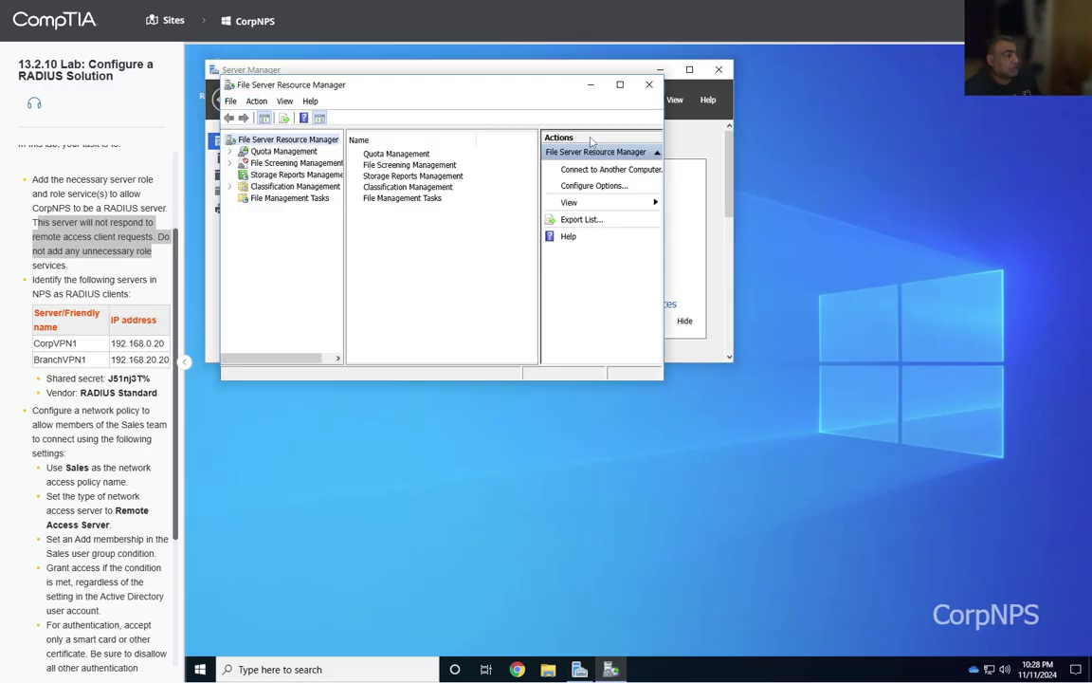
left_click(649, 84)
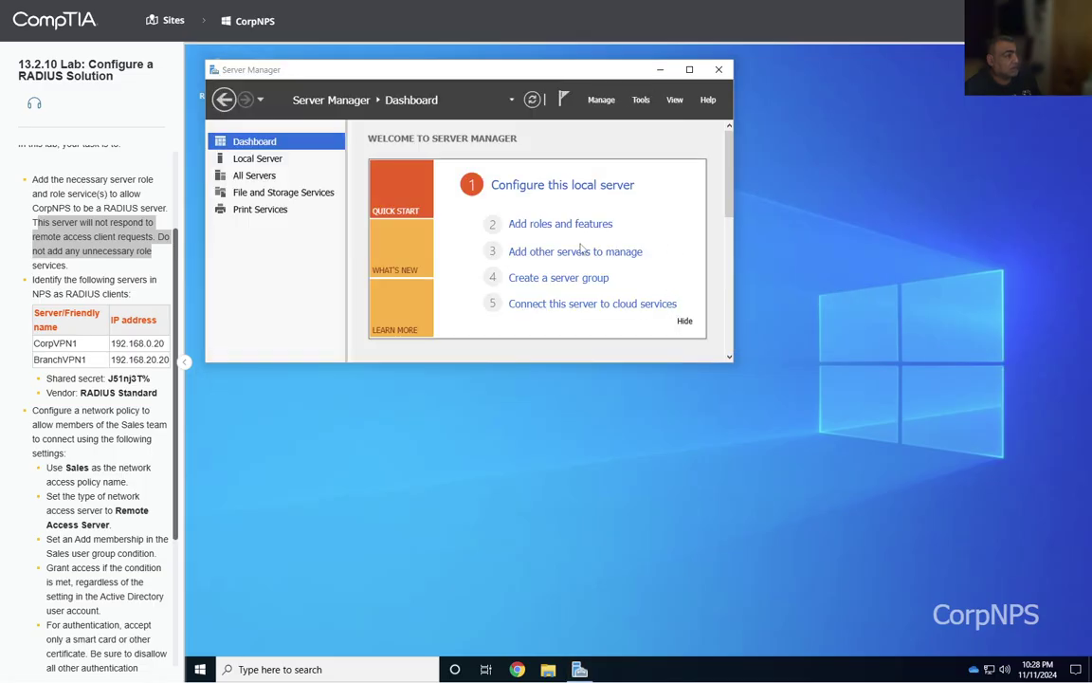
Step: Start adding roles and features with a role-based or feature-based installation on the server CorpNPS.CorpNet.local
left_click(561, 224)
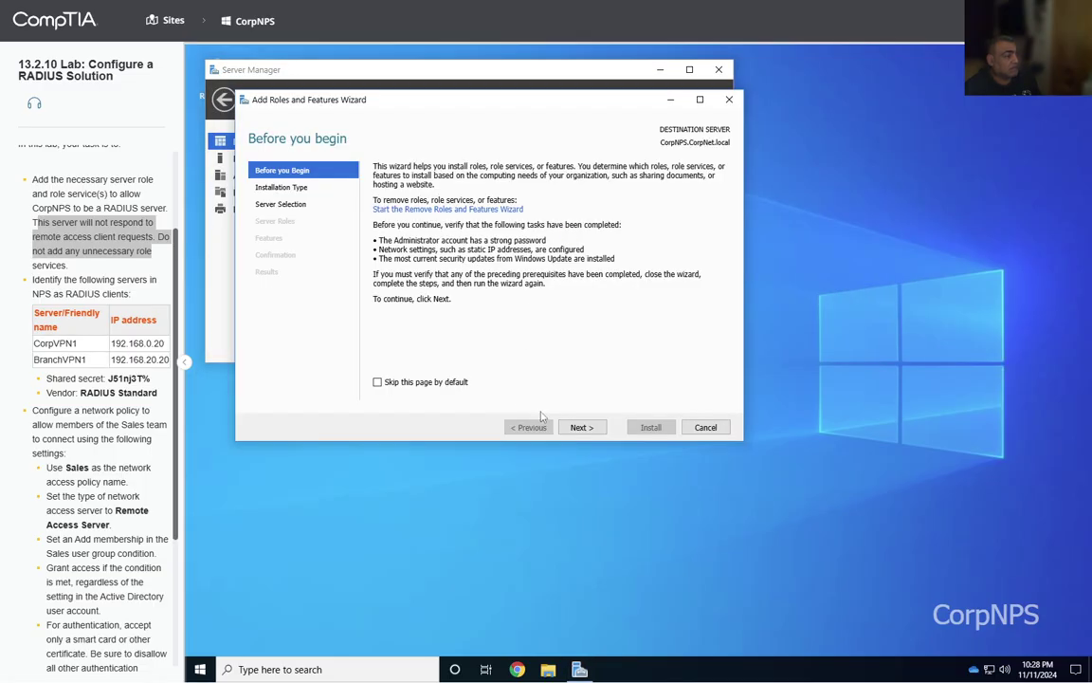
left_click(578, 428)
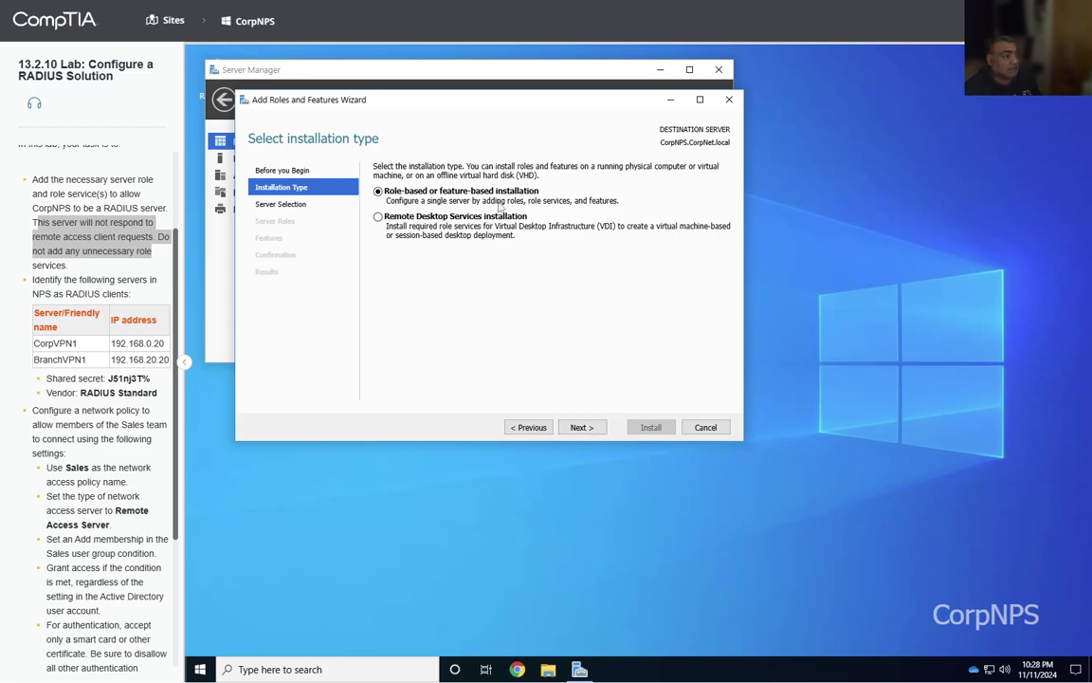
left_click(579, 427)
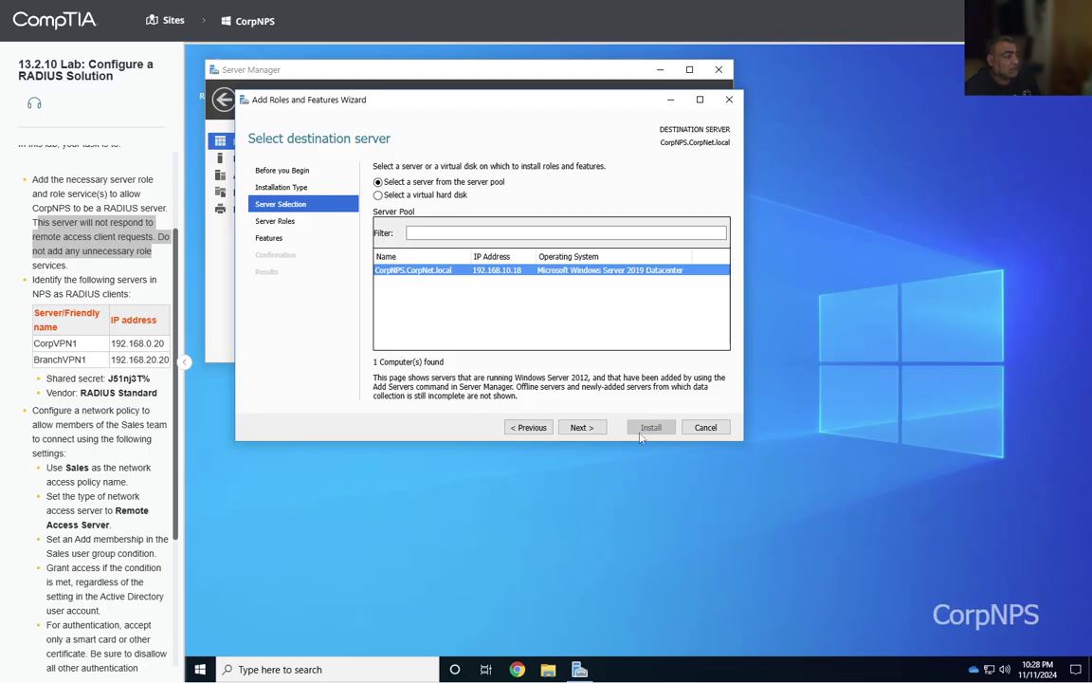
left_click(581, 428)
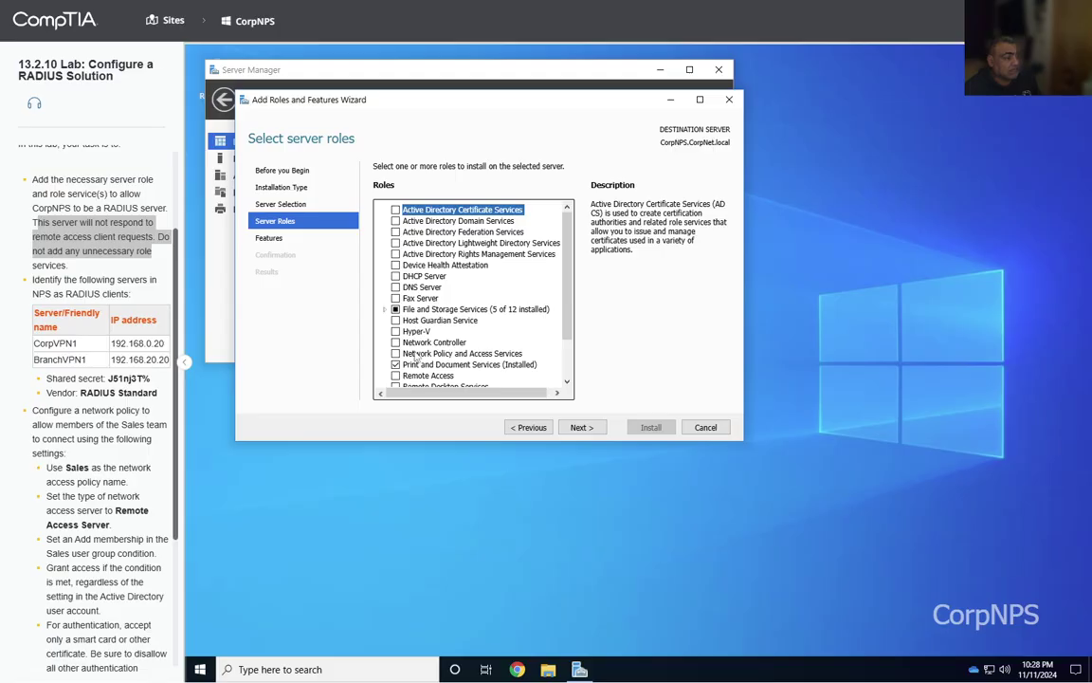
Step: Select the Remote Access and Network Policy and Access Services roles, adding the required features for each
scroll(412, 360, "down", 1)
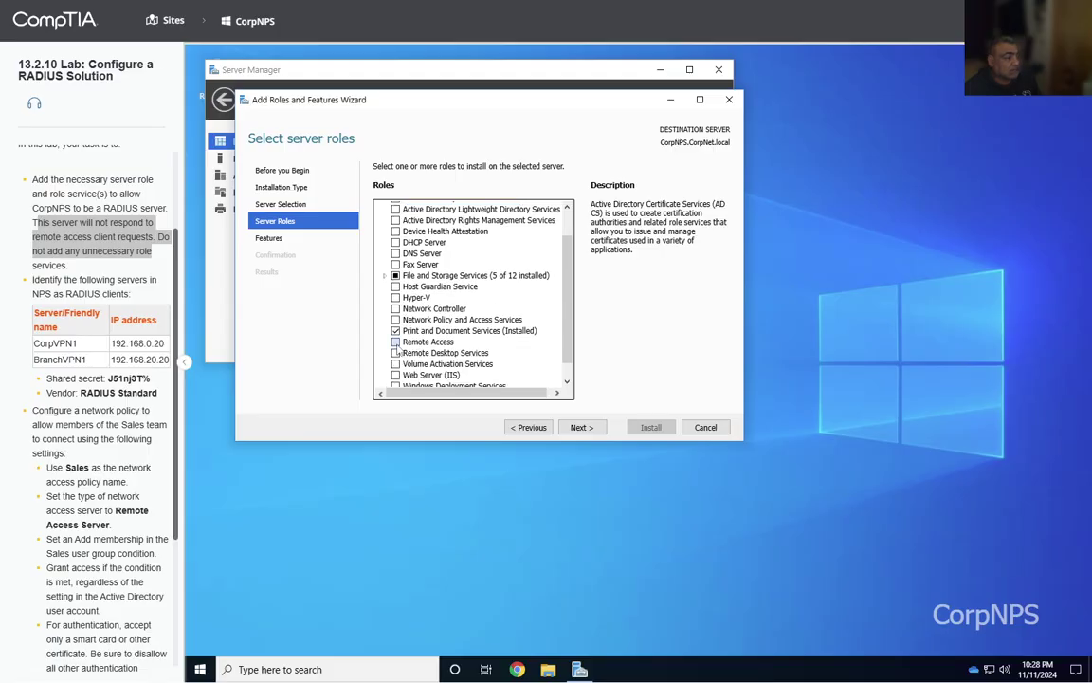
left_click(396, 342)
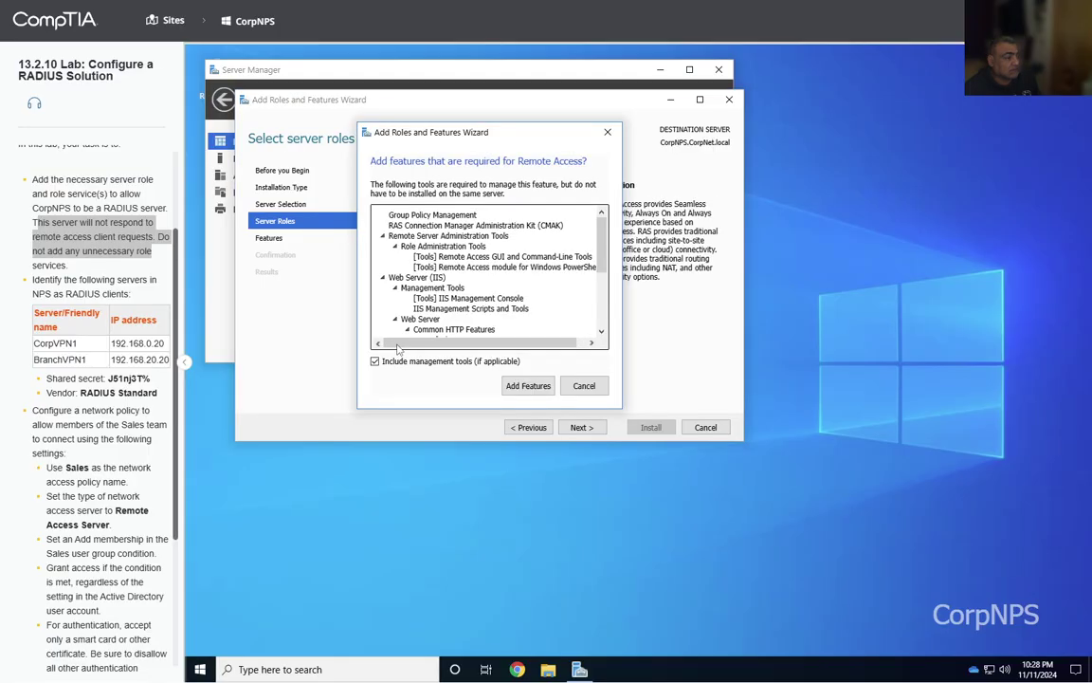
left_click(528, 386)
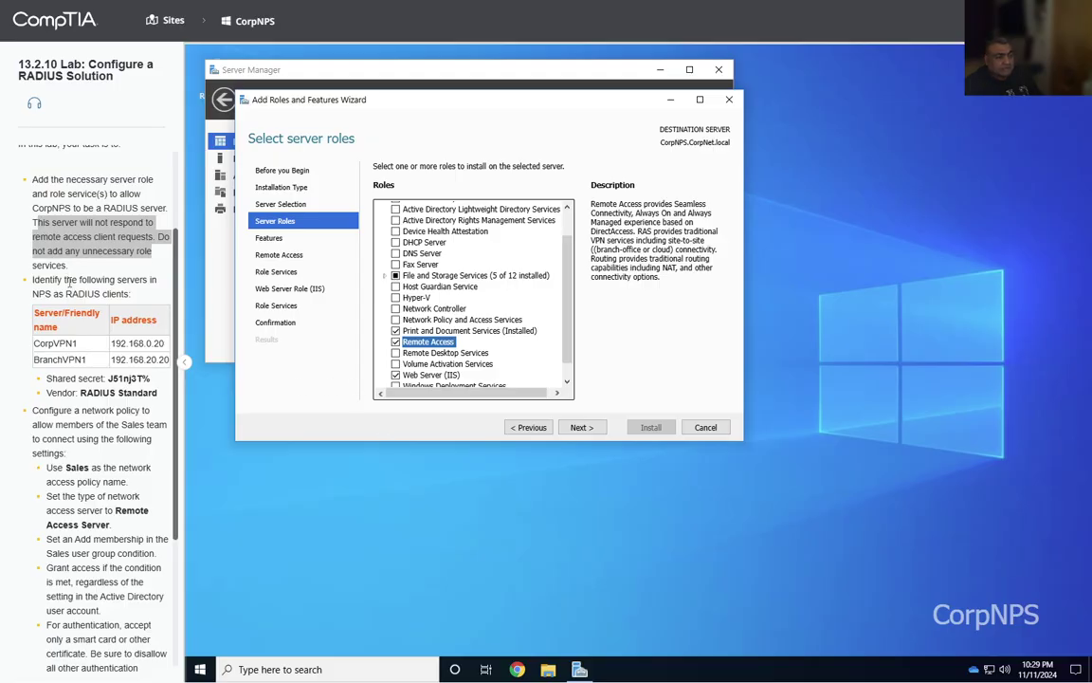
left_click_drag(35, 281, 168, 360)
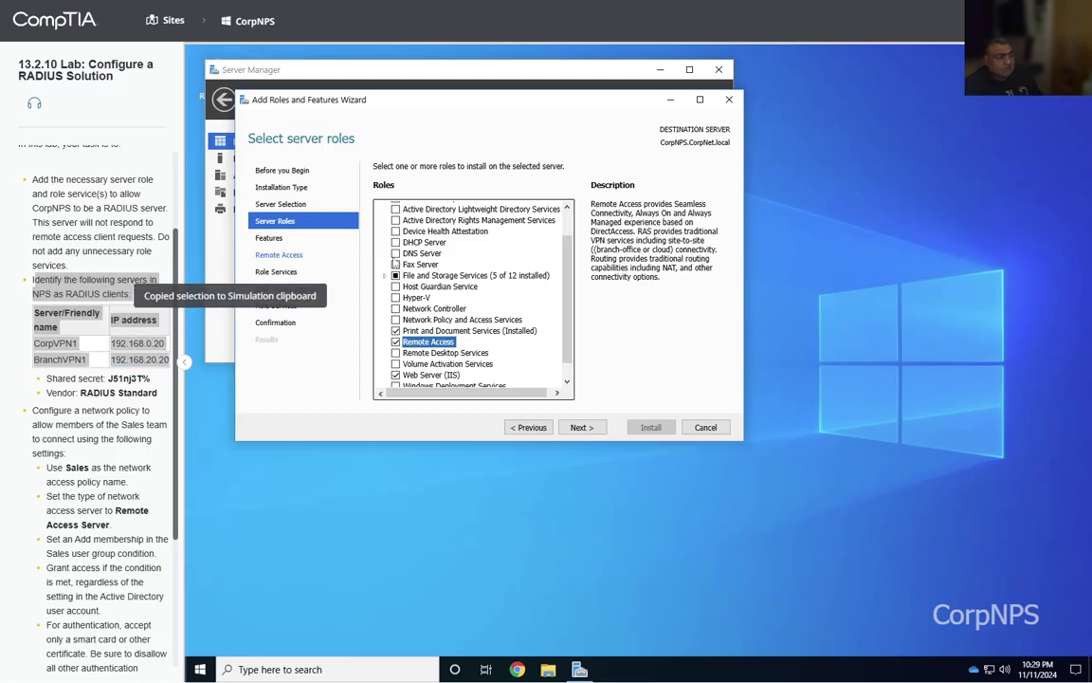
left_click(396, 319)
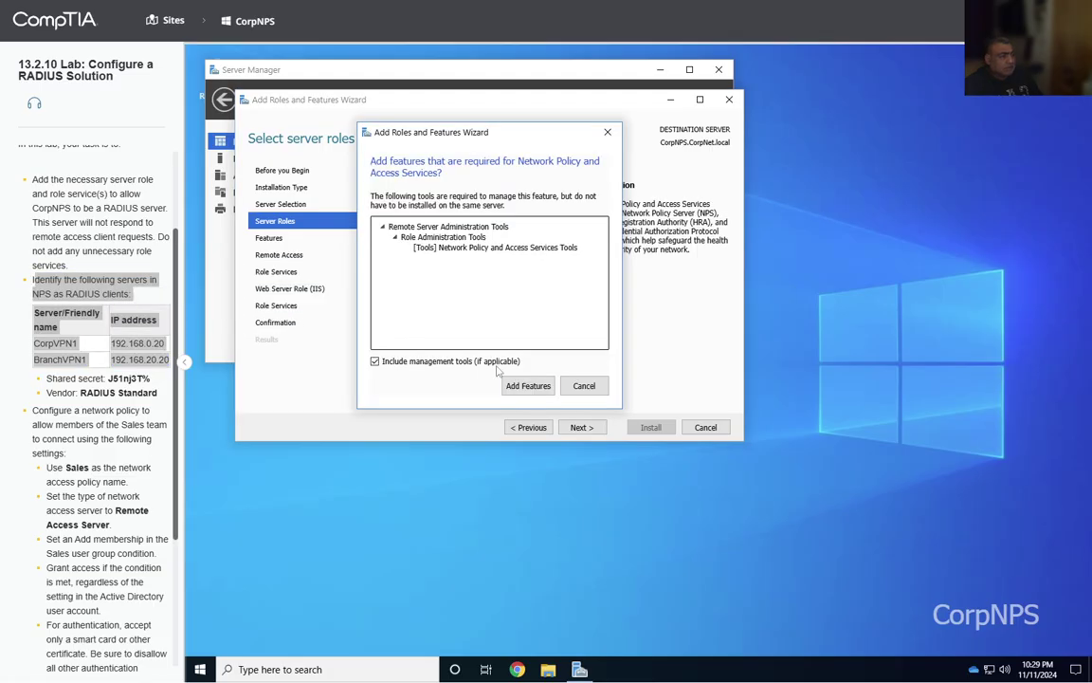
left_click(527, 386)
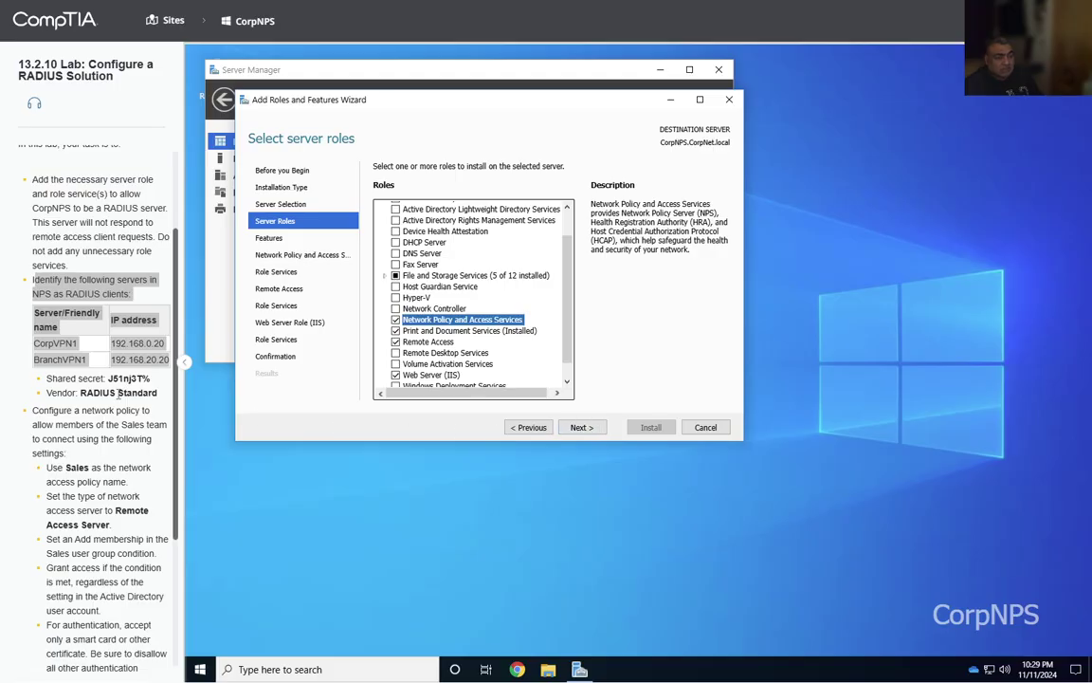
Step: Accept the default features and the Network Policy Server role service, and add Routing to the Remote Access role services
scroll(104, 379, "down", 1)
left_click(75, 357)
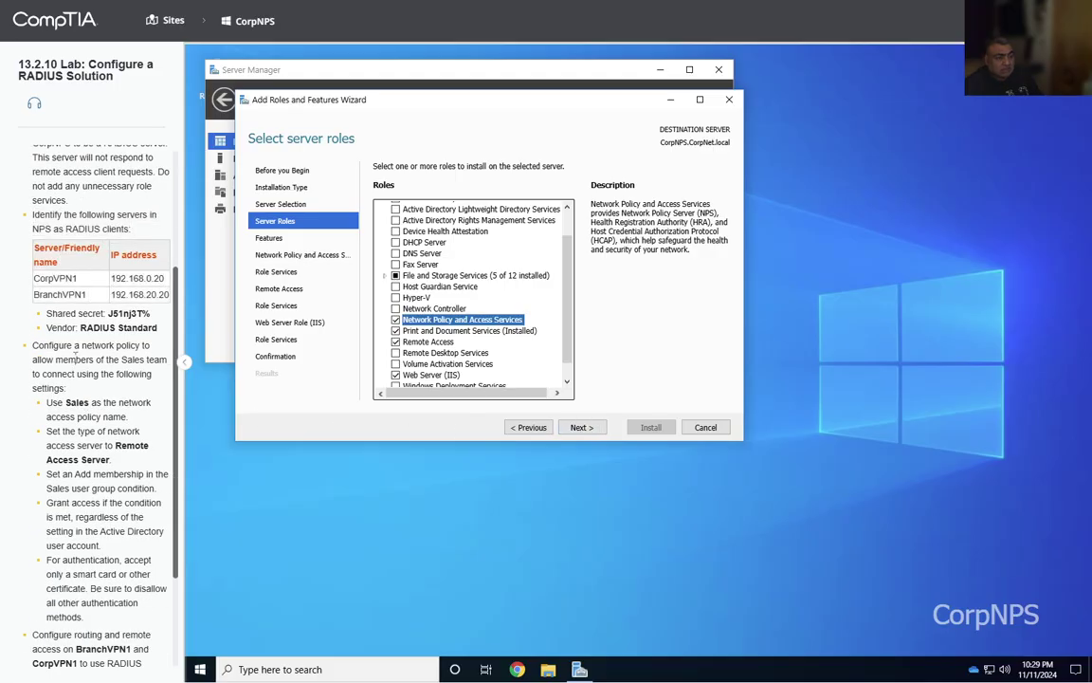
scroll(95, 379, "up", 3)
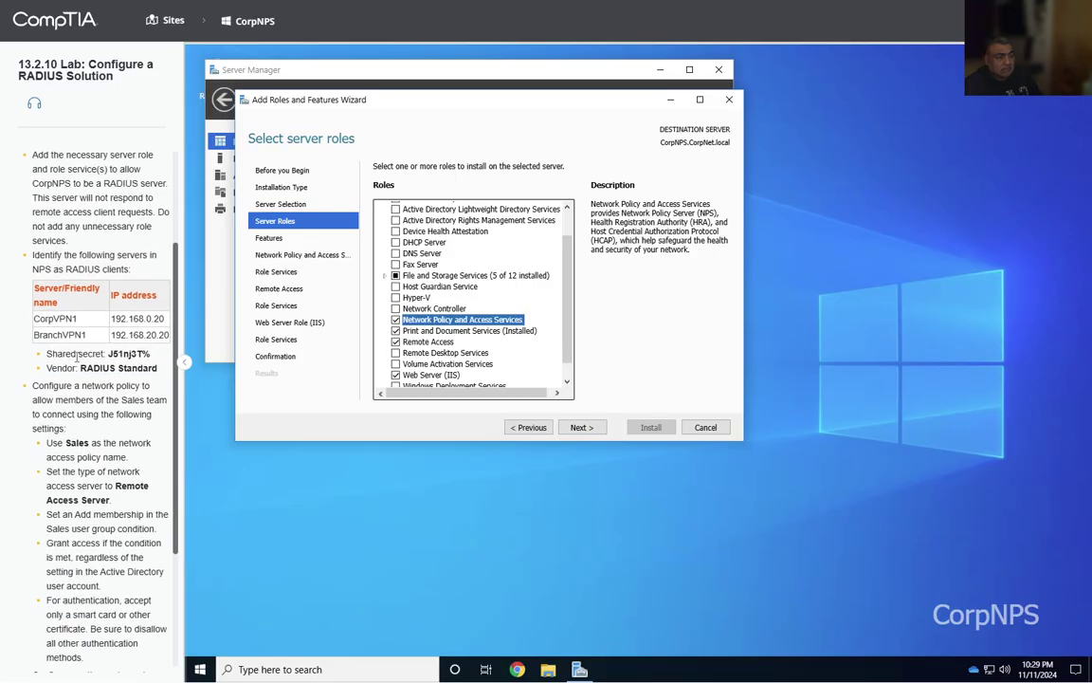
left_click(580, 427)
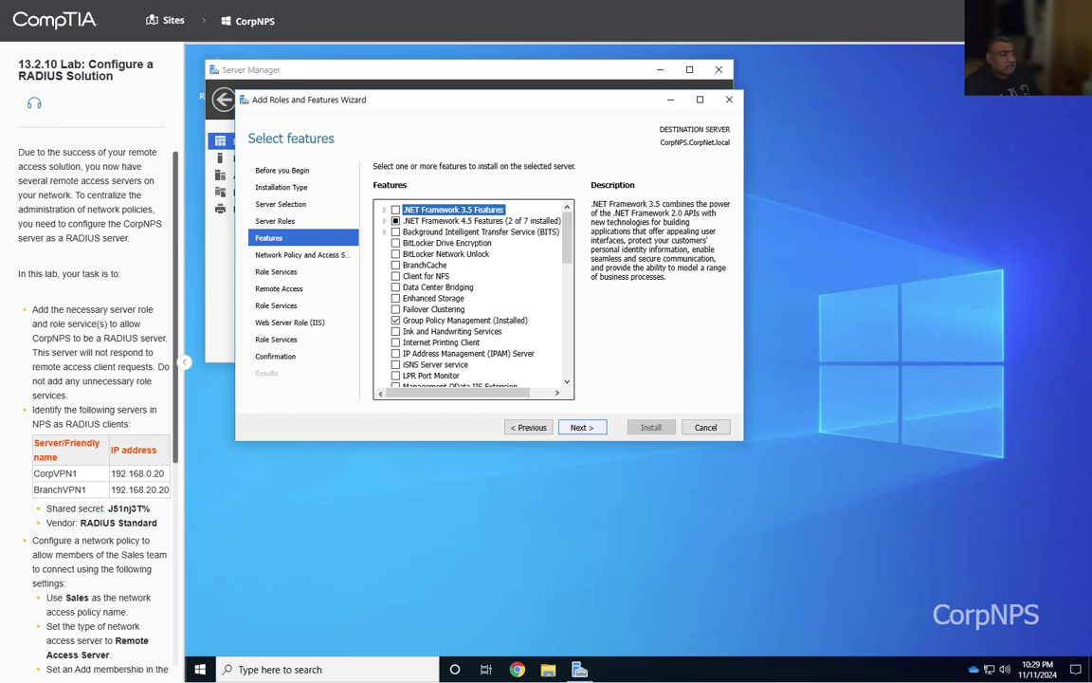
left_click(581, 428)
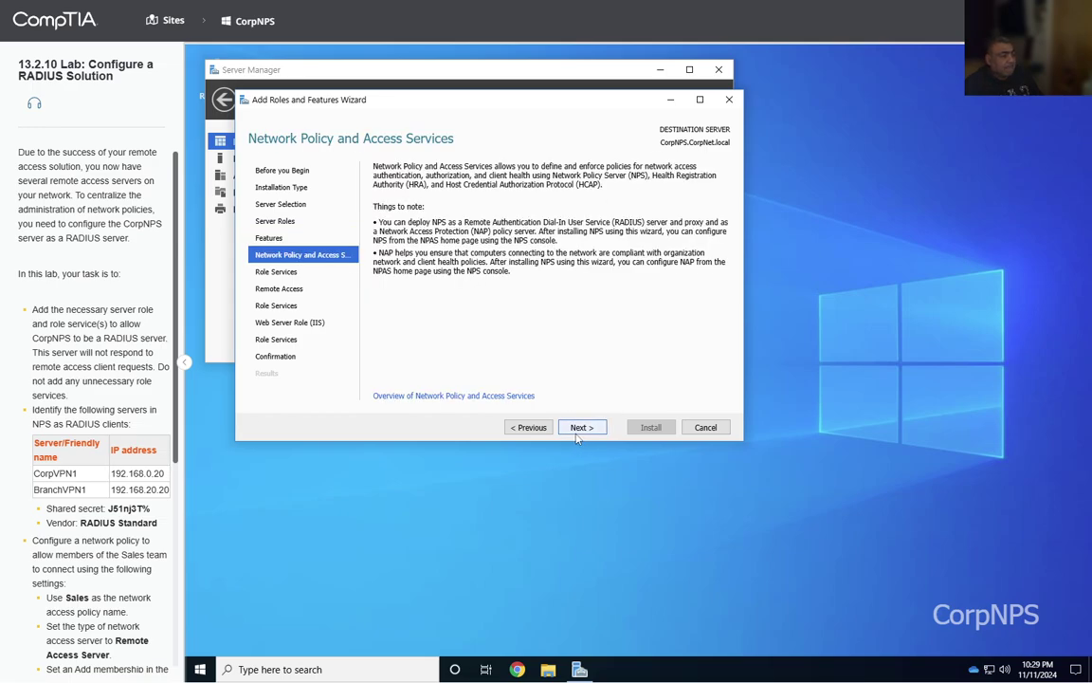
left_click(583, 428)
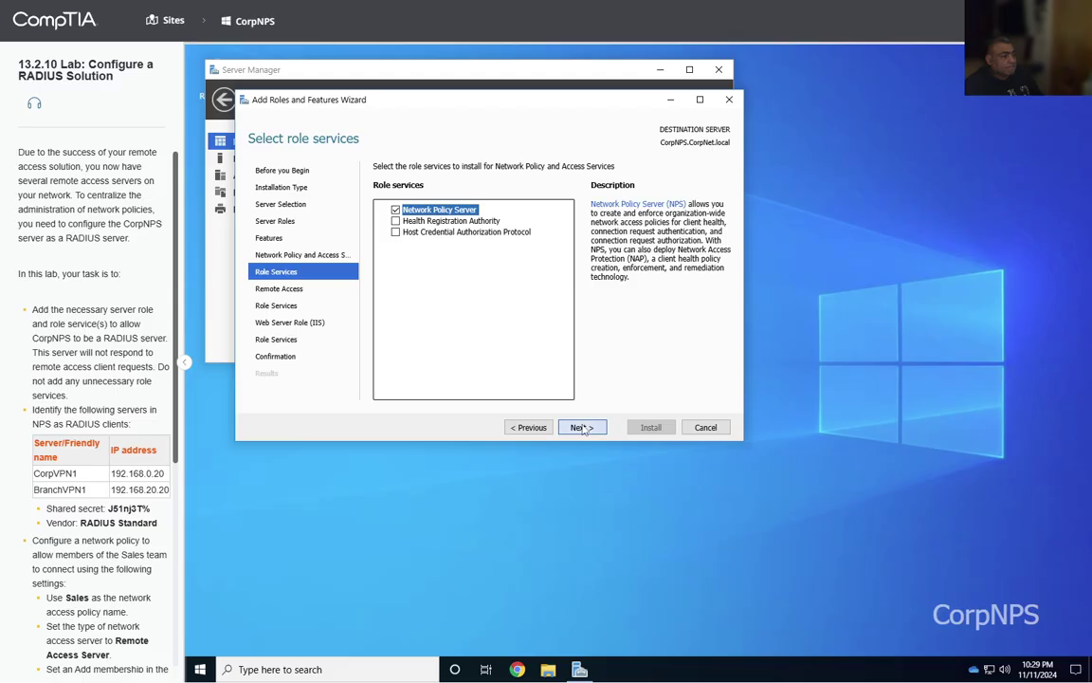
left_click(582, 428)
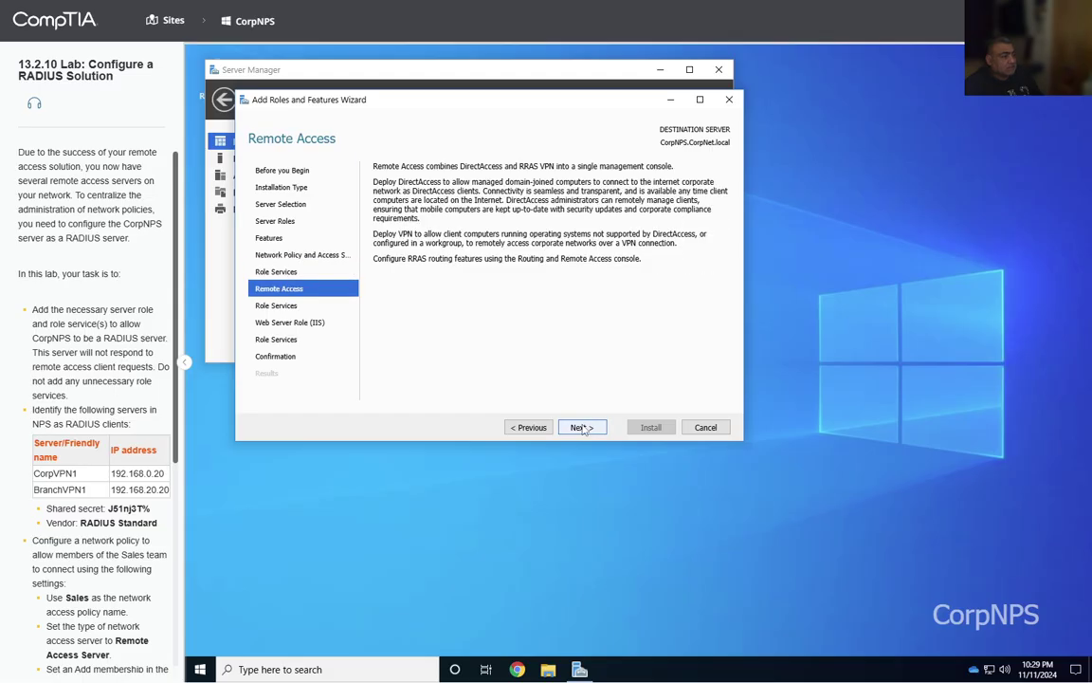
left_click(582, 428)
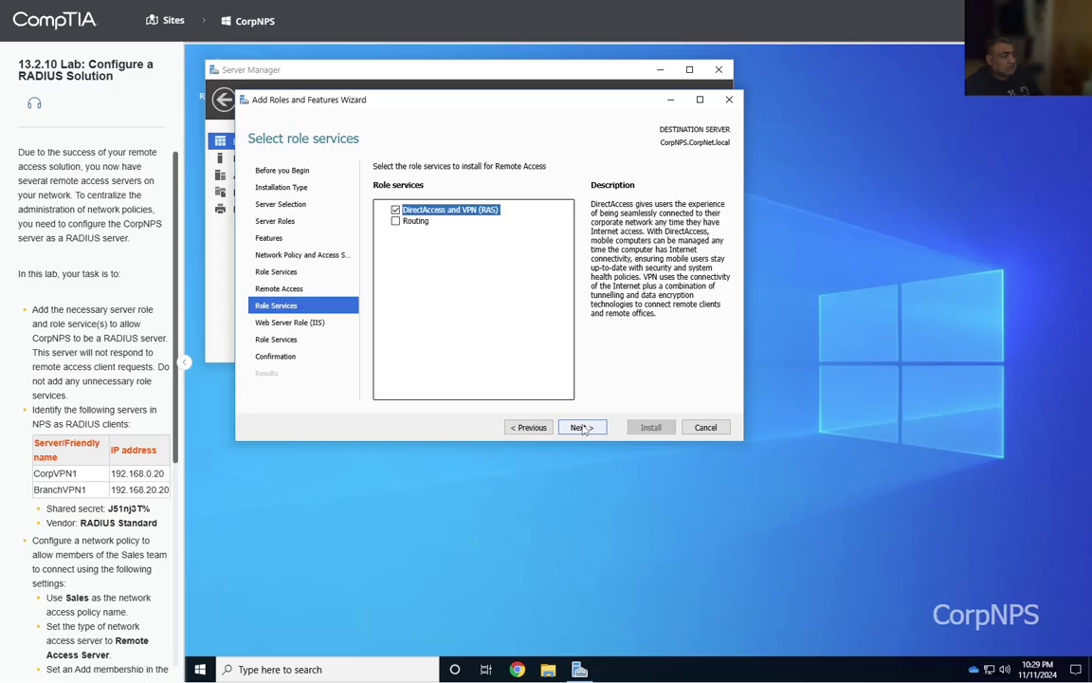
left_click(395, 221)
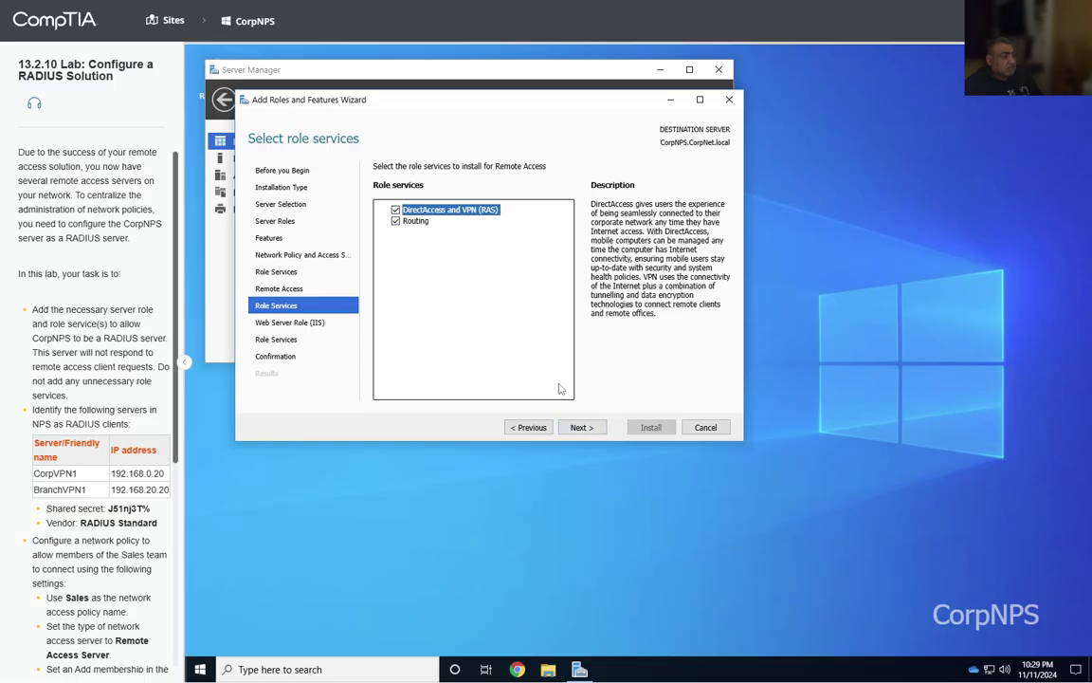
Step: Accept the Remote Access and default Web Server (IIS) role services, install the selected roles, and close the wizard
left_click(582, 428)
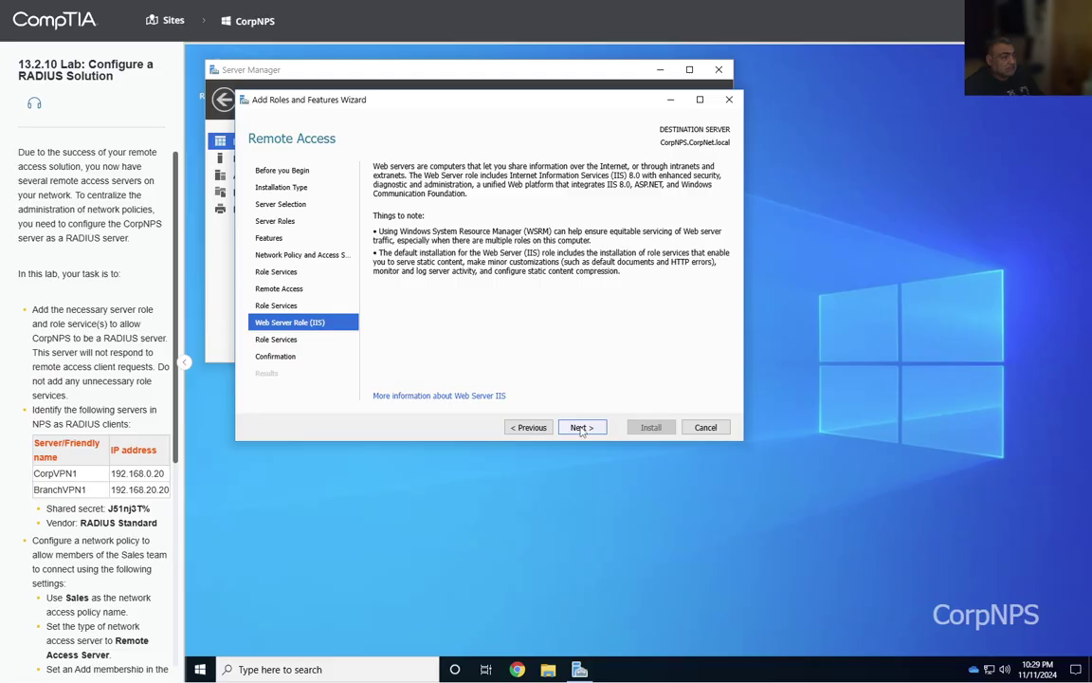
left_click(582, 428)
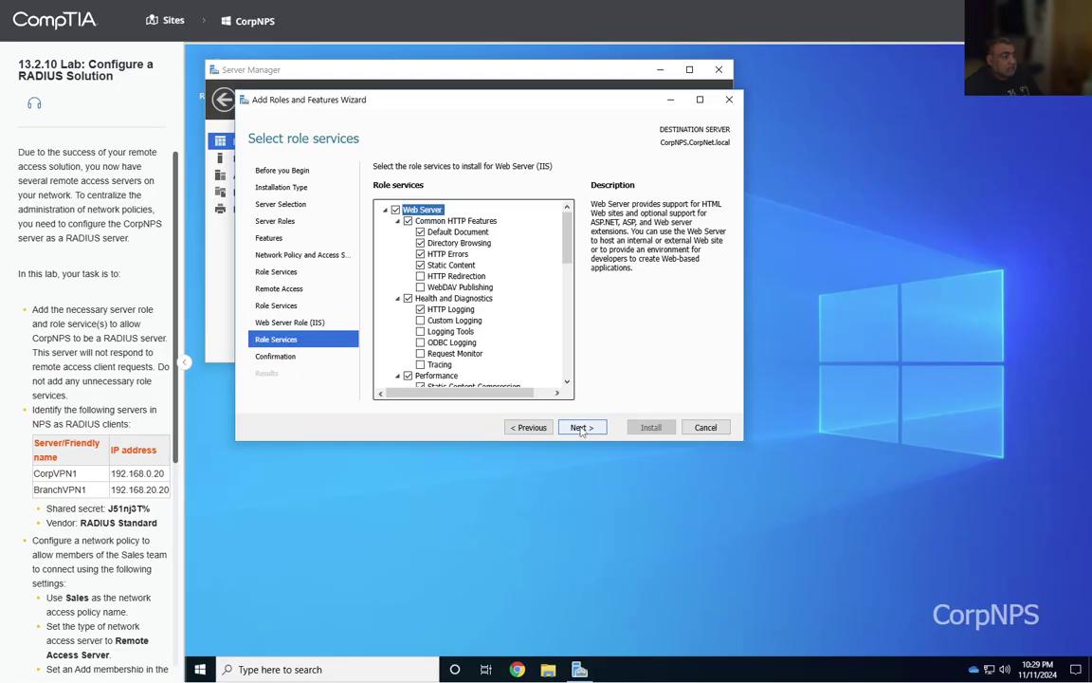
left_click(582, 427)
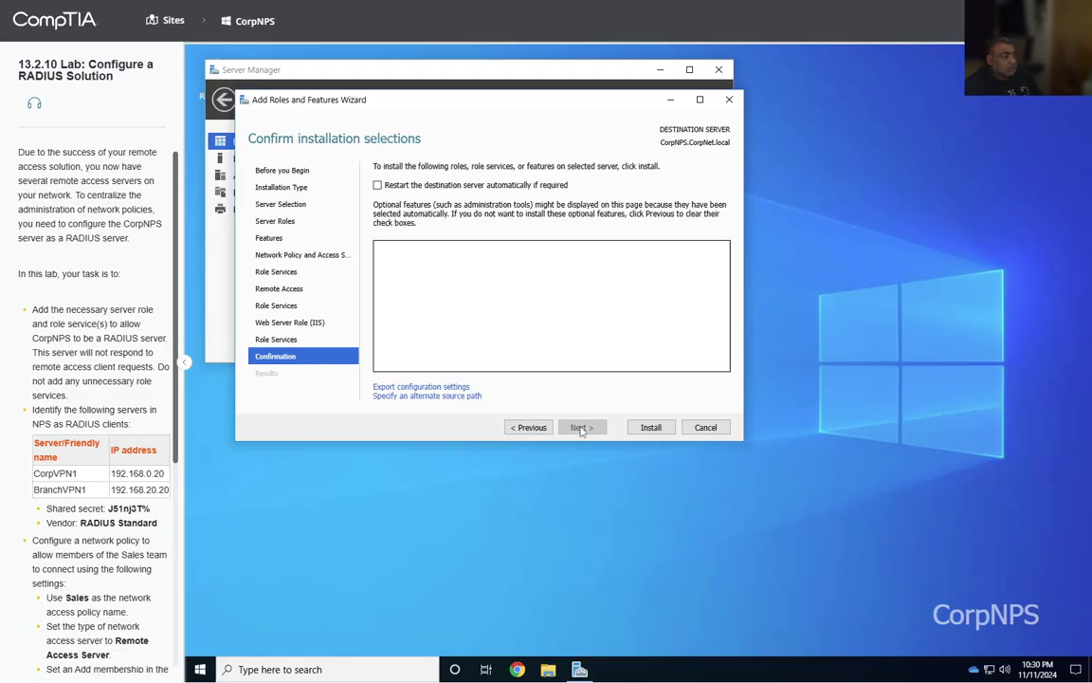
left_click(650, 427)
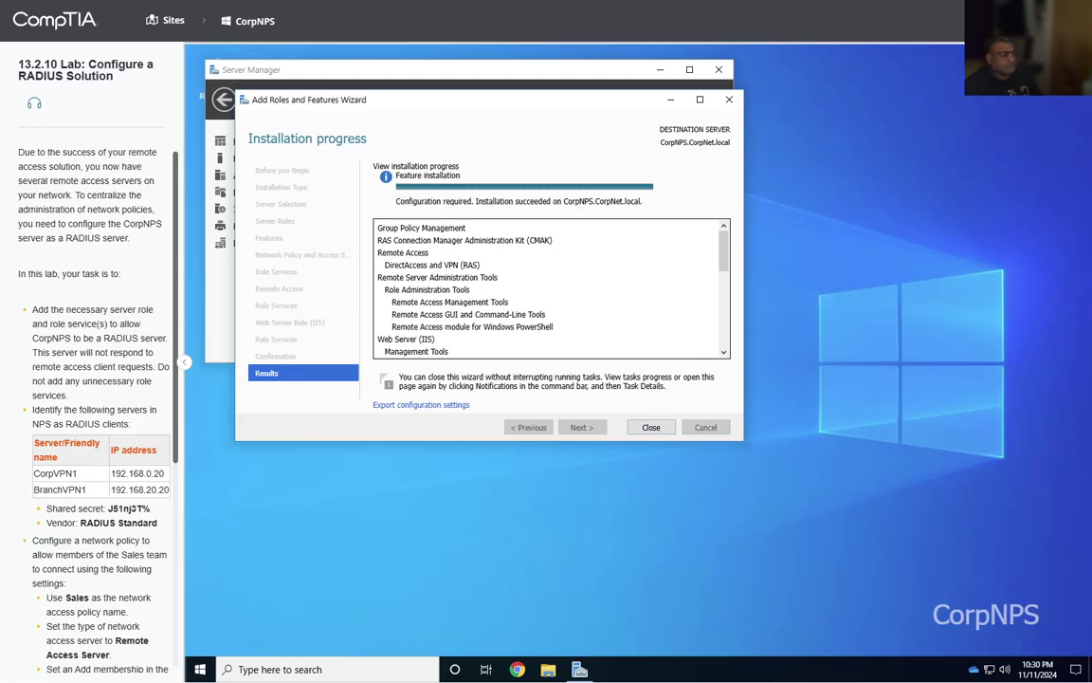
left_click(654, 431)
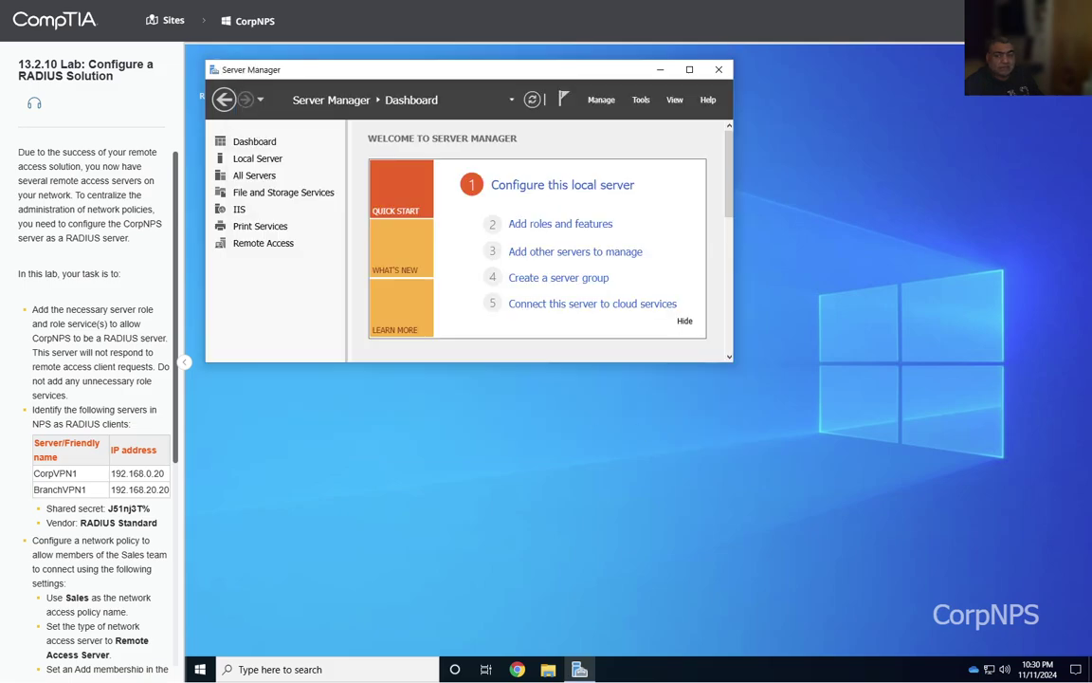
Step: Read the lab requirements for the RADIUS clients, including their friendly names, IP addresses, shared secret and vendor
scroll(91, 294, "down", 3)
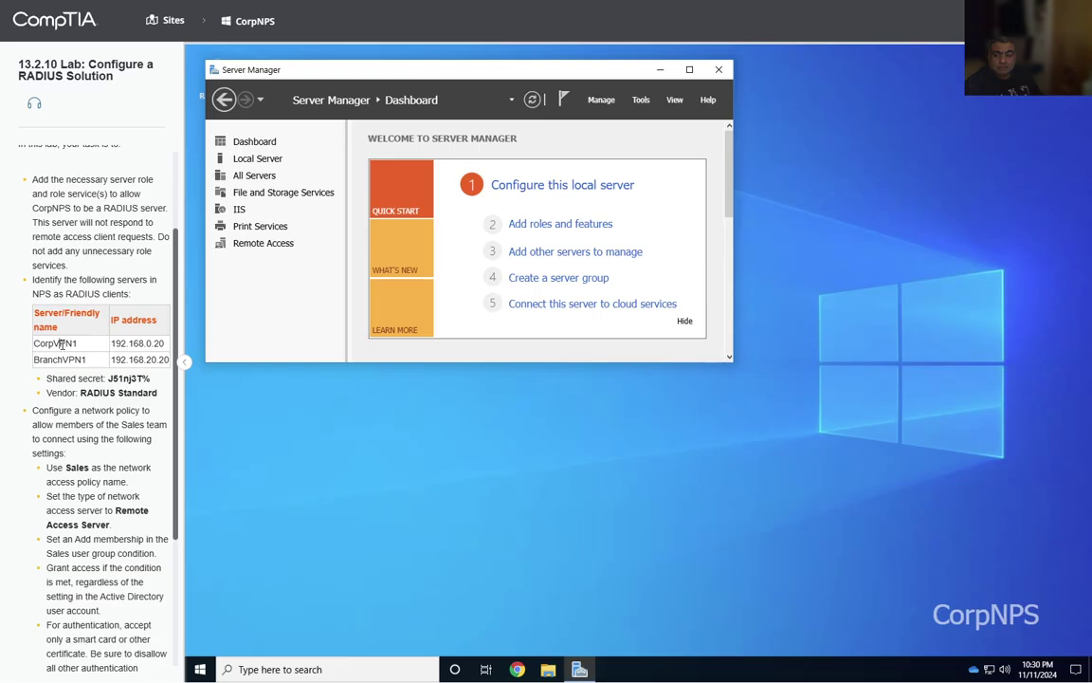
scroll(62, 344, "down", 1)
scroll(62, 344, "down", 2)
scroll(58, 247, "up", 1)
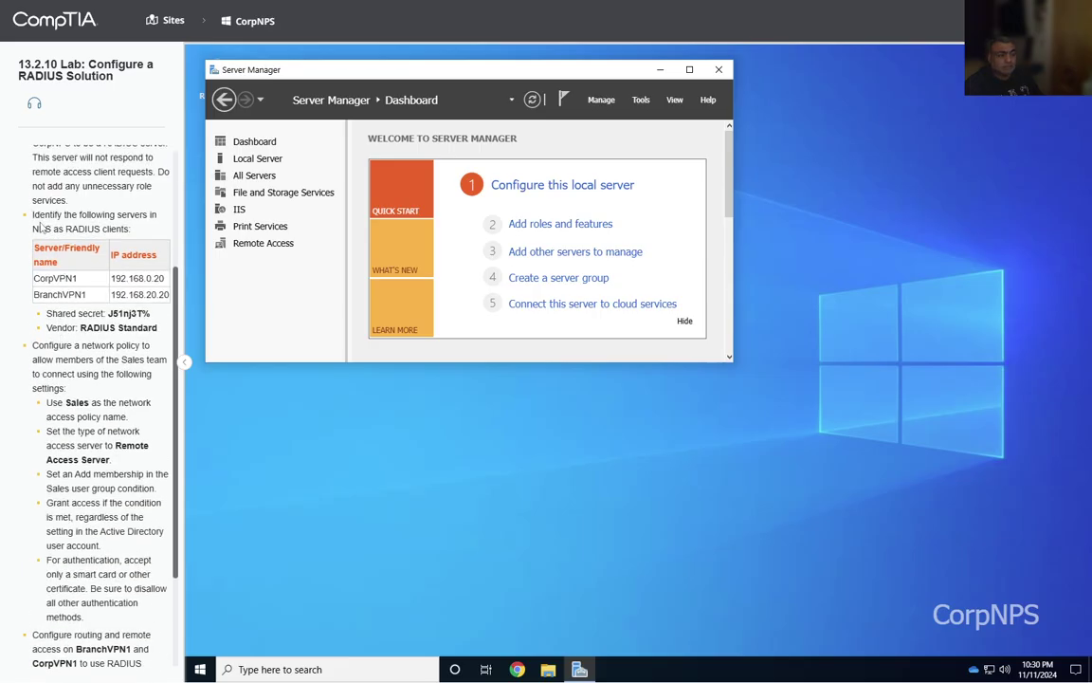
left_click_drag(34, 215, 88, 340)
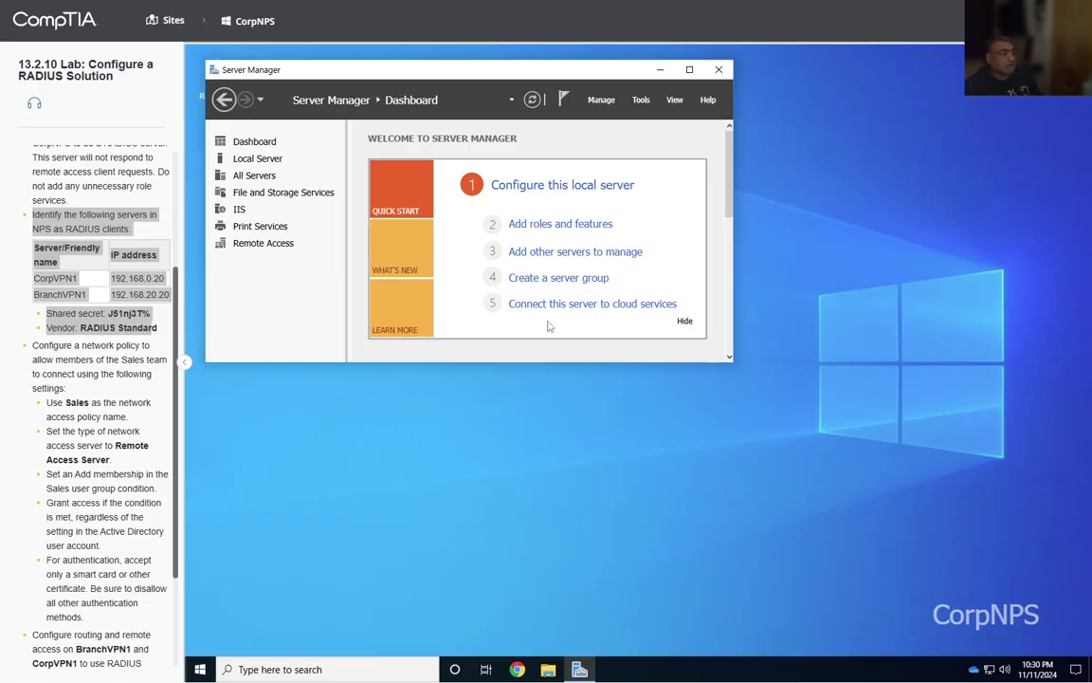
left_click(643, 103)
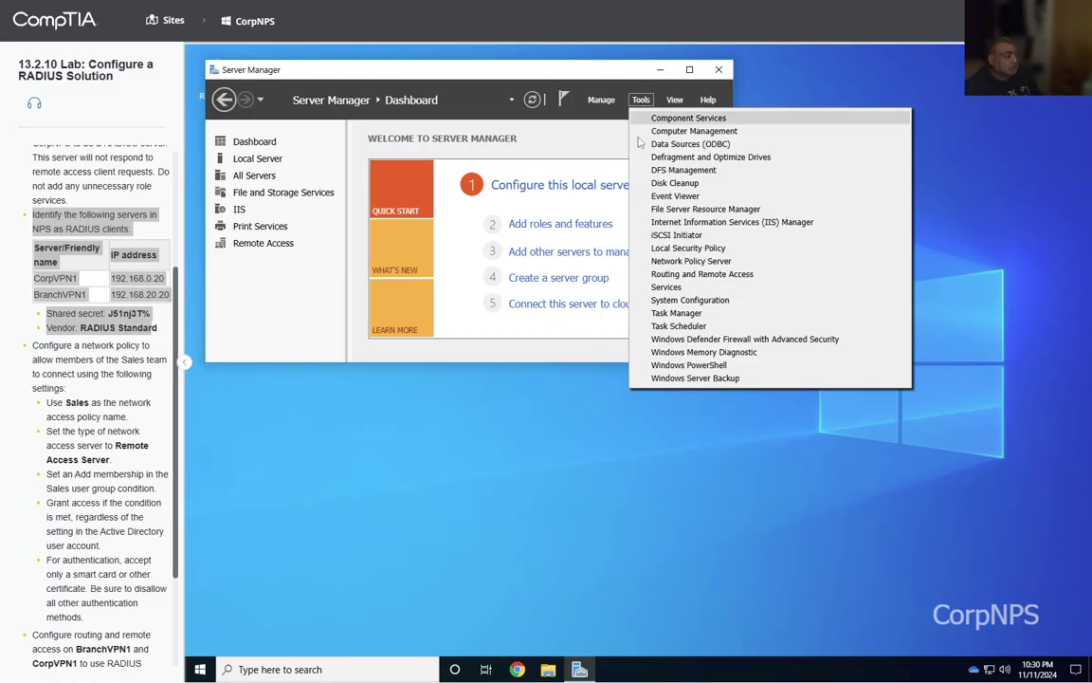
left_click(701, 274)
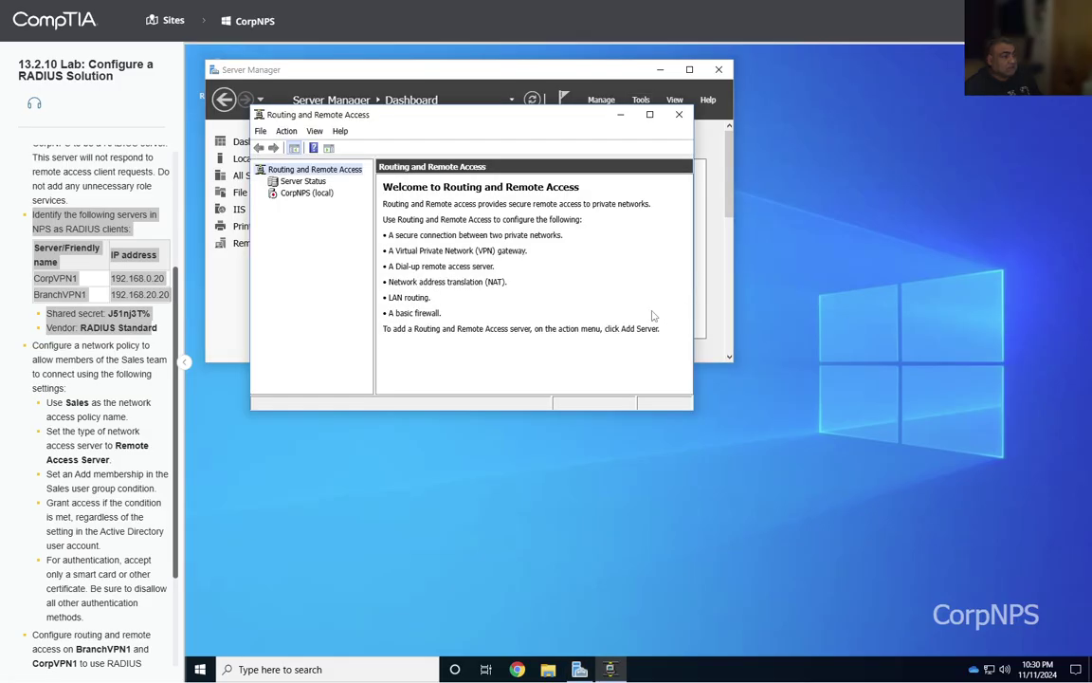
left_click(303, 193)
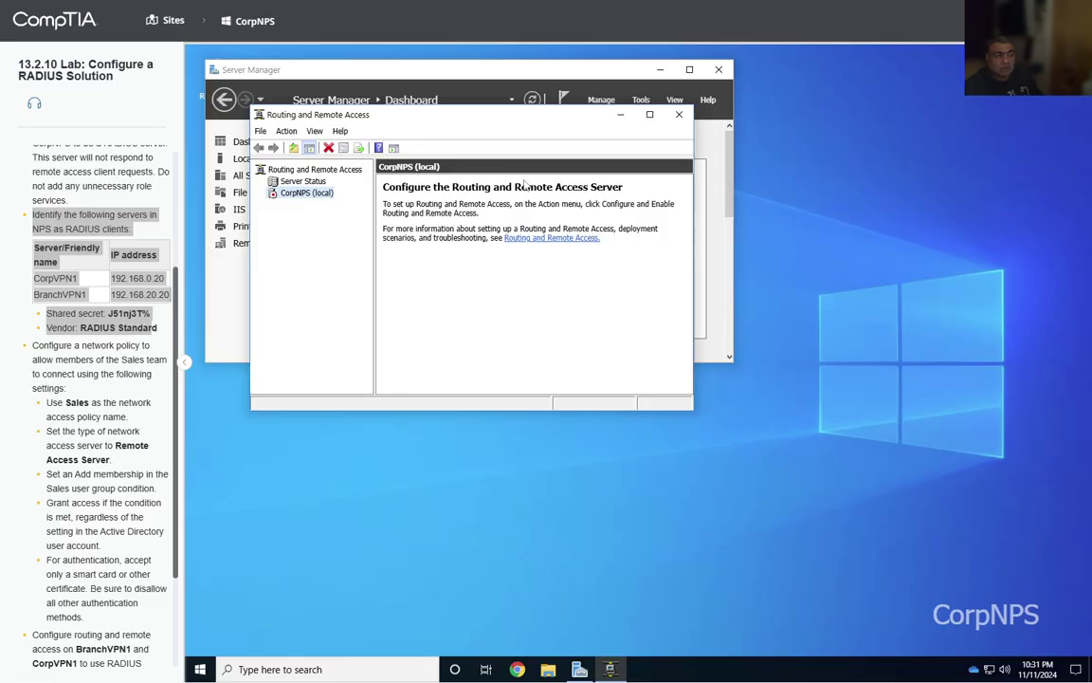
left_click(681, 114)
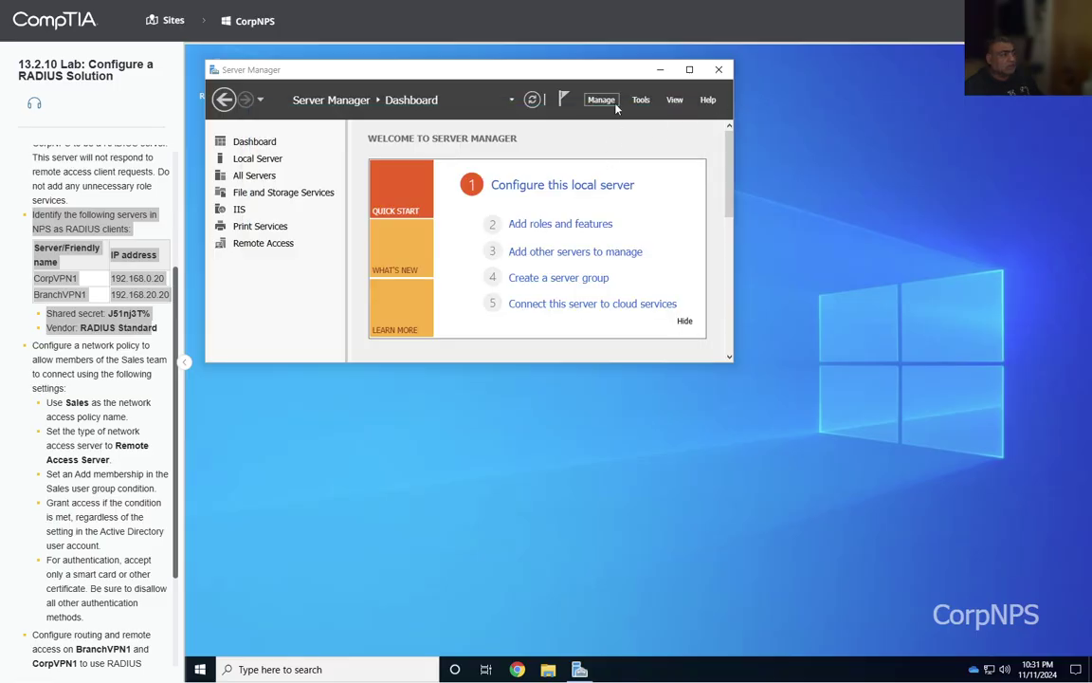
Step: Open the Network Policy Server console and start creating a new client under RADIUS Clients
left_click(641, 99)
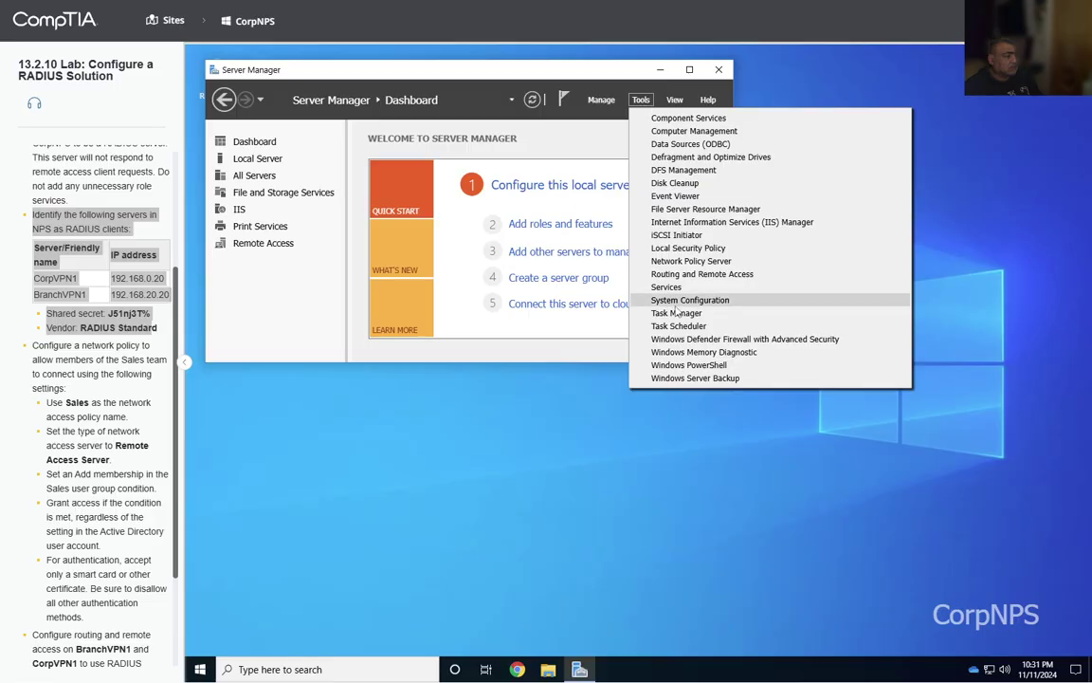
left_click(694, 262)
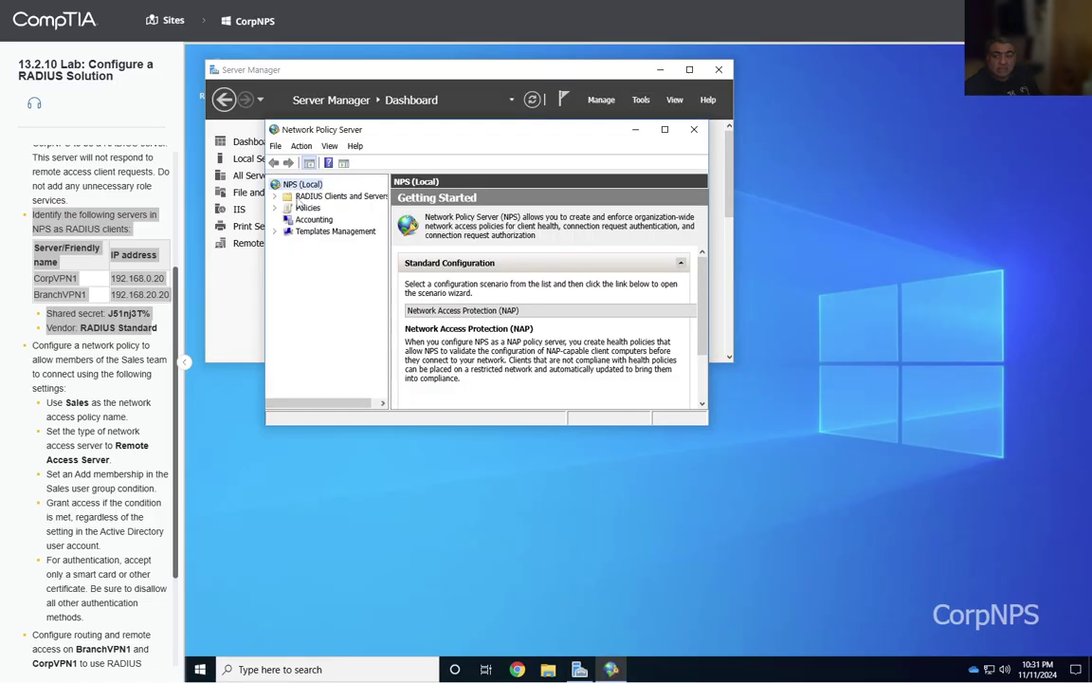
left_click(275, 196)
left_click(332, 209)
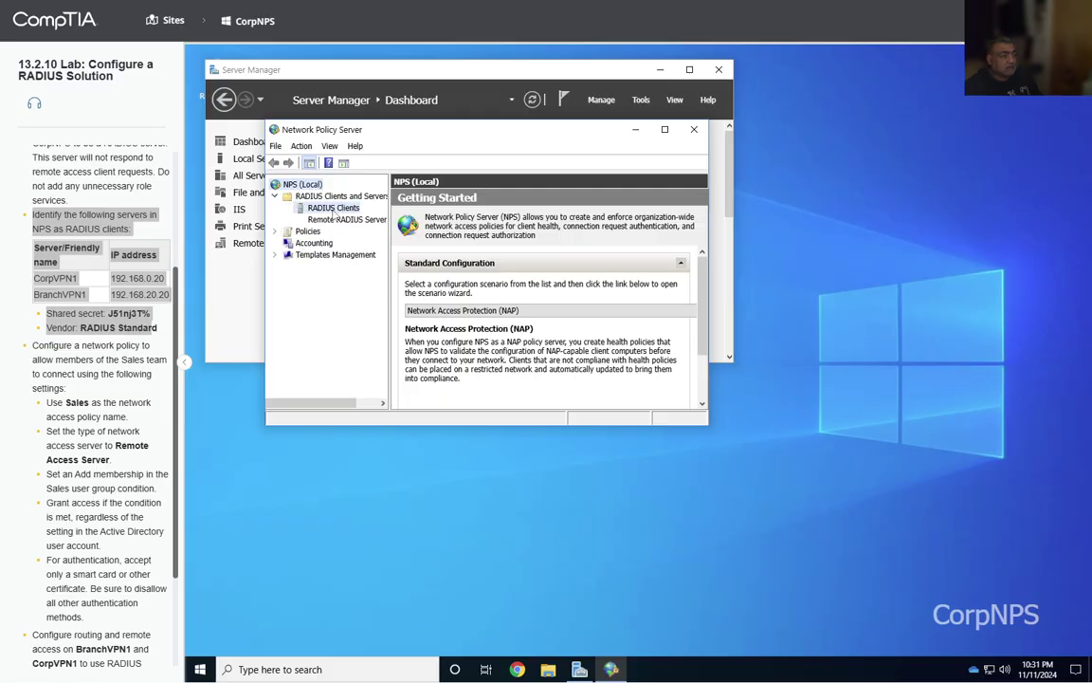
right_click(334, 212)
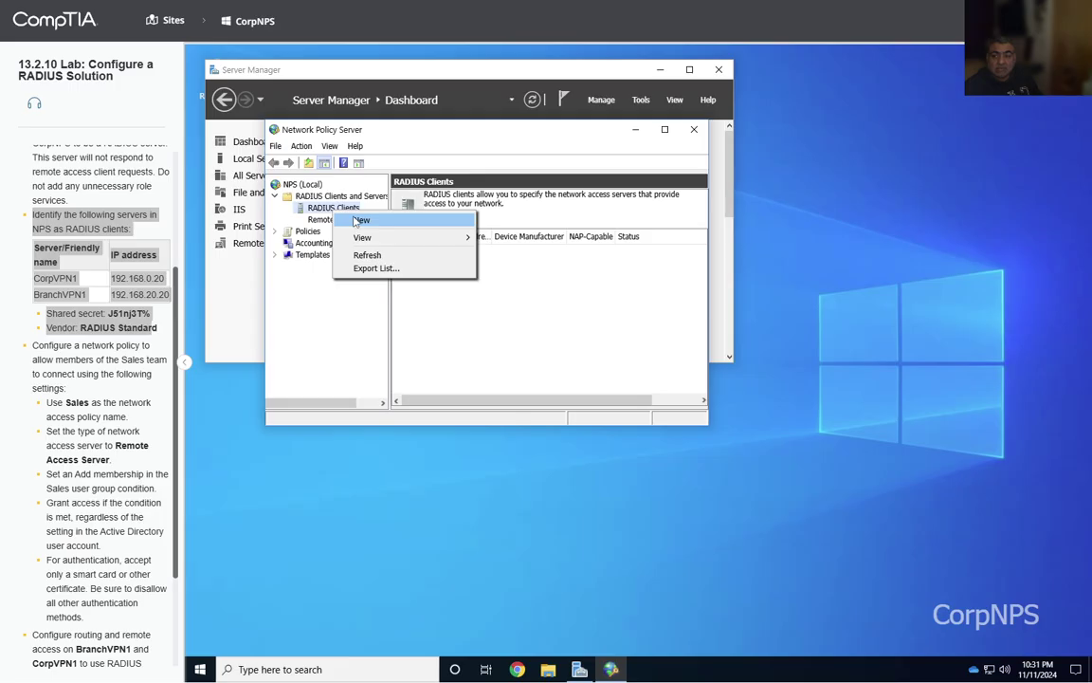
left_click(356, 220)
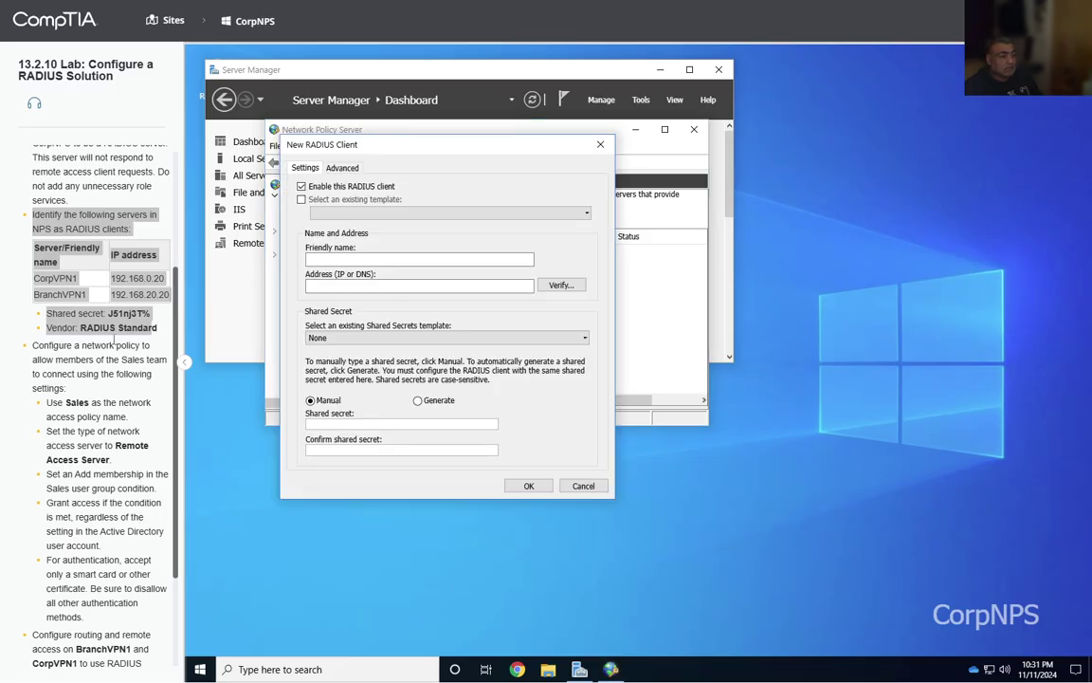
Step: Give the new RADIUS client the friendly name CorpVPN1 and the address 192.168.0.20
left_click(55, 277)
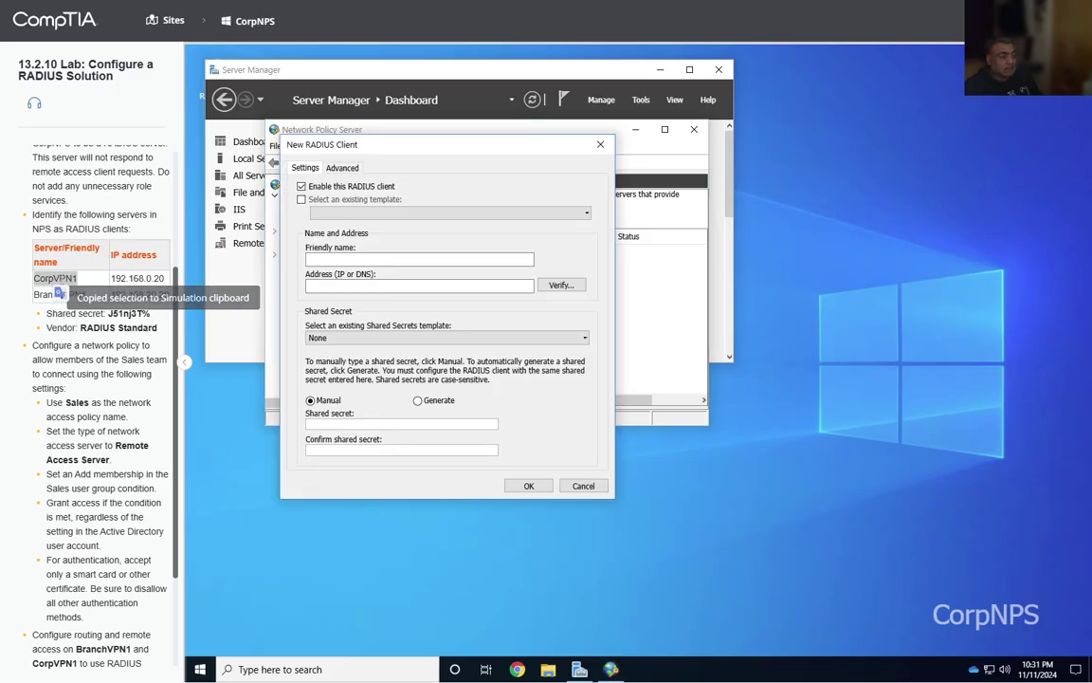
left_click(362, 261)
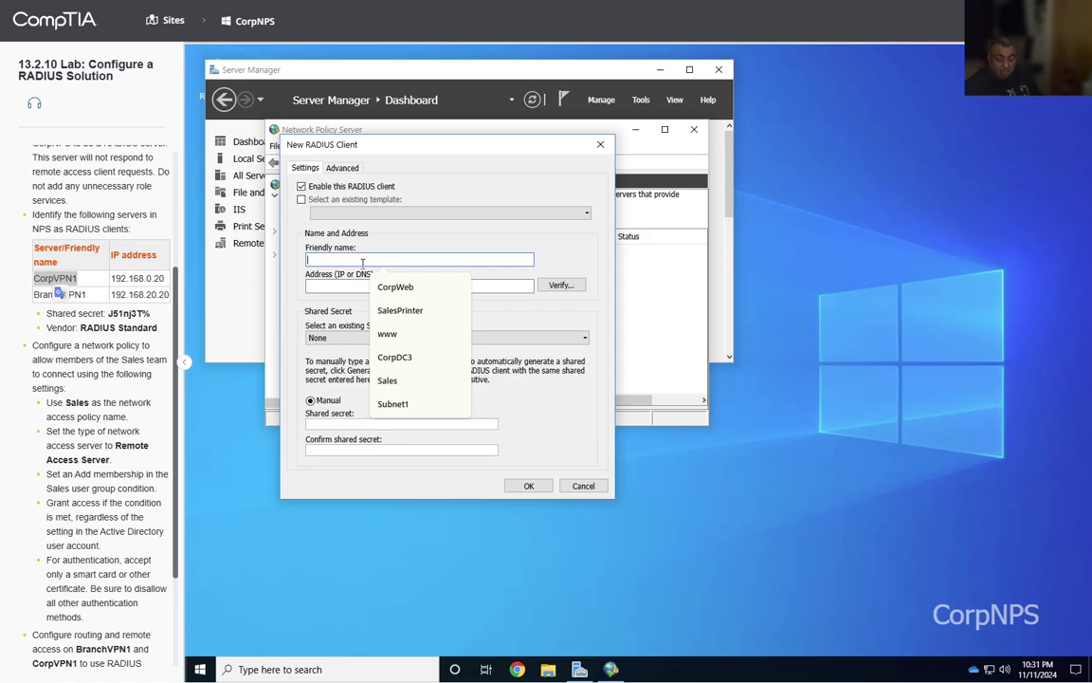
key("ctrl+v")
left_click(346, 285)
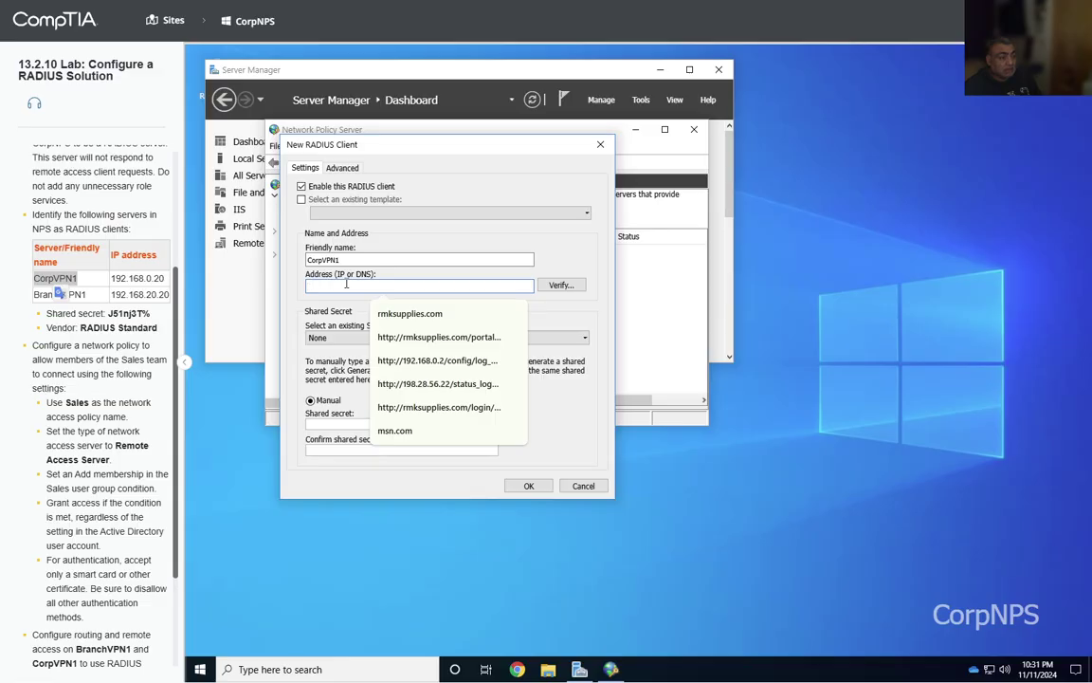
type("192.")
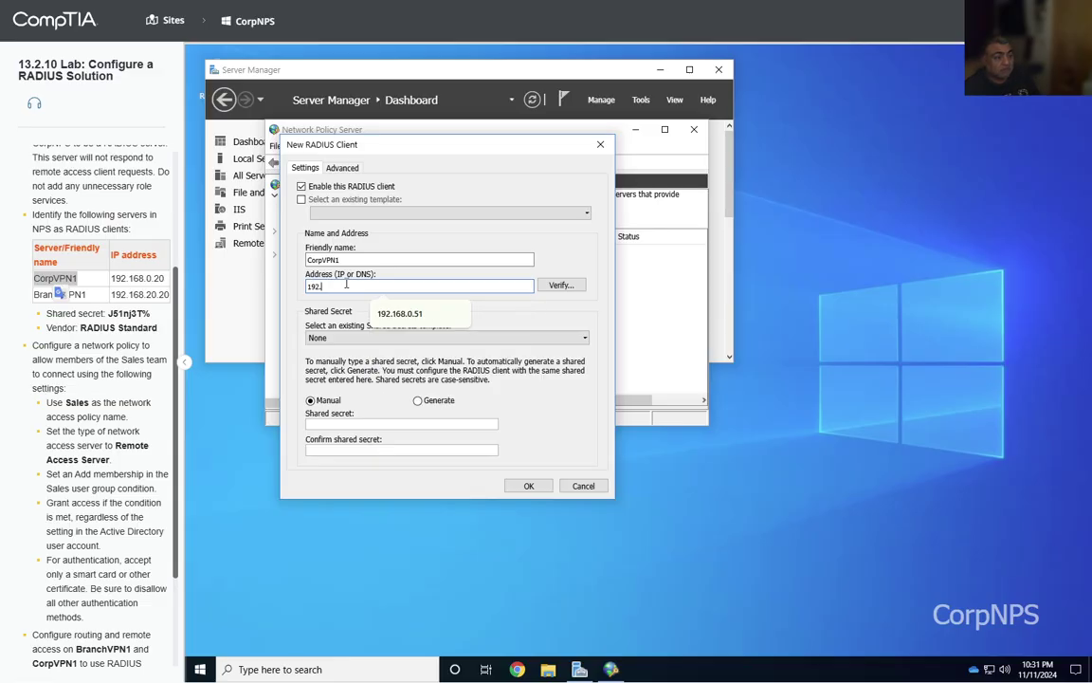
type("168.0.20")
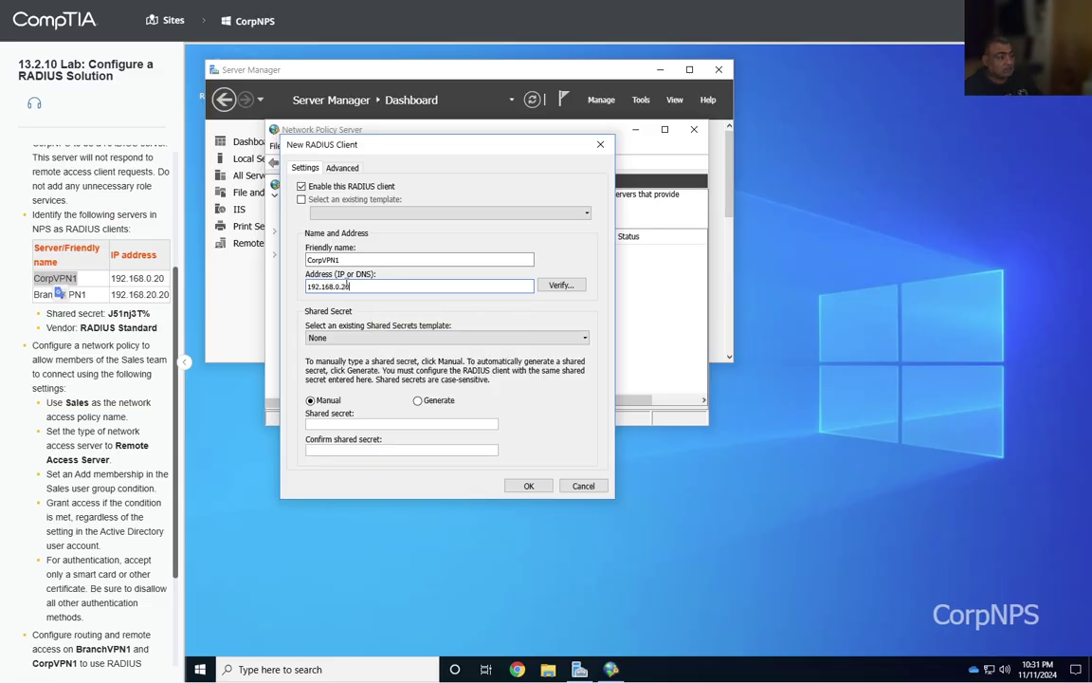
Step: Verify the client's address by resolving it and choosing the matching IP address, and save the RADIUS client
left_click(569, 287)
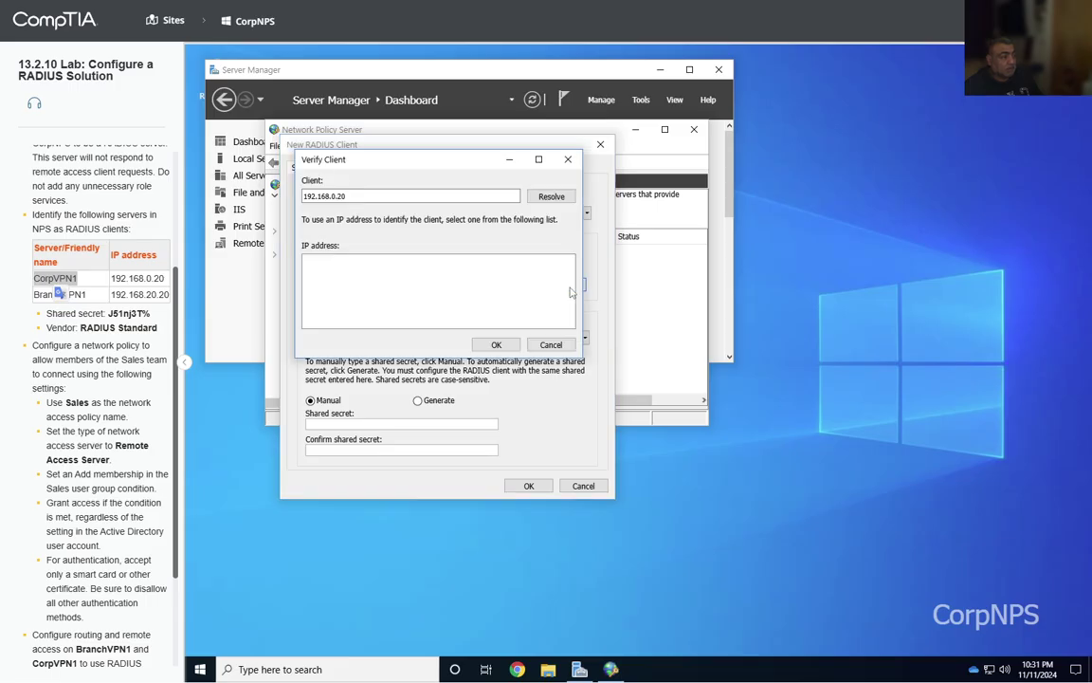
left_click(551, 196)
left_click(337, 261)
left_click(495, 345)
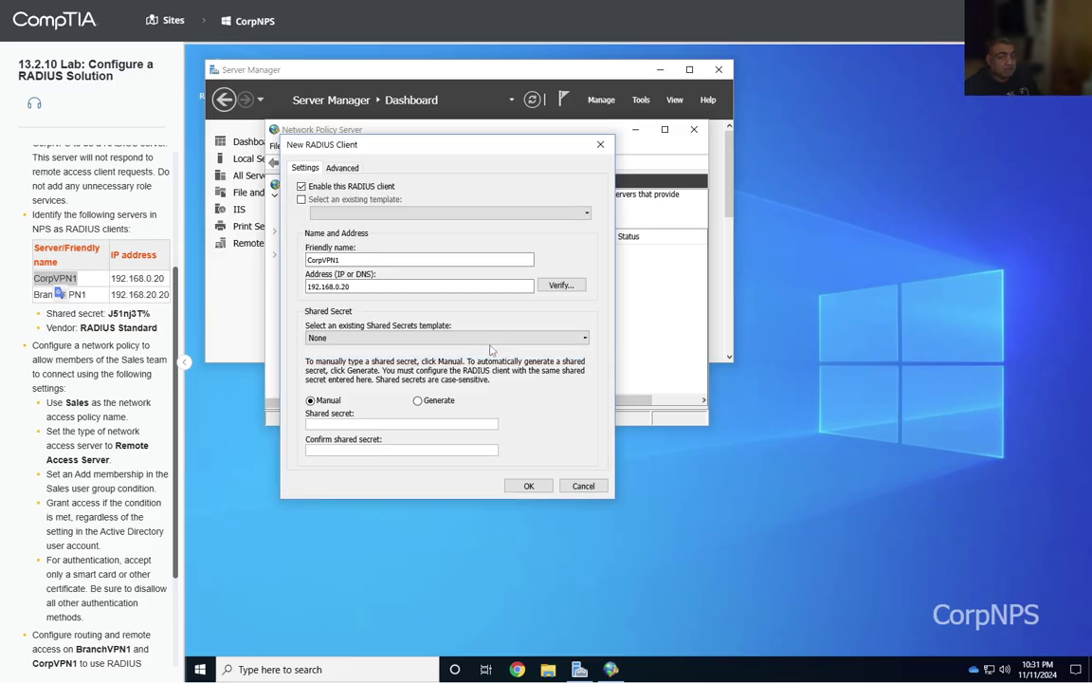
left_click(529, 486)
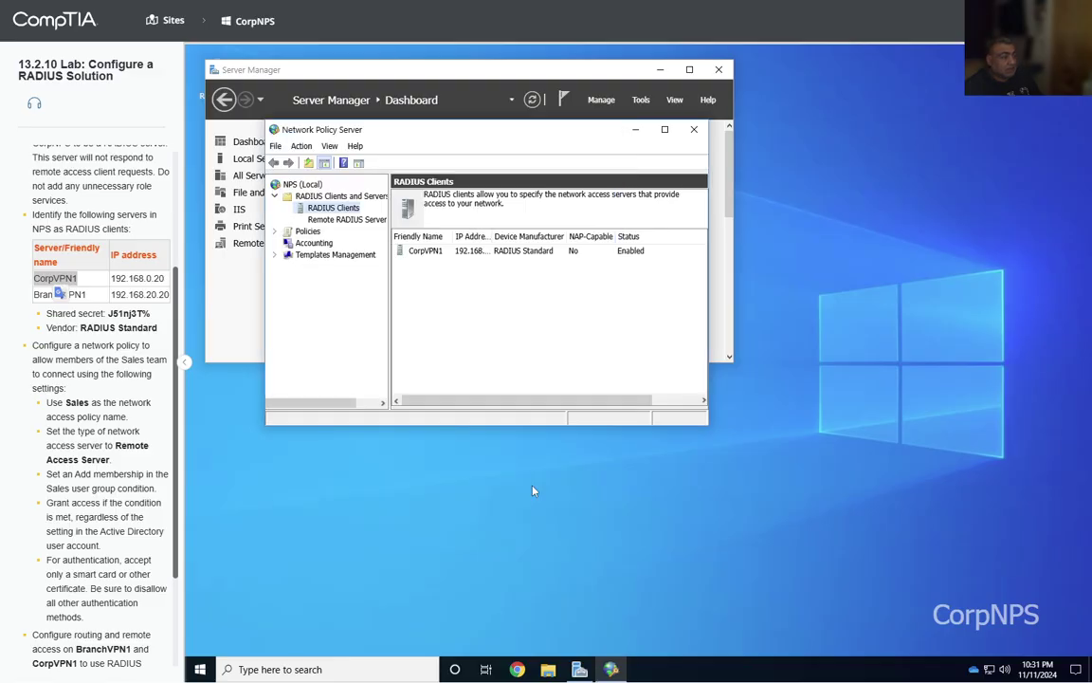
right_click(333, 208)
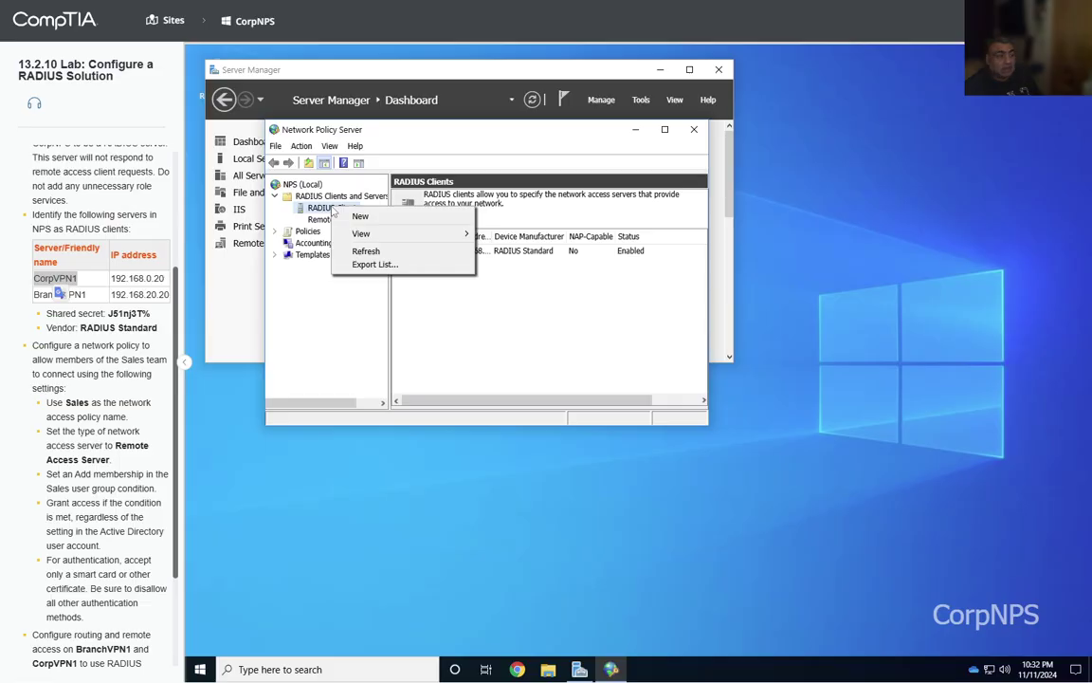
left_click(360, 216)
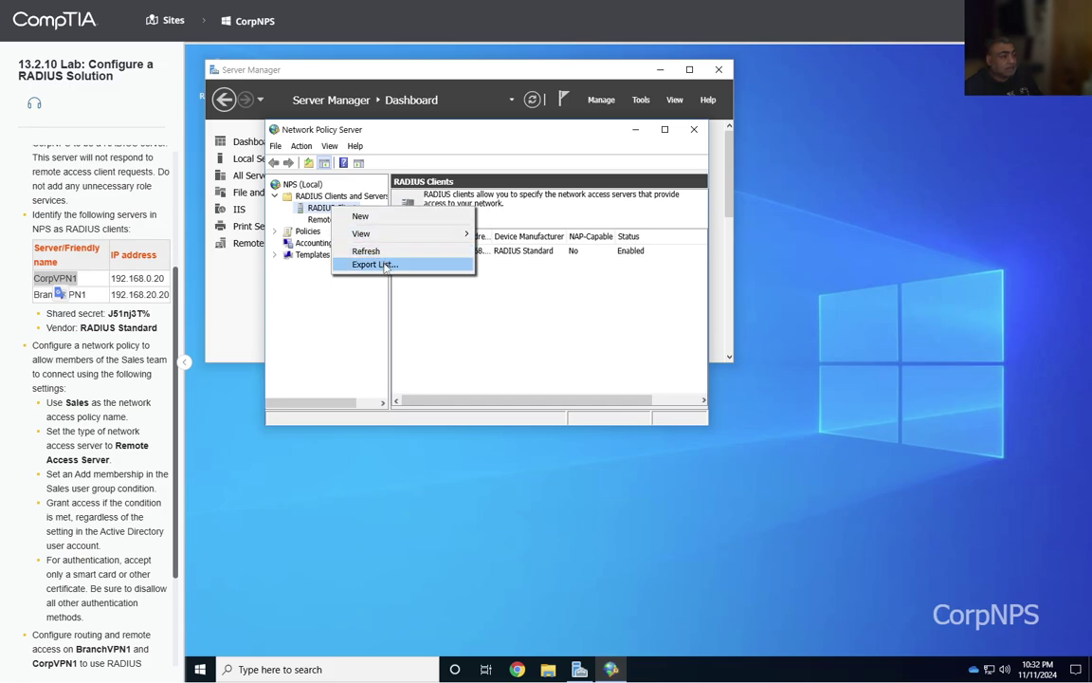
left_click(361, 217)
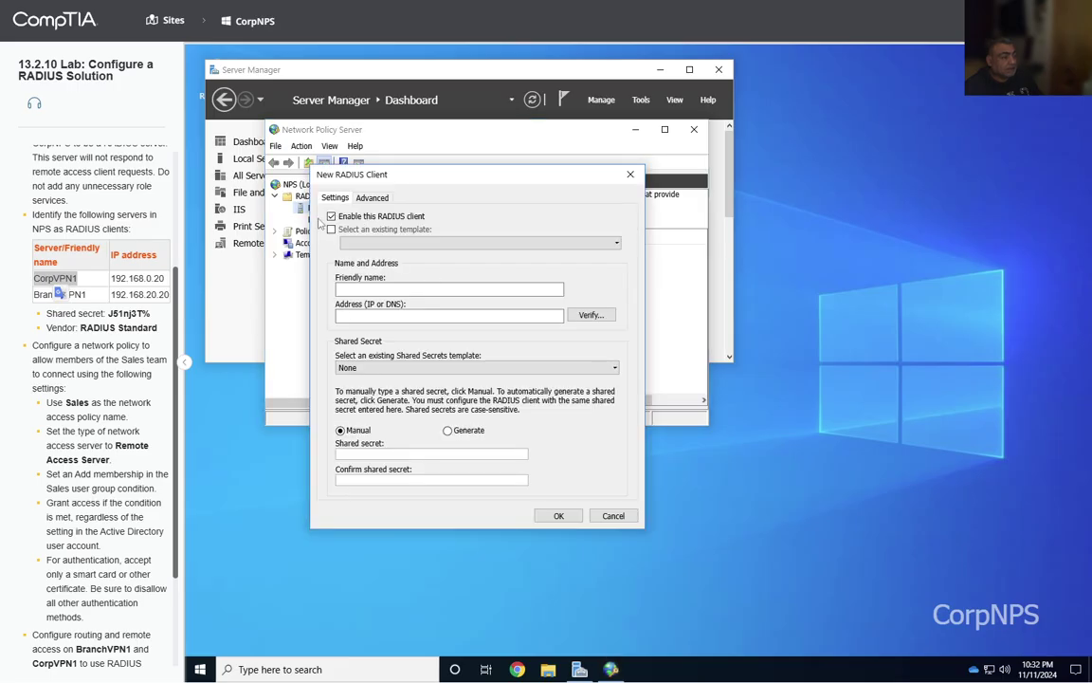
left_click(401, 288)
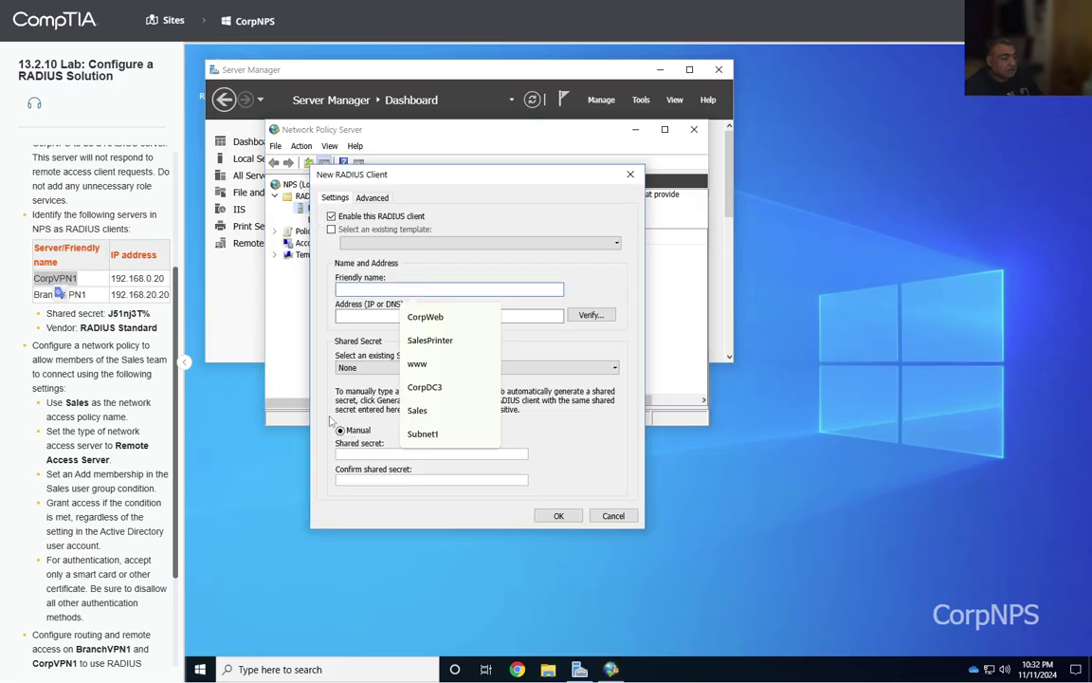
left_click(614, 514)
Step: Edit the CorpVPN1 client's properties to enter and confirm the shared secret given in the lab instructions, and save them
left_click(424, 252)
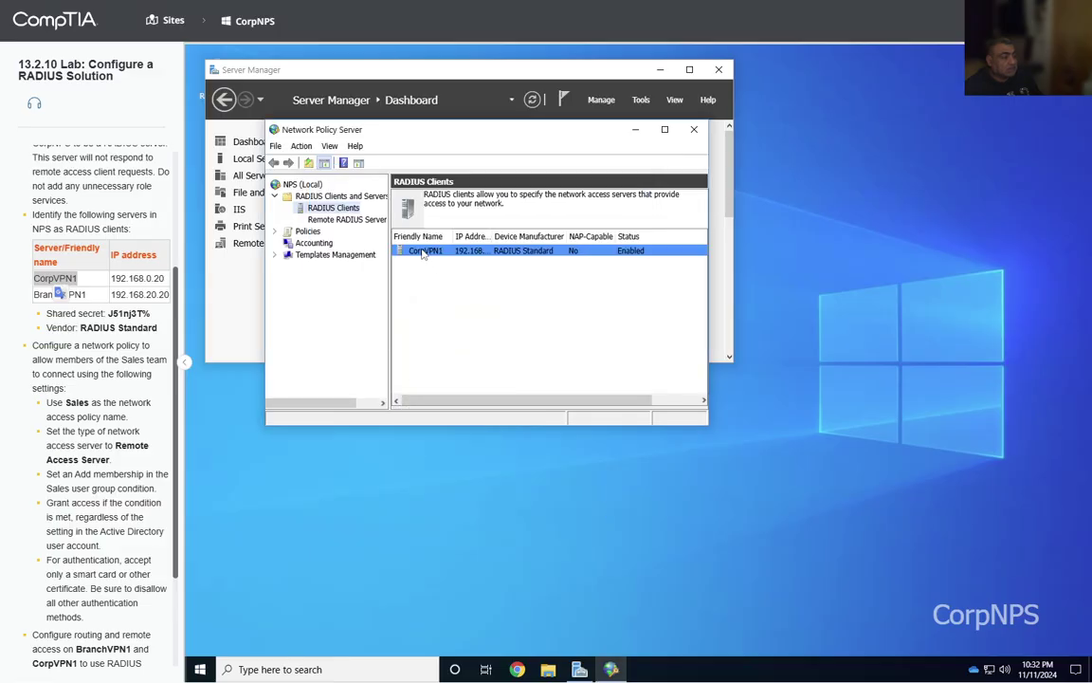
right_click(423, 251)
key("Escape")
left_click(417, 252)
right_click(415, 254)
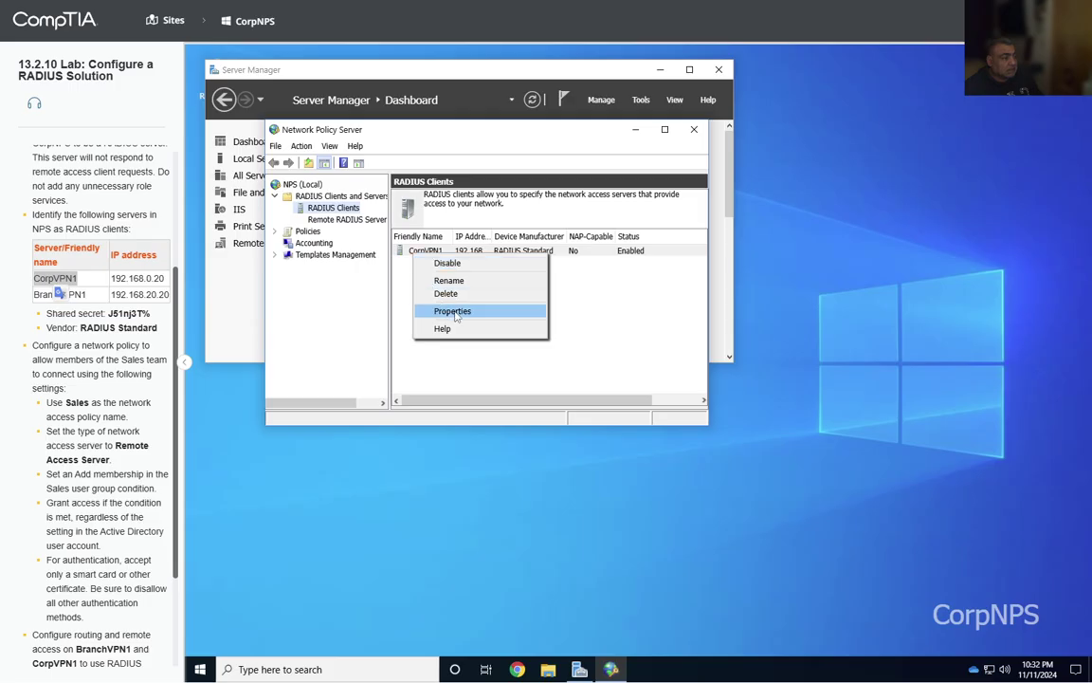
left_click(452, 311)
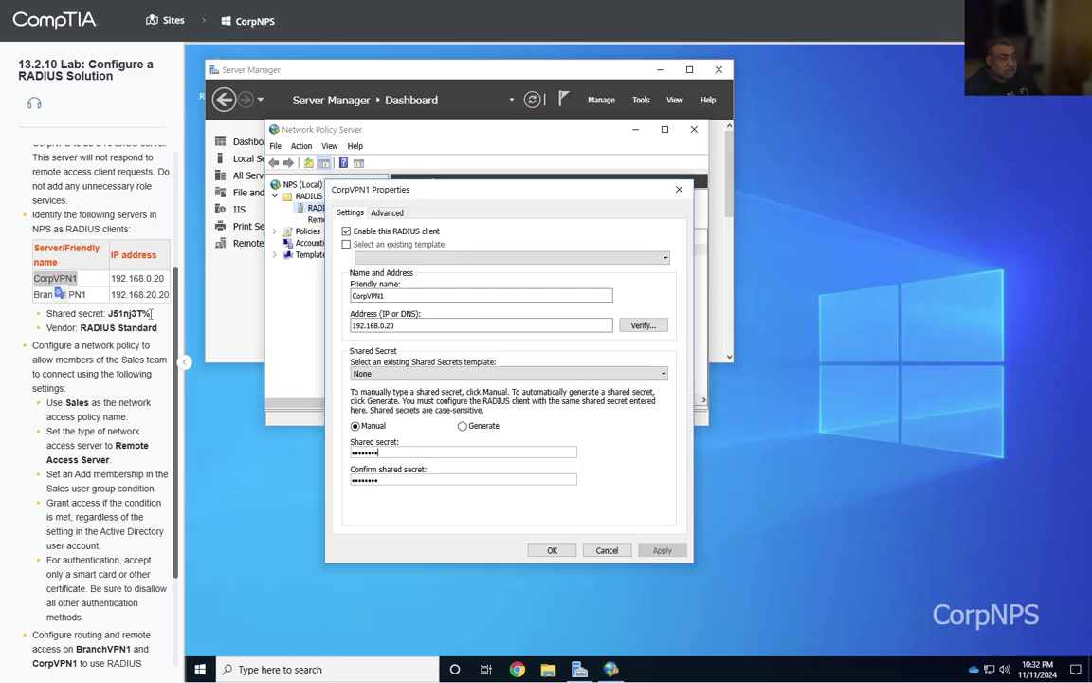
left_click_drag(150, 315, 110, 314)
key("ctrl+c")
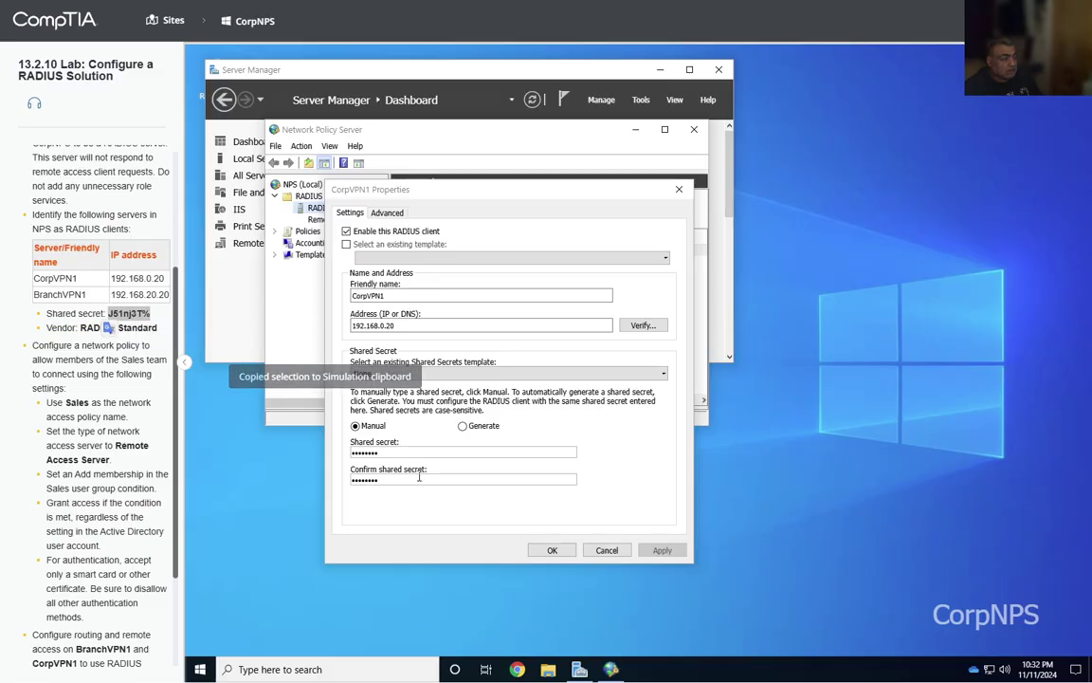
left_click_drag(379, 452, 349, 455)
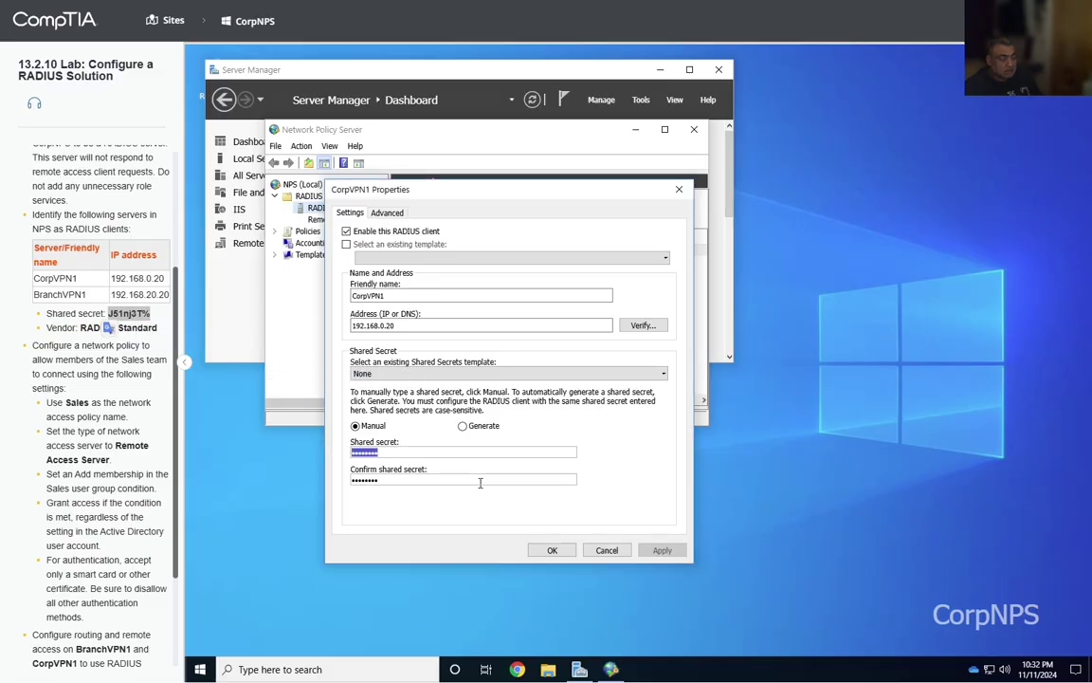
key("BackSpace")
key("ctrl+v")
left_click(401, 479)
key("ctrl+v")
left_click(564, 553)
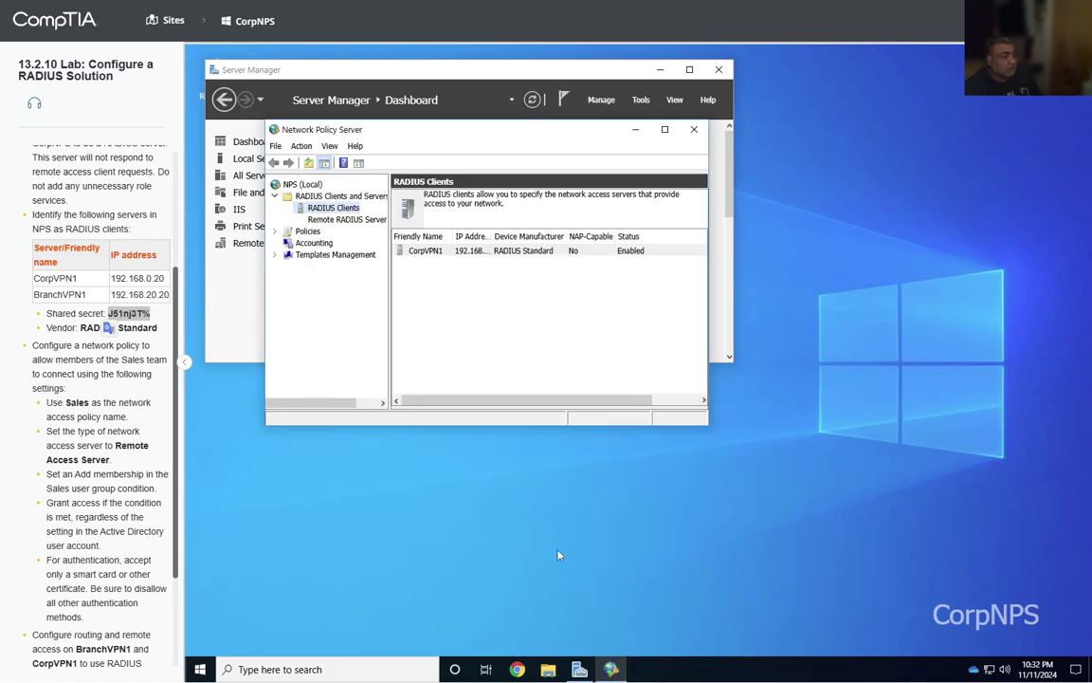
Step: Start a new RADIUS client with the friendly name BranchVPN1 and the address 192.168.20.20
right_click(322, 210)
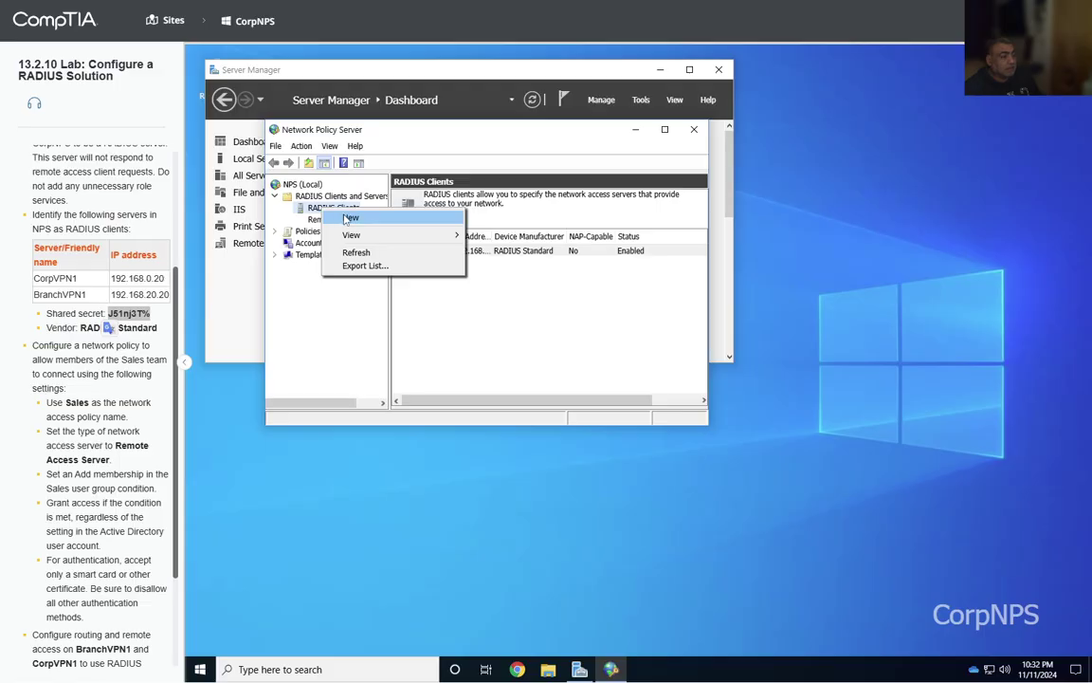
left_click(348, 219)
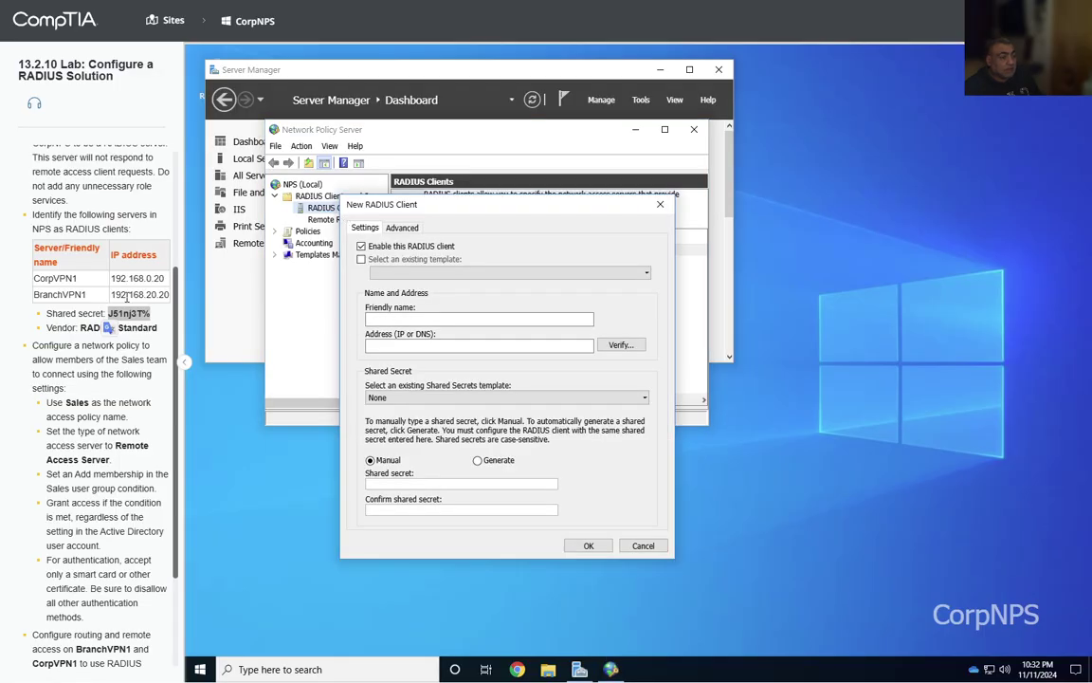
double_click(83, 294)
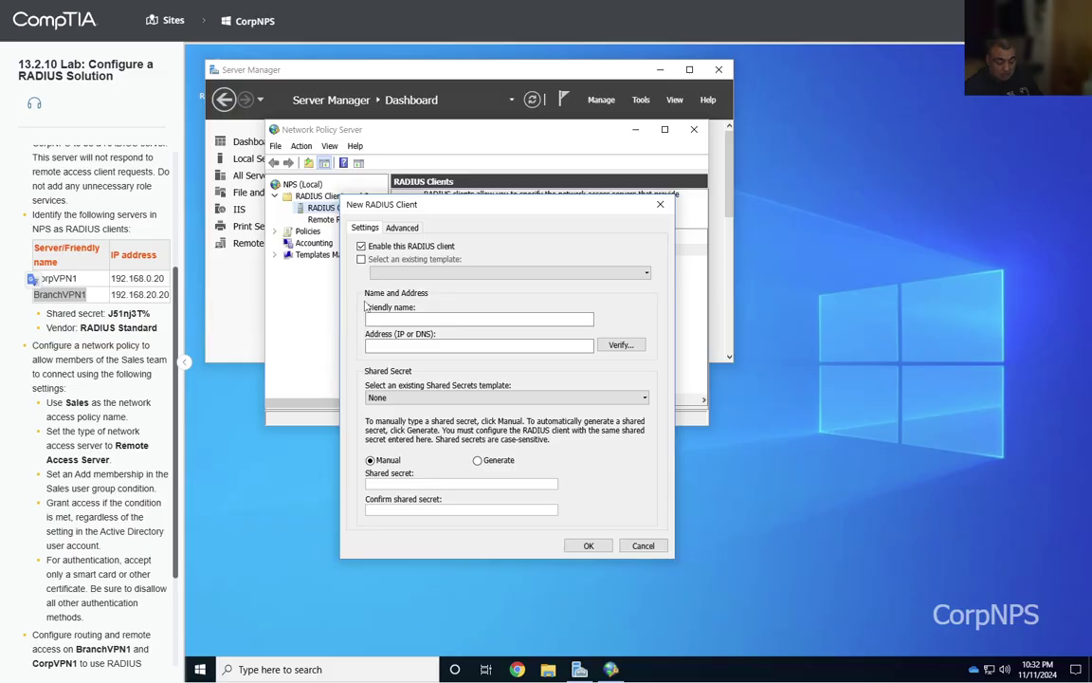
left_click(392, 317)
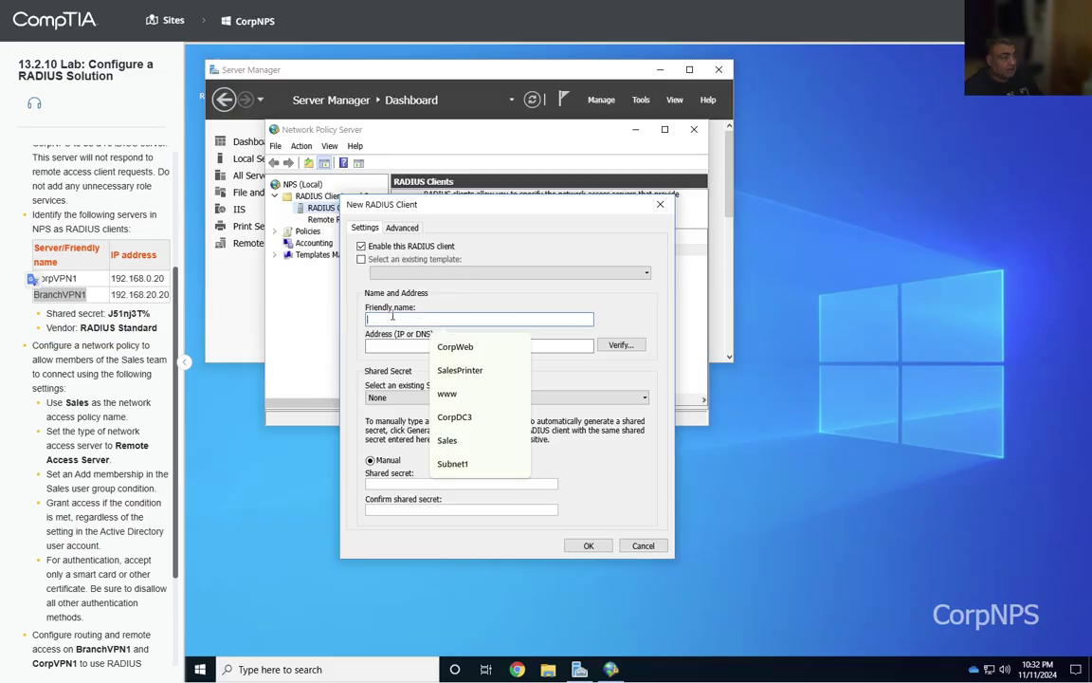
key("ctrl+v")
left_click(395, 347)
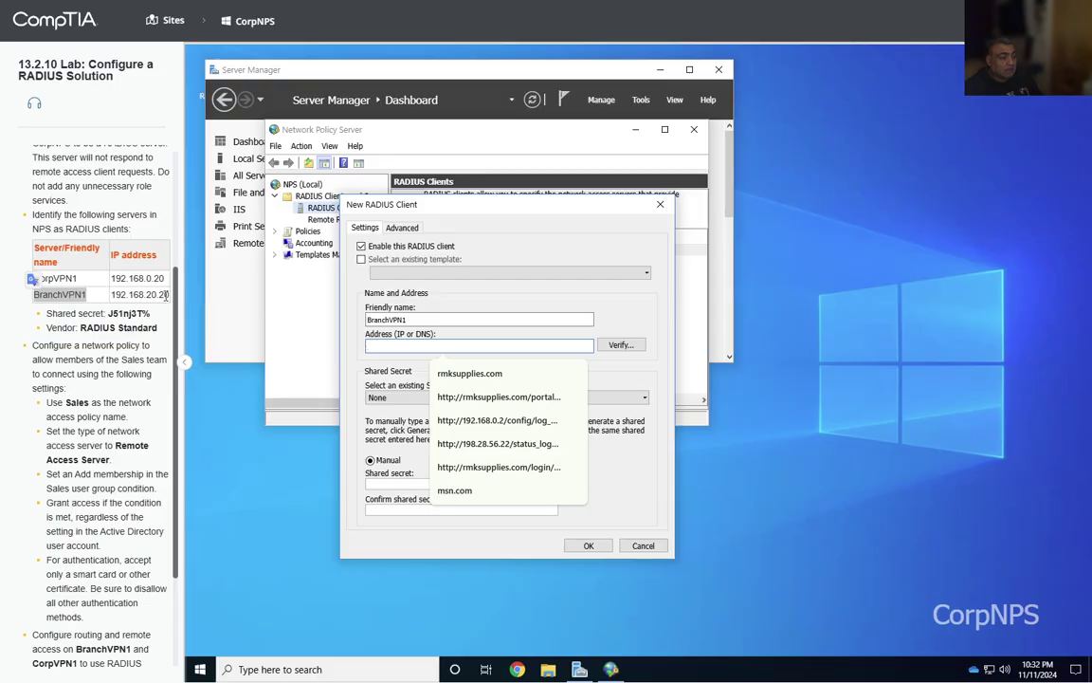
left_click_drag(166, 295, 113, 295)
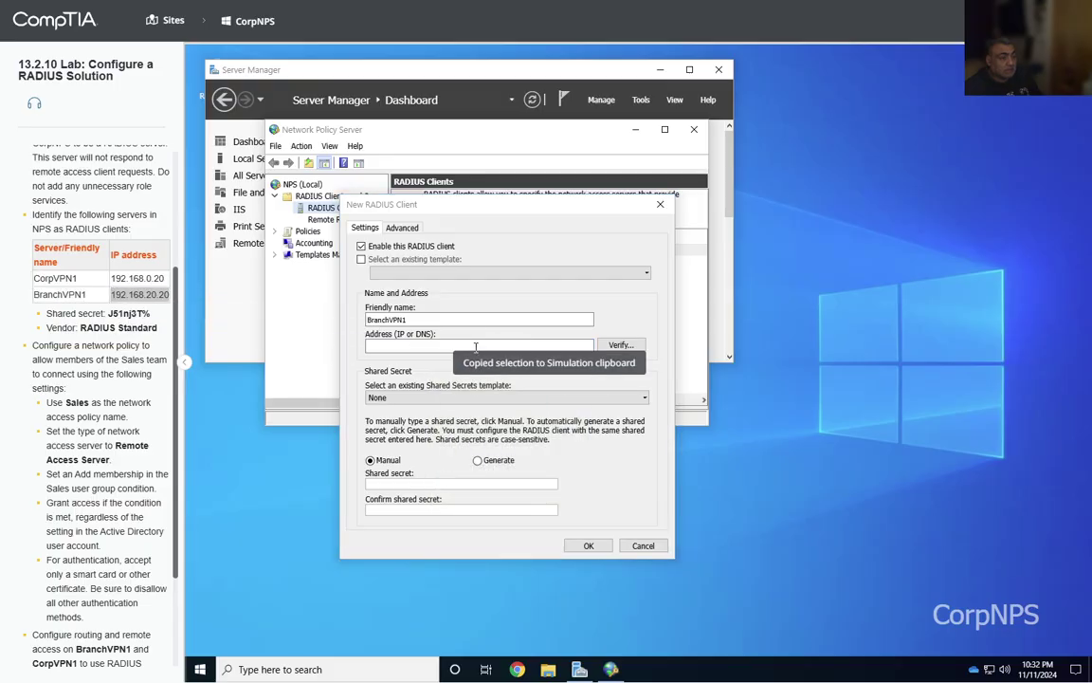
left_click(448, 346)
key("ctrl+v")
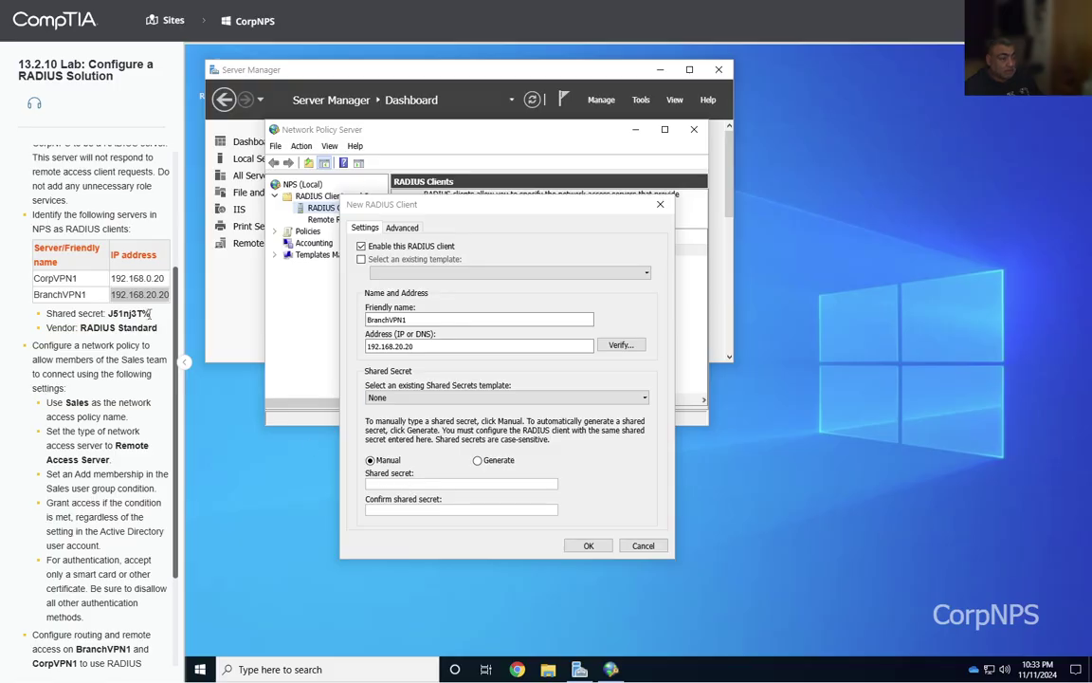
Step: Enter and confirm the shared secret from the lab instructions for the BranchVPN1 client, and save the client
left_click_drag(149, 315, 110, 314)
key("ctrl+c")
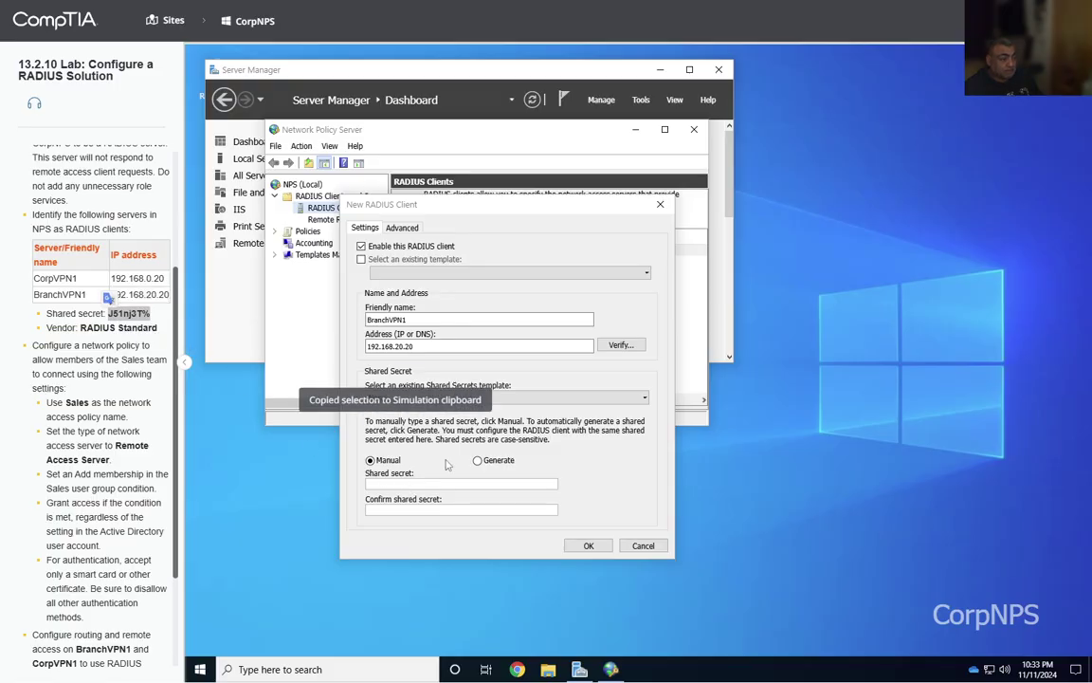
left_click(425, 482)
key("ctrl+v")
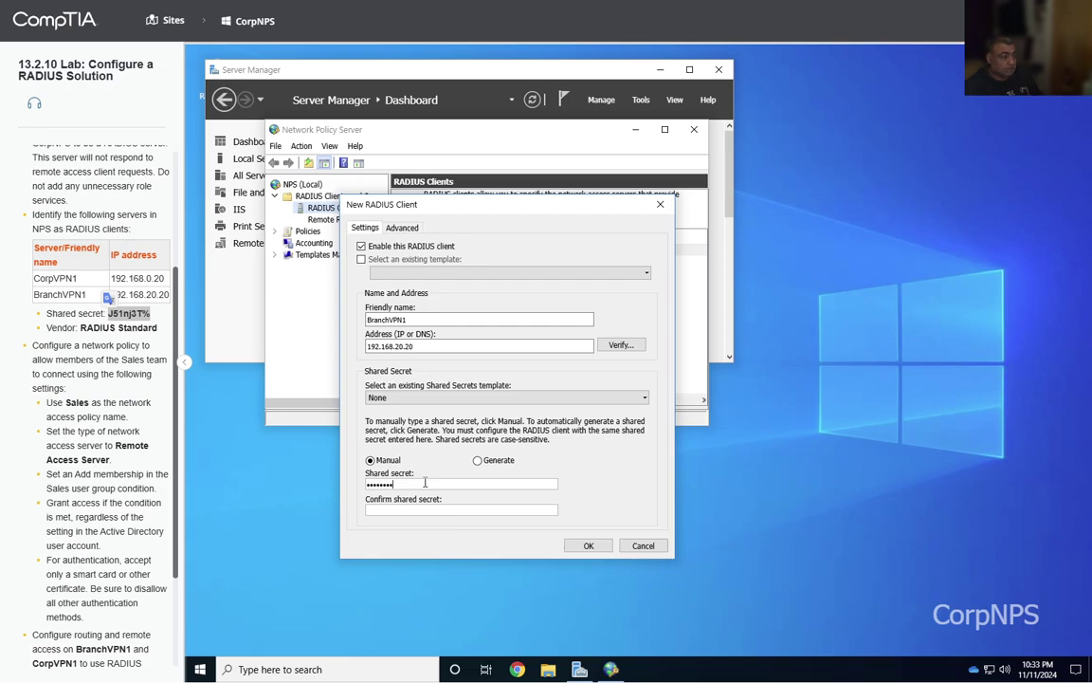
left_click(425, 509)
key("ctrl+v")
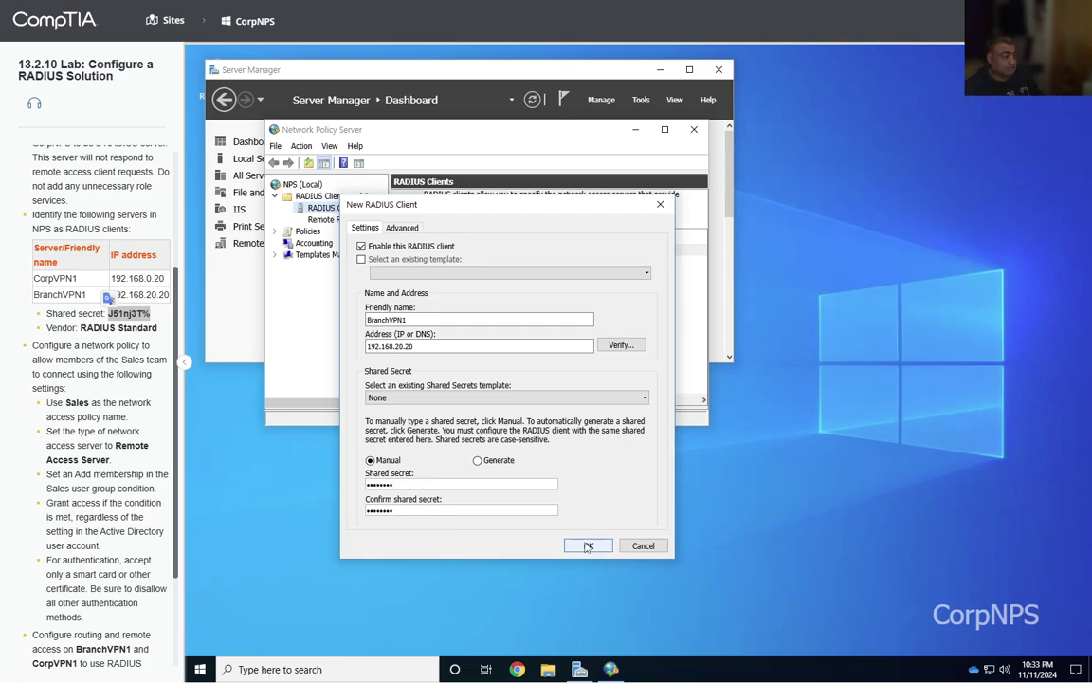
left_click(588, 545)
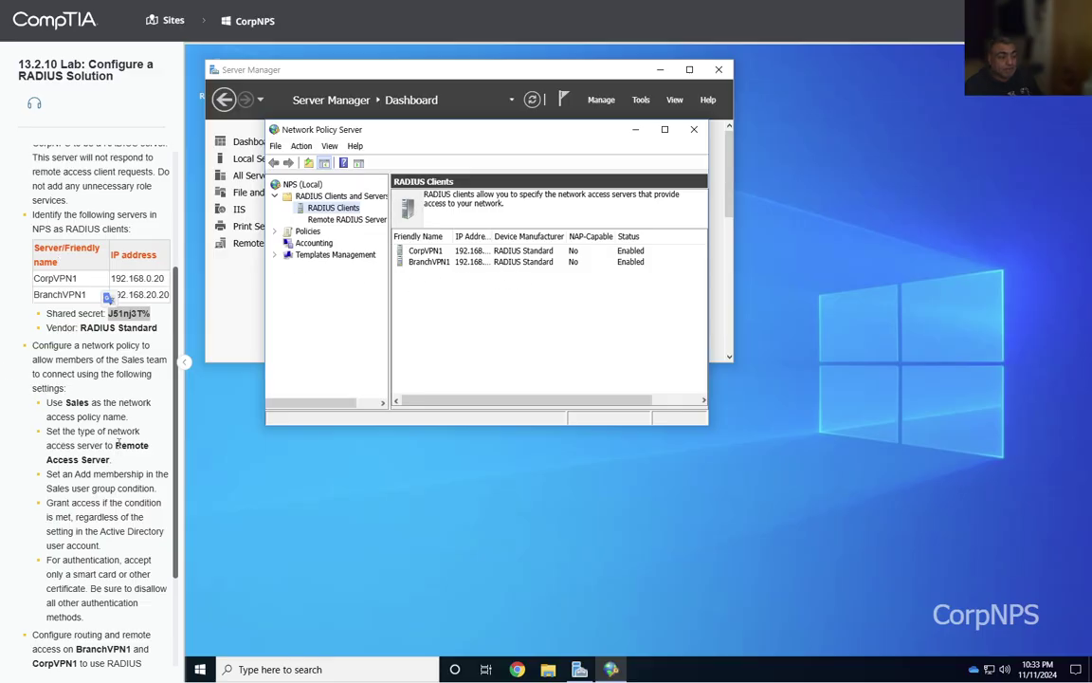
Step: Review the lab's network policy requirements and start creating a new policy under Network Policies
left_click_drag(115, 445, 111, 459)
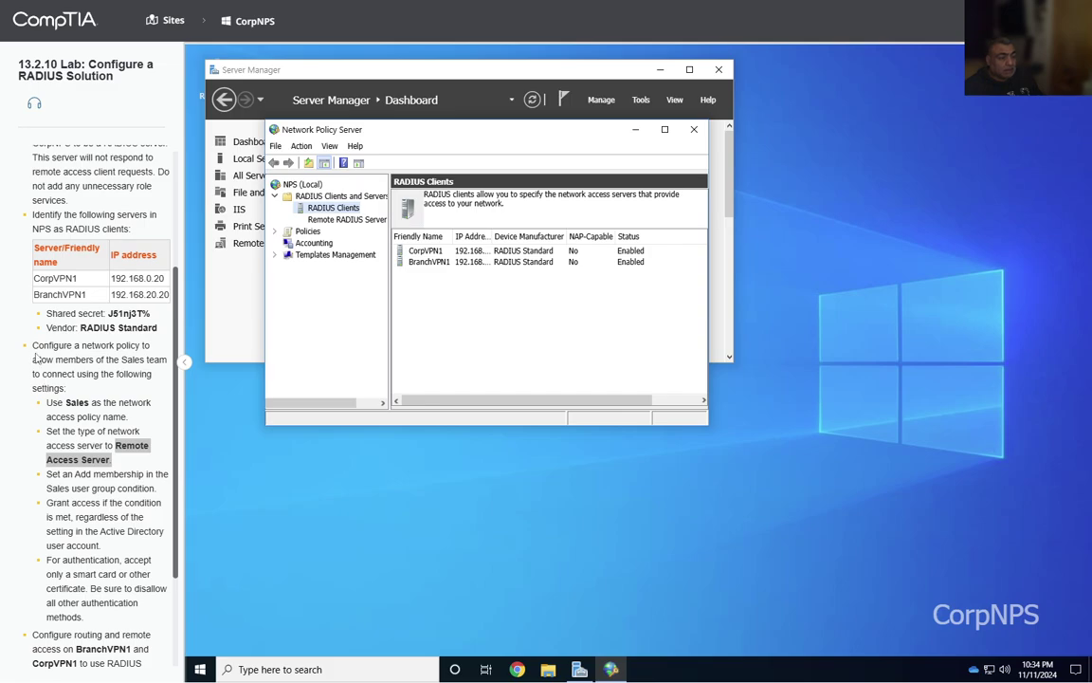
left_click_drag(33, 347, 147, 377)
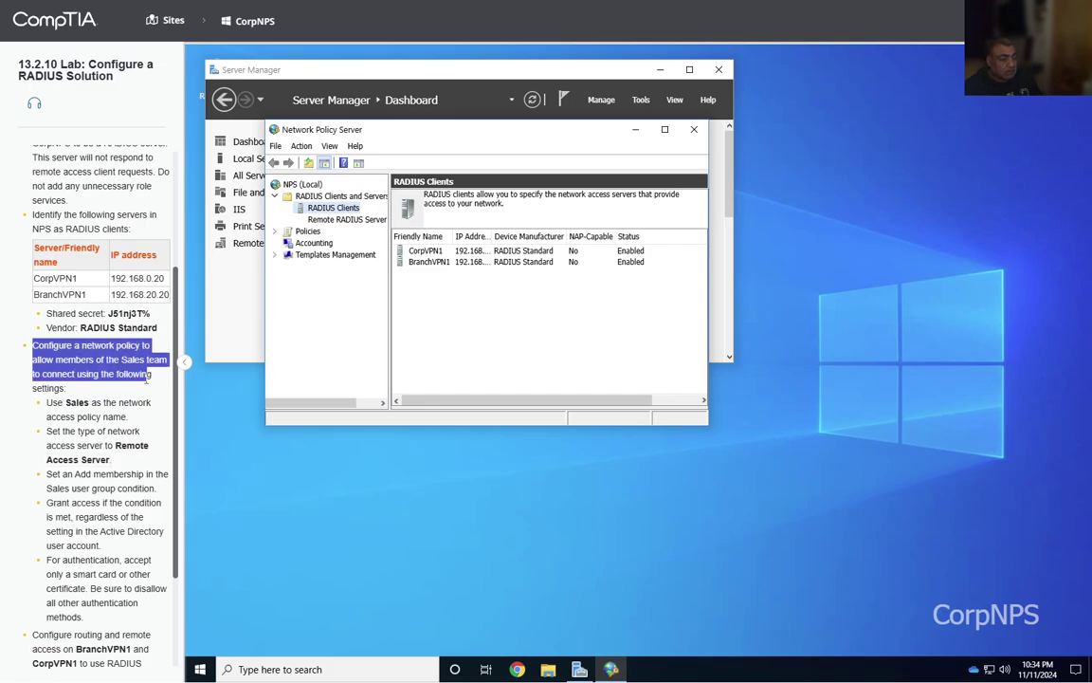
left_click_drag(147, 377, 147, 393)
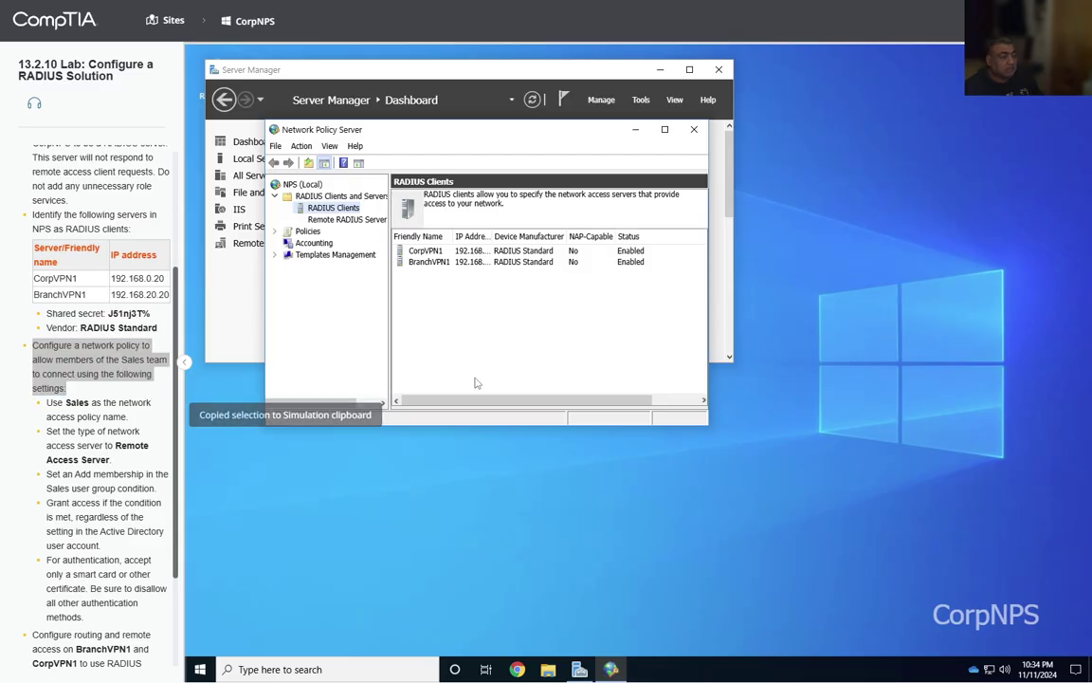
left_click(274, 230)
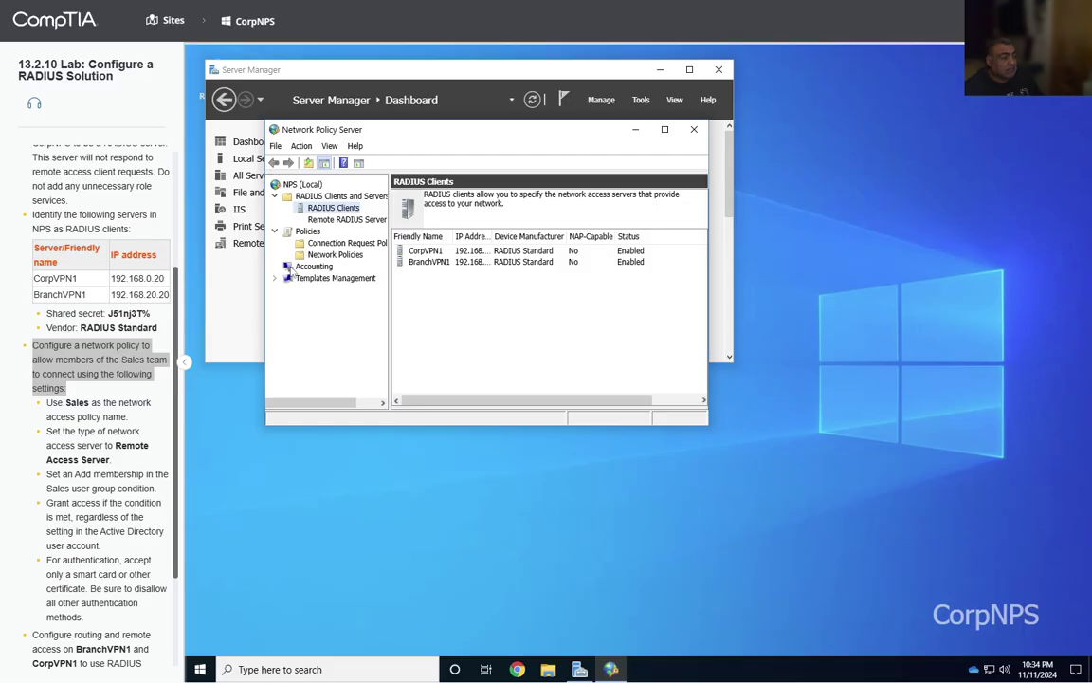
left_click(327, 254)
right_click(321, 258)
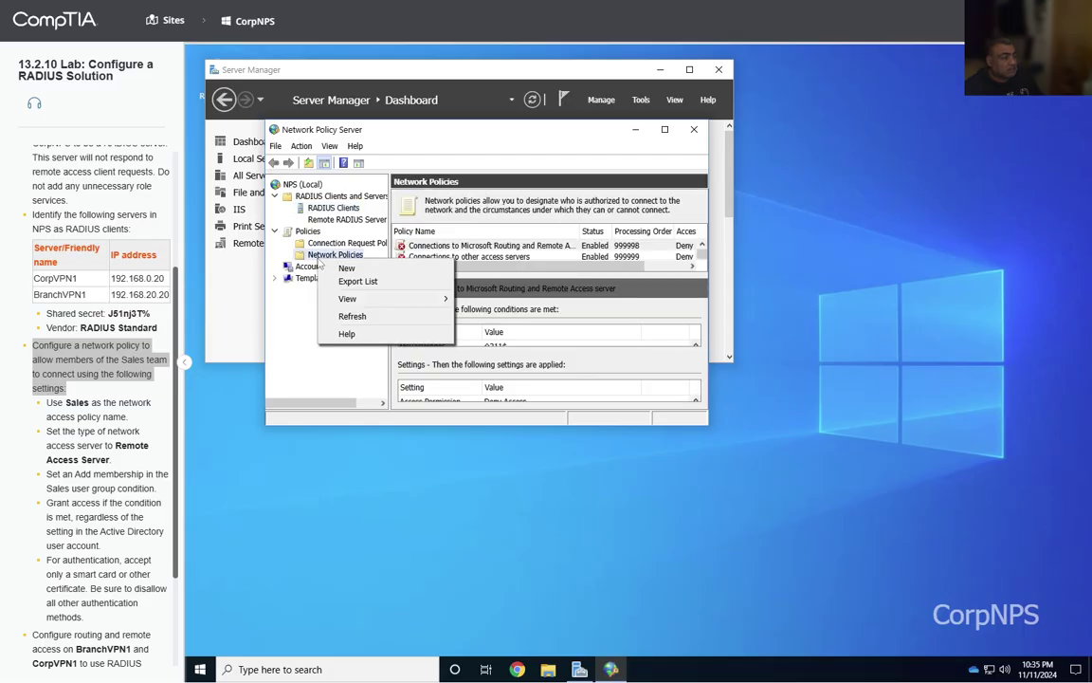
left_click(346, 268)
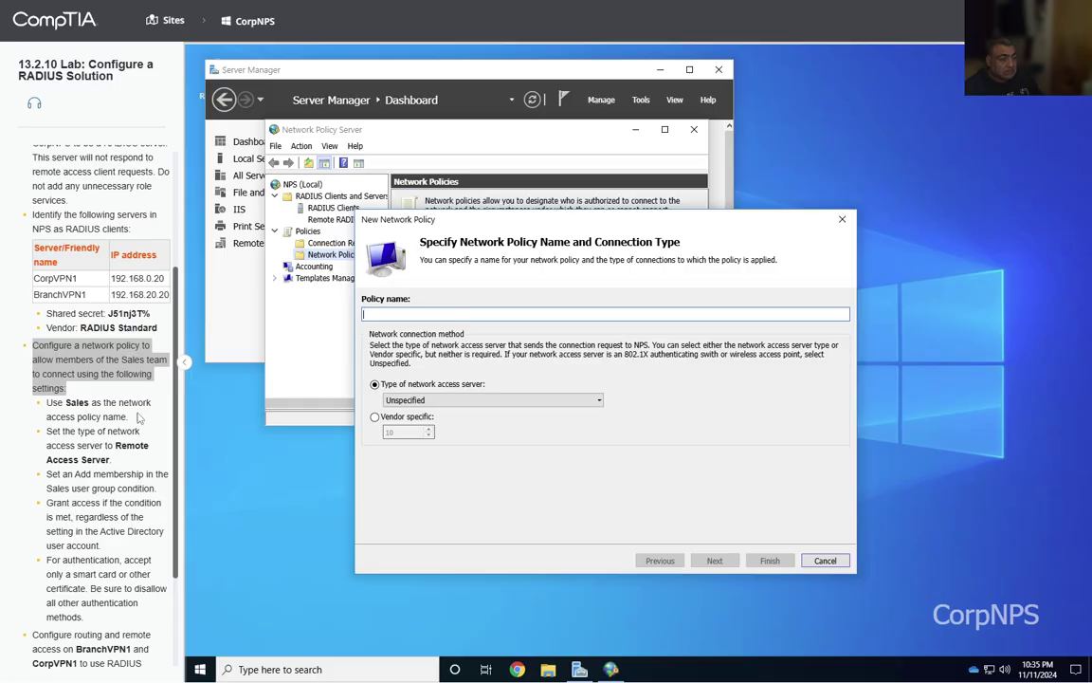
Step: Name the policy Sales, set the network access server type to Remote Access Server (VPN-Dial up), and continue to the conditions
left_click_drag(127, 417, 64, 404)
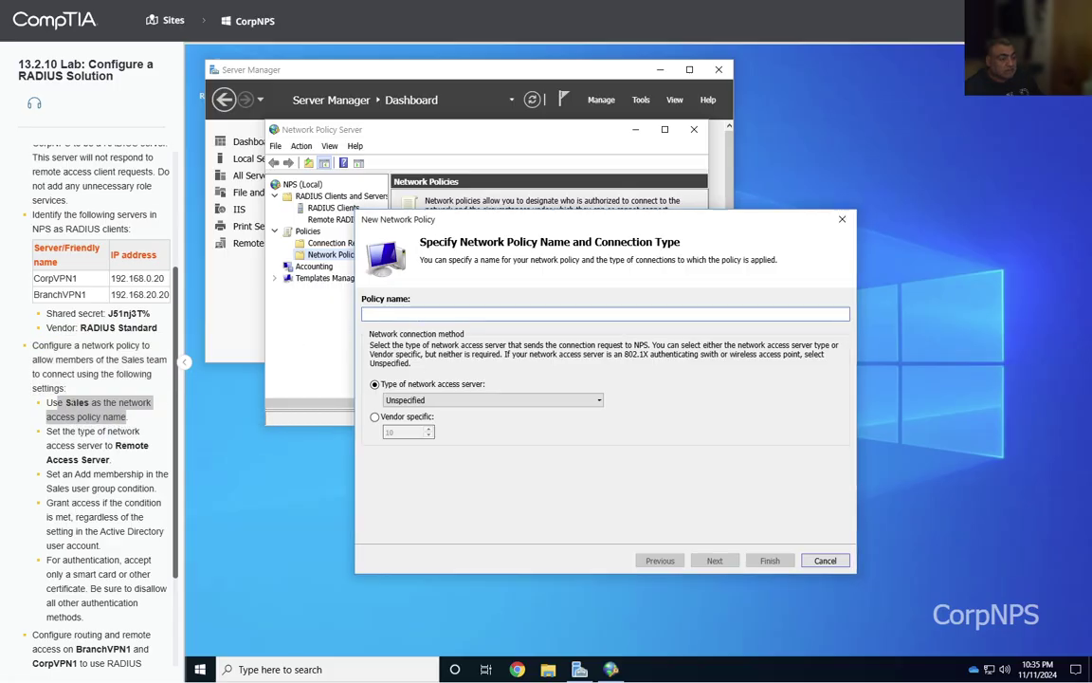
double_click(76, 402)
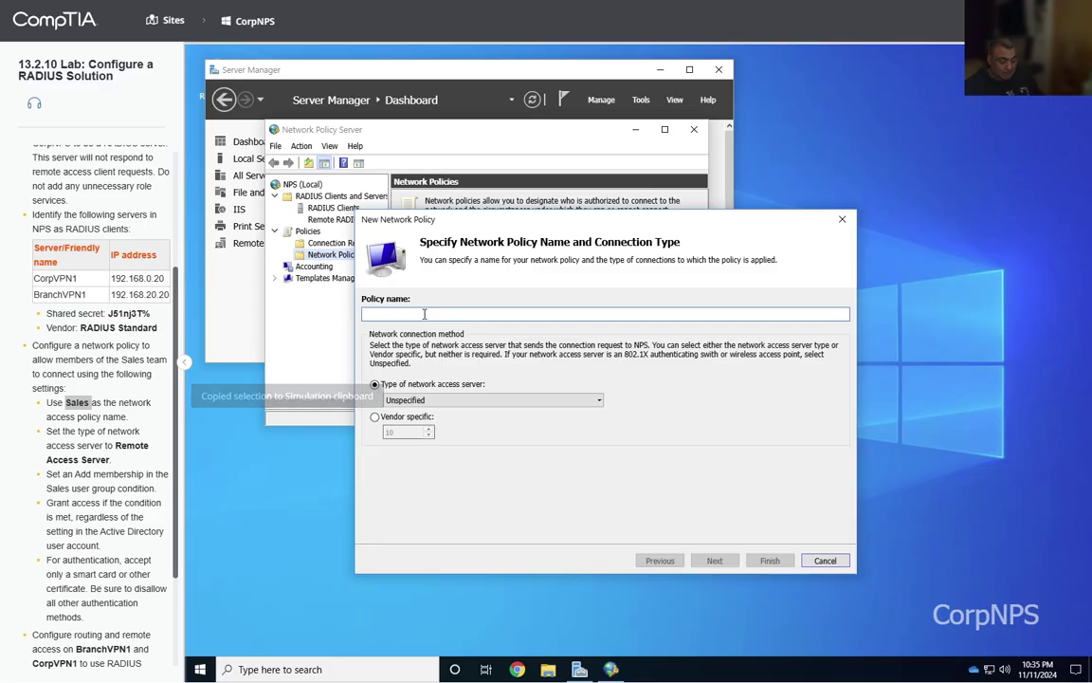
key("ctrl+v")
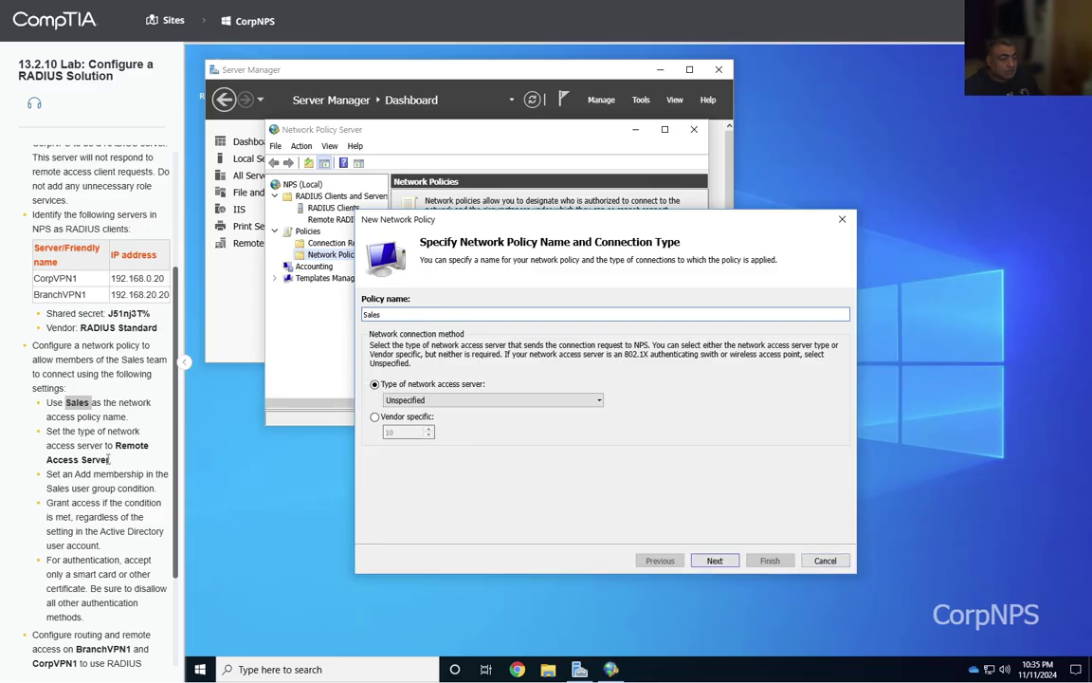
left_click(502, 400)
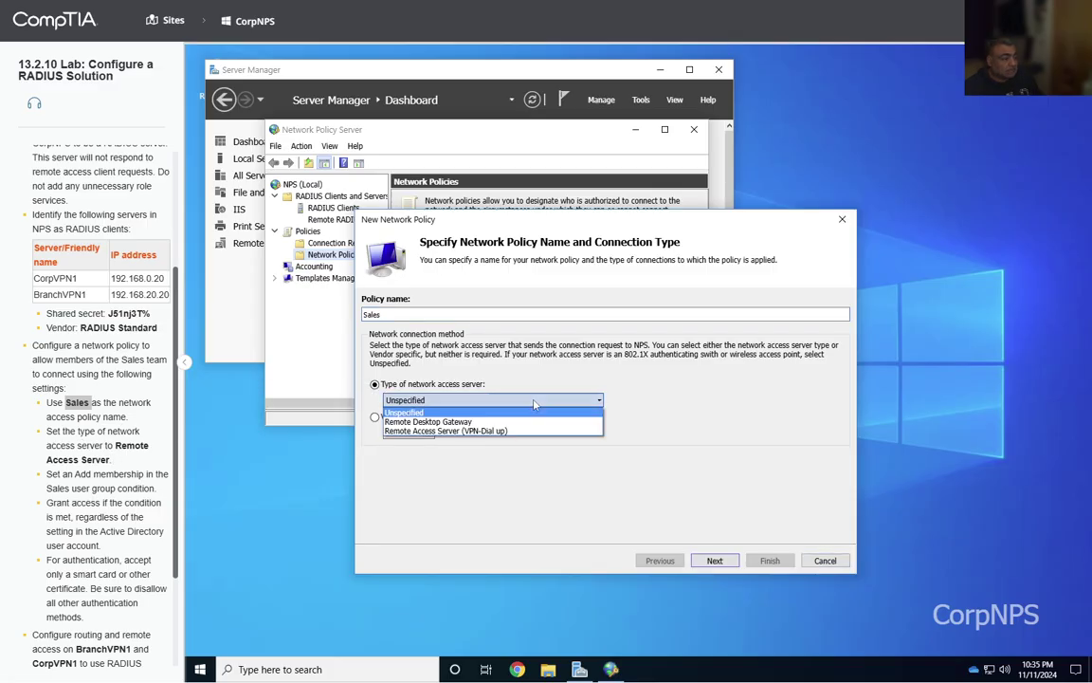
left_click(474, 432)
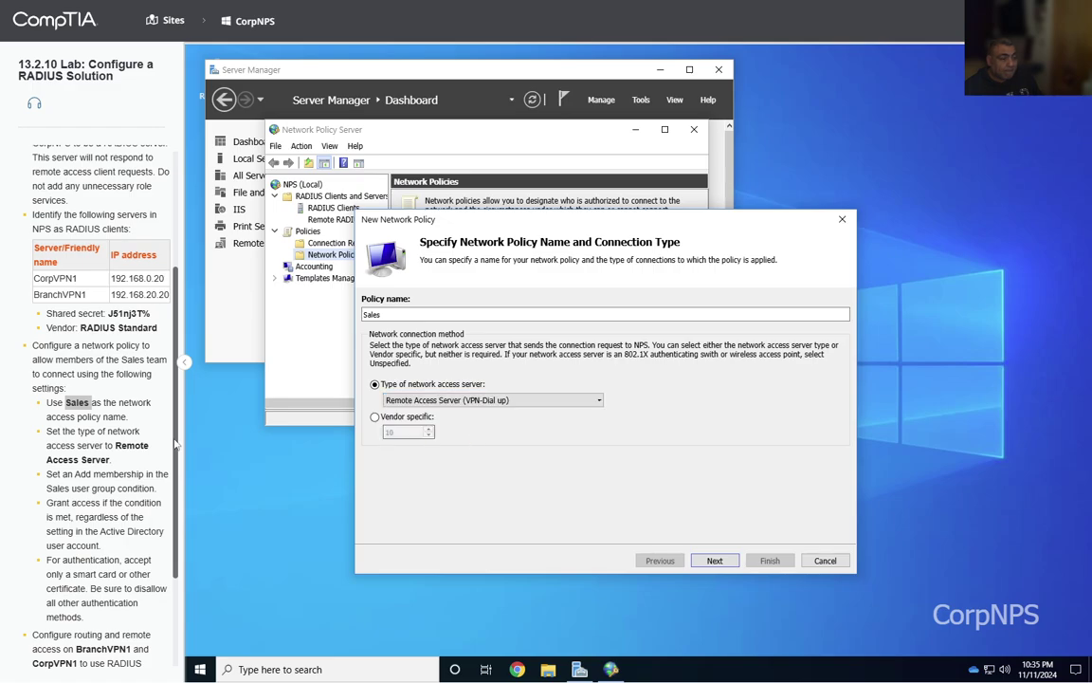
left_click(103, 459)
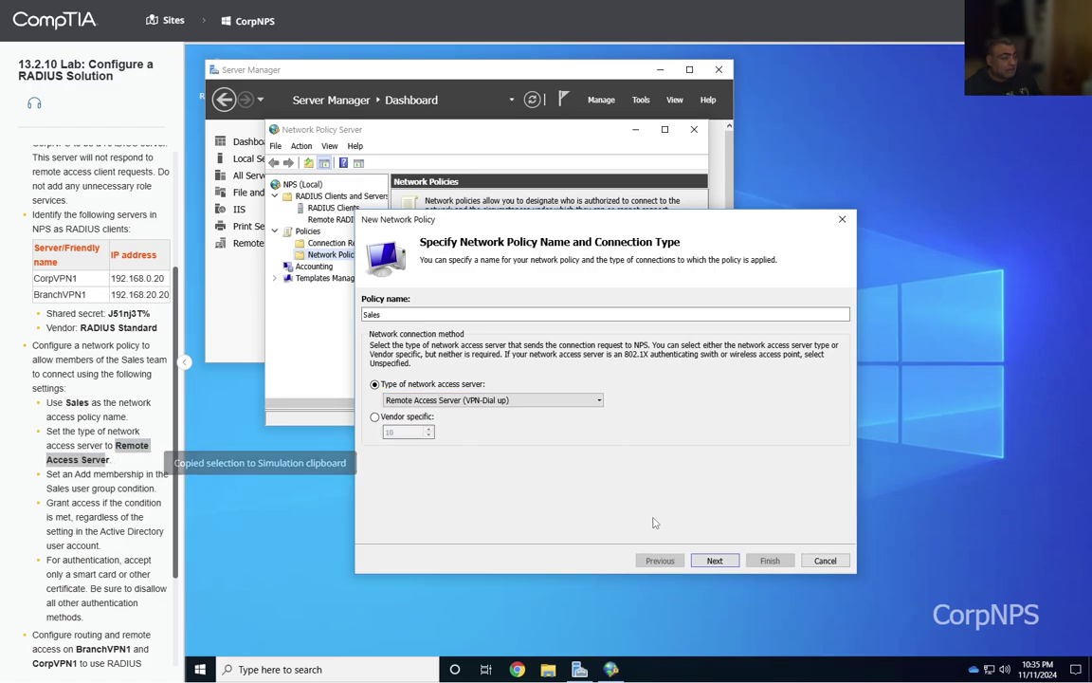
key("Return")
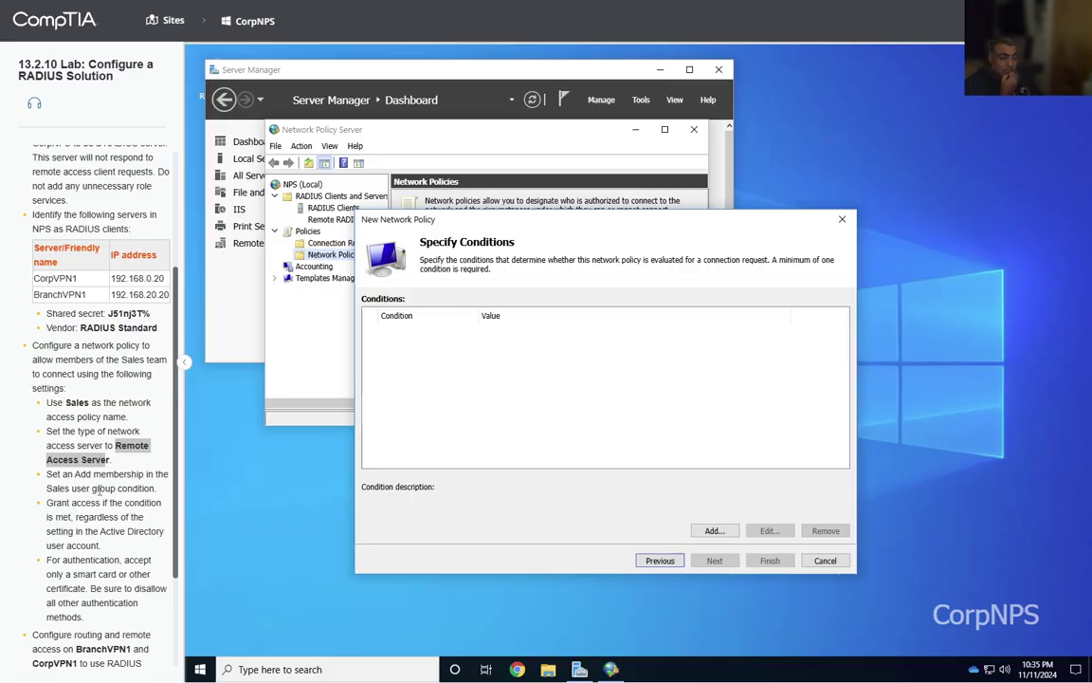
Step: Start adding a condition to the Sales policy and select the User Groups condition type
left_click(725, 534)
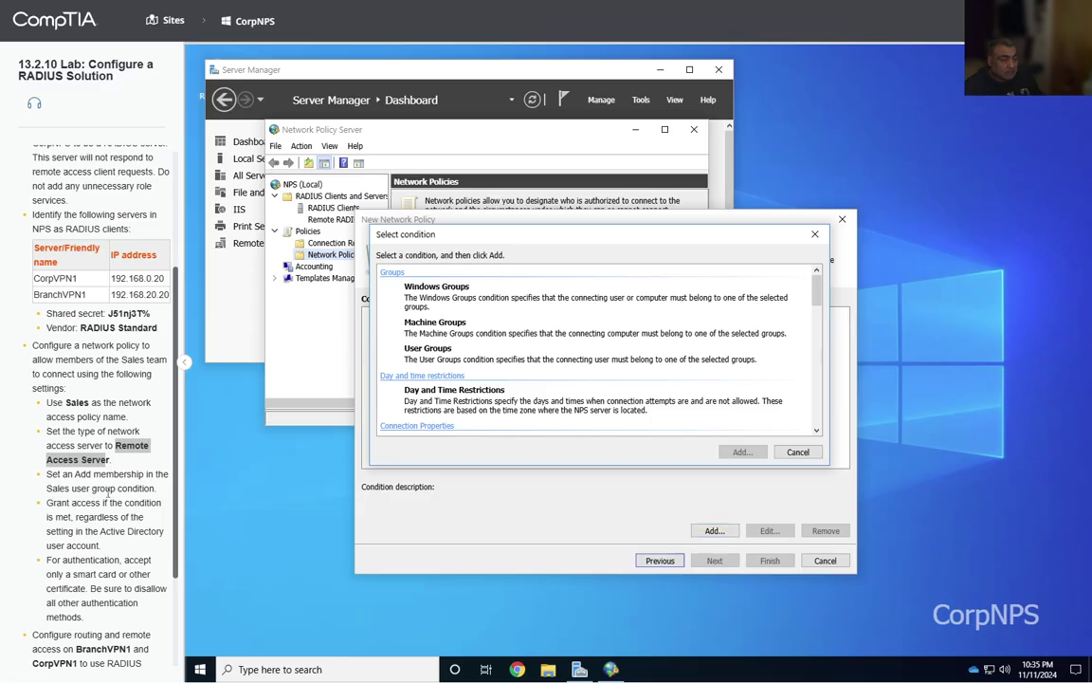
left_click(437, 356)
left_click(742, 452)
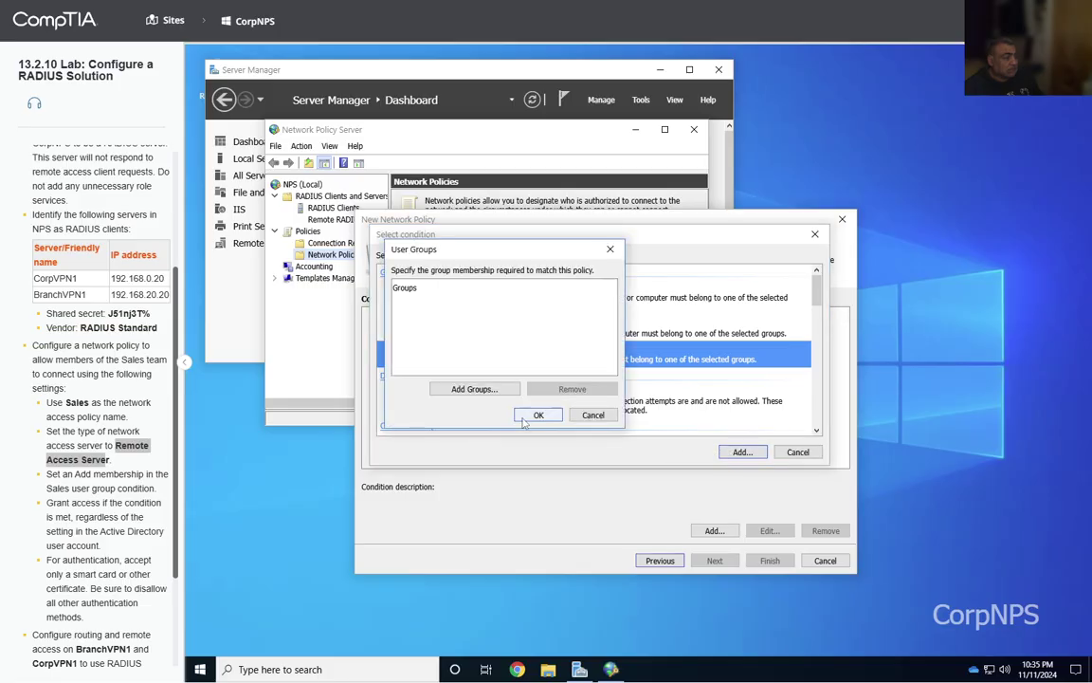
left_click(484, 388)
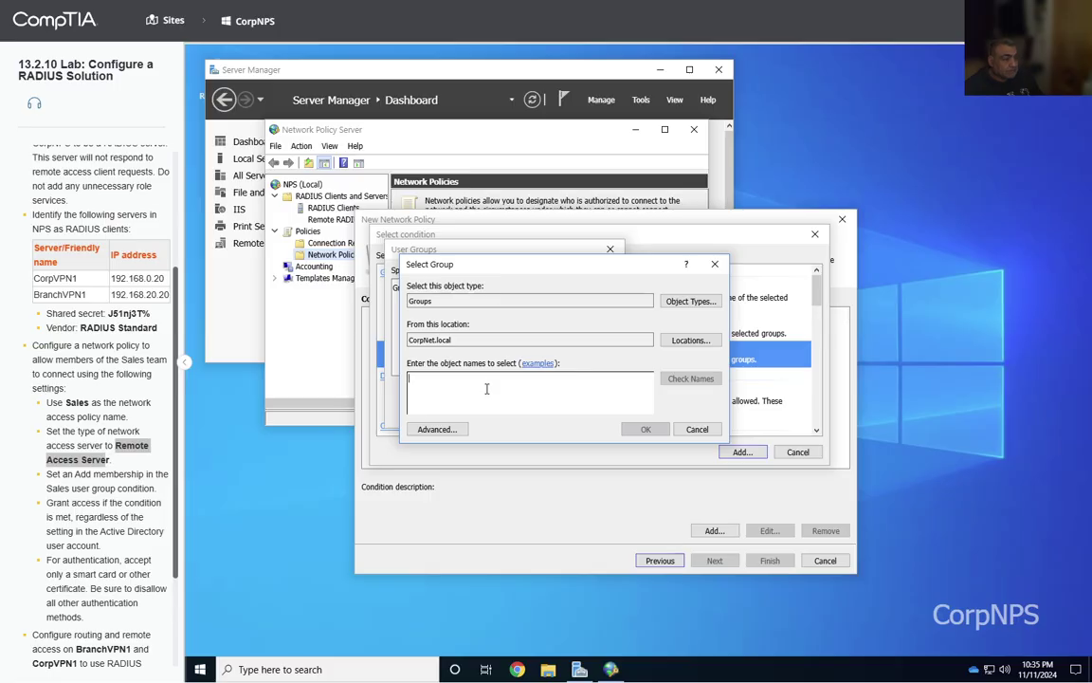
left_click(696, 429)
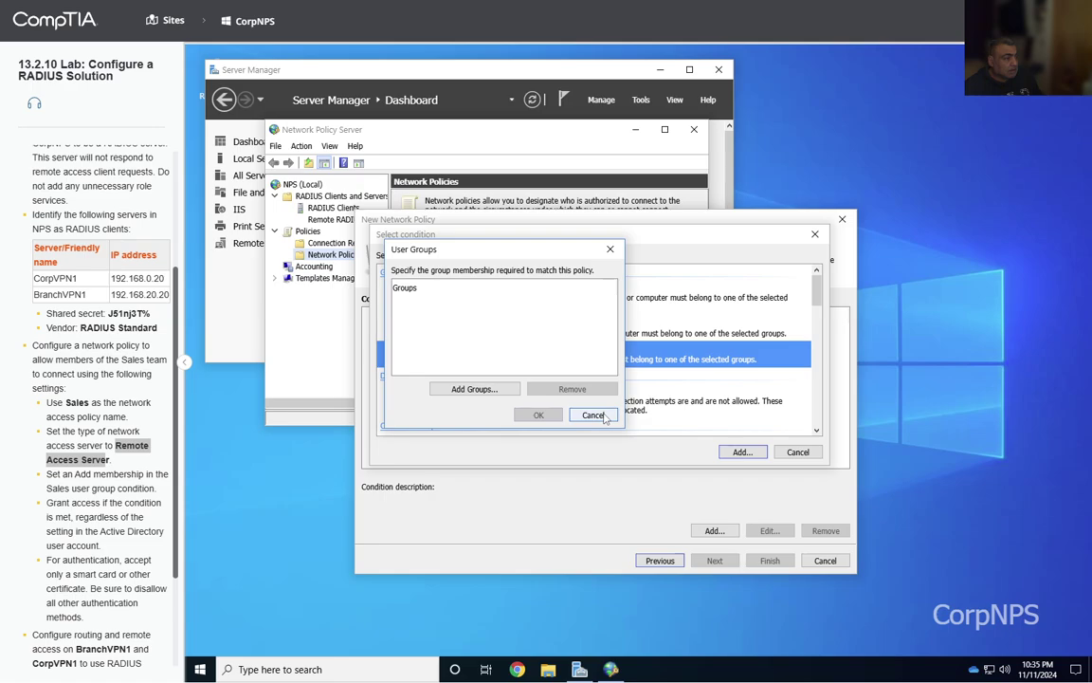
left_click(593, 416)
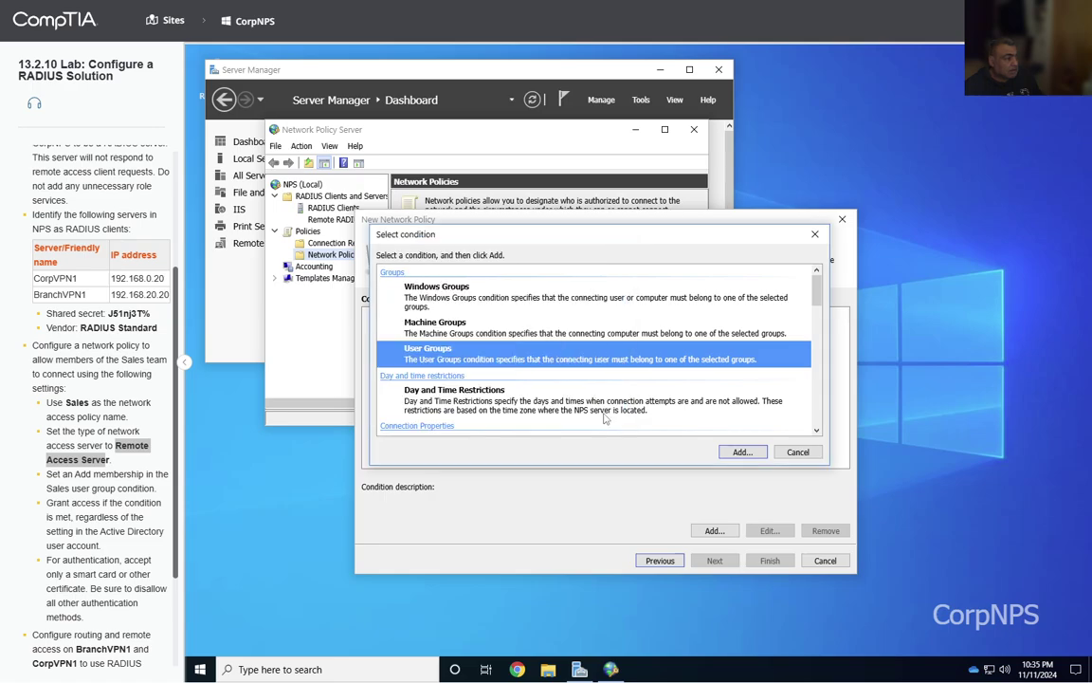
left_click(740, 452)
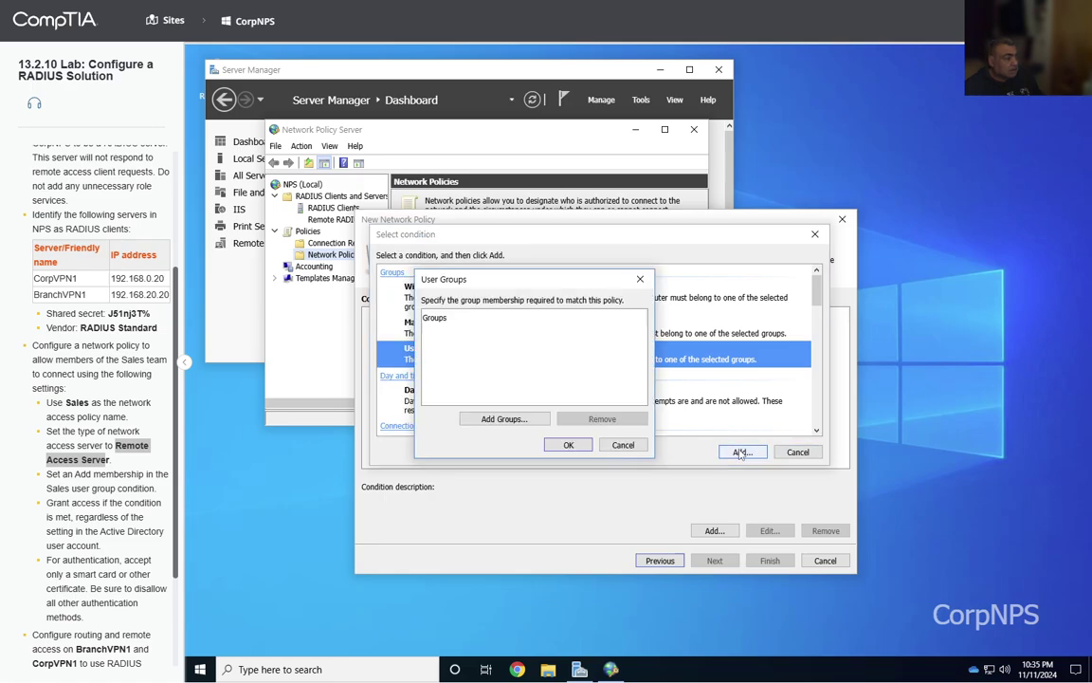
left_click(607, 445)
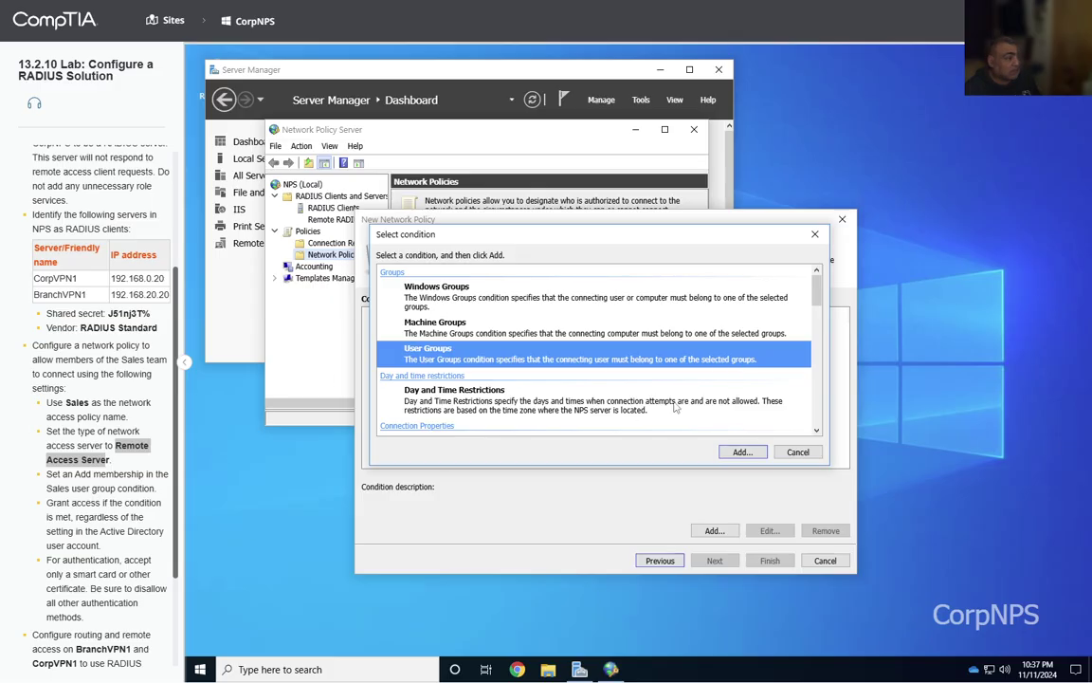
Step: Add the Sales group from CorpNet.local as the required User Groups condition and continue to the access permission
left_click(743, 452)
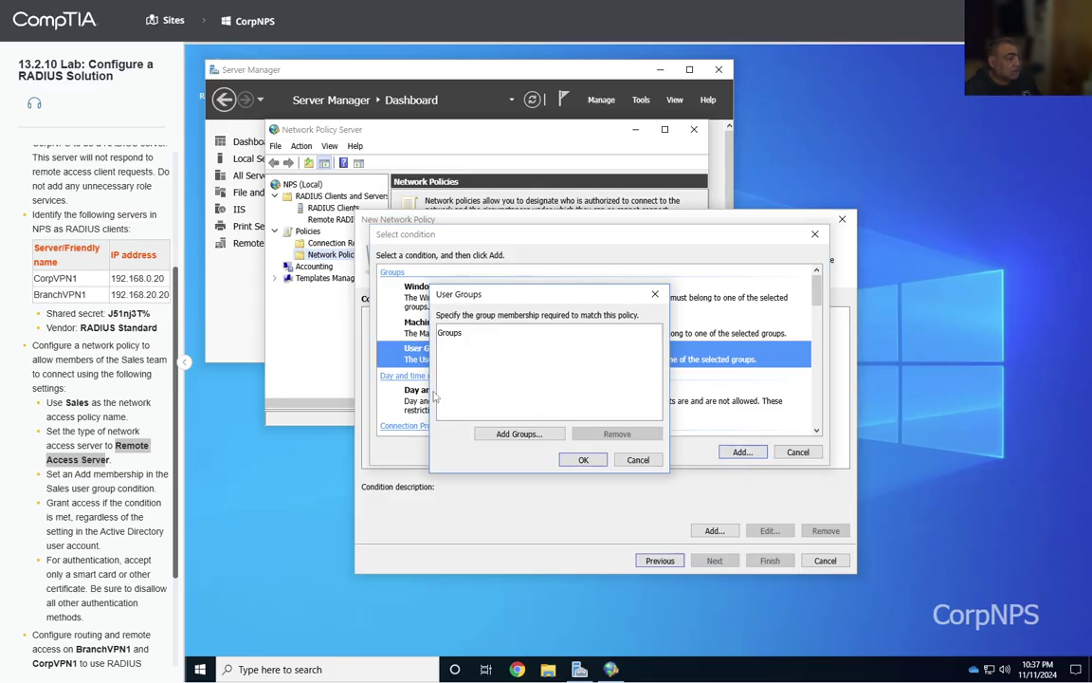
left_click(499, 433)
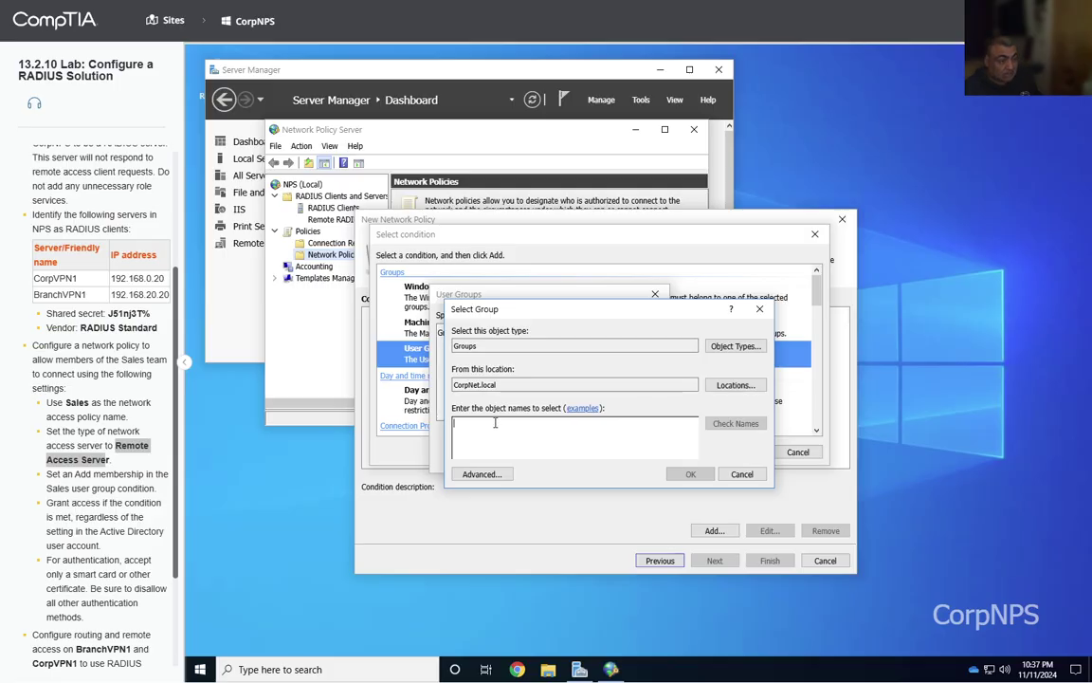
type("sales")
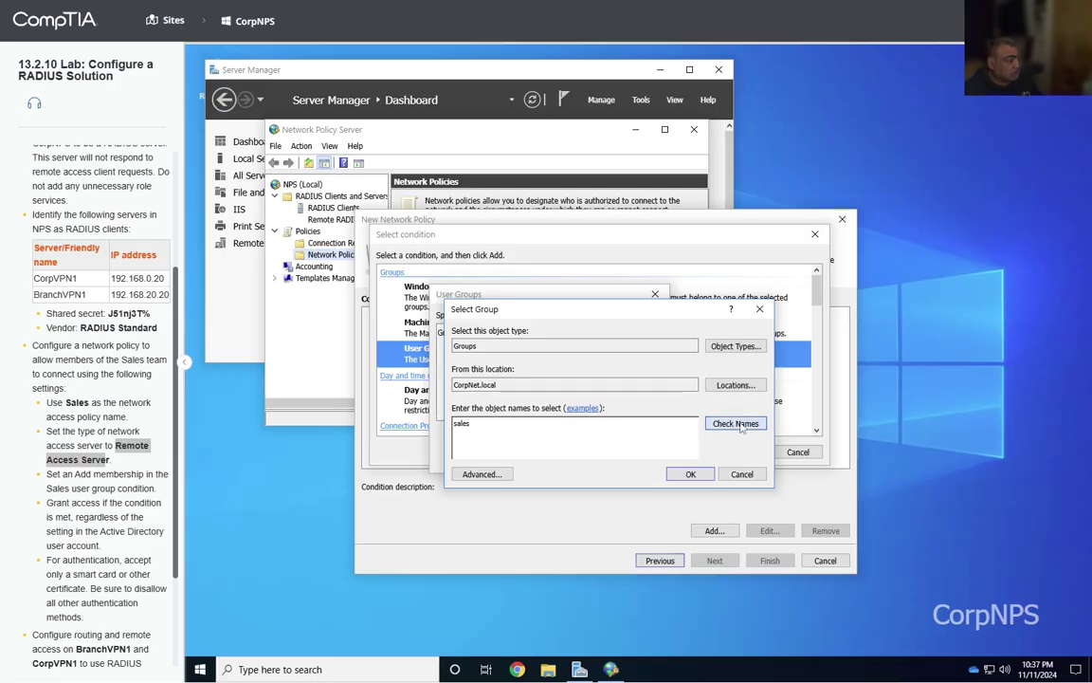
left_click(735, 423)
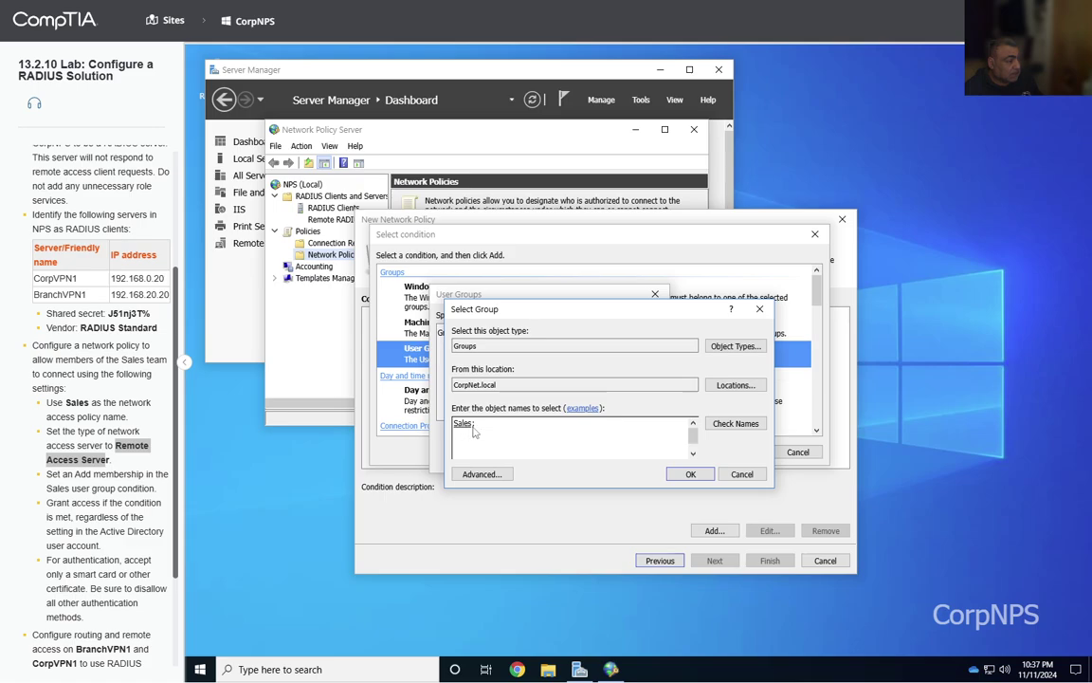
left_click(691, 474)
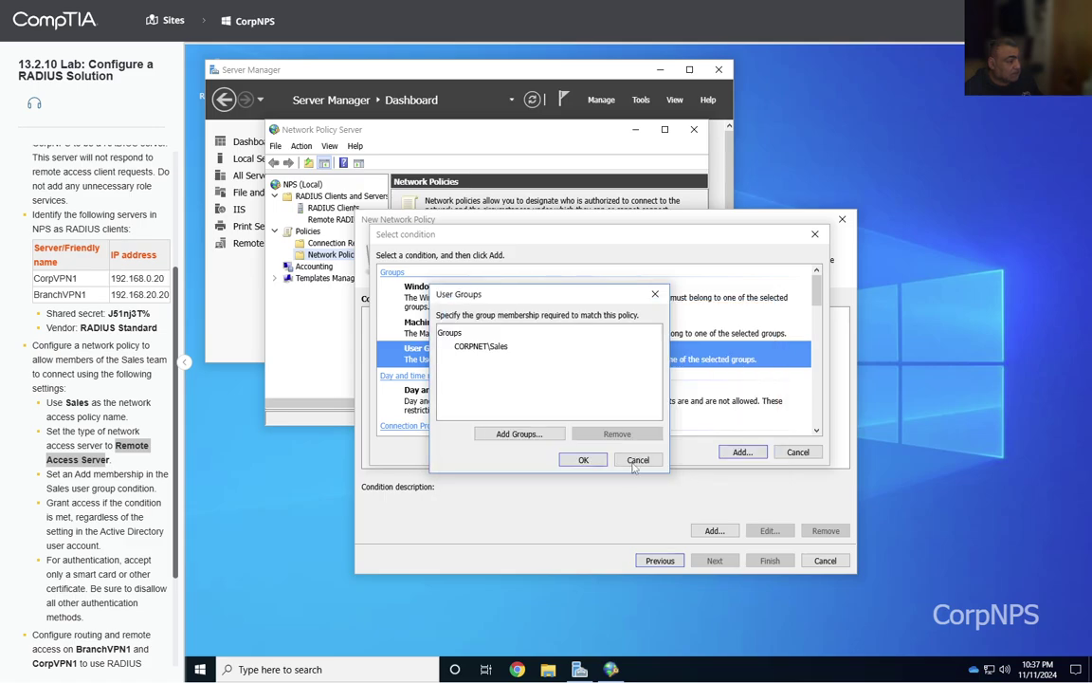
left_click(582, 460)
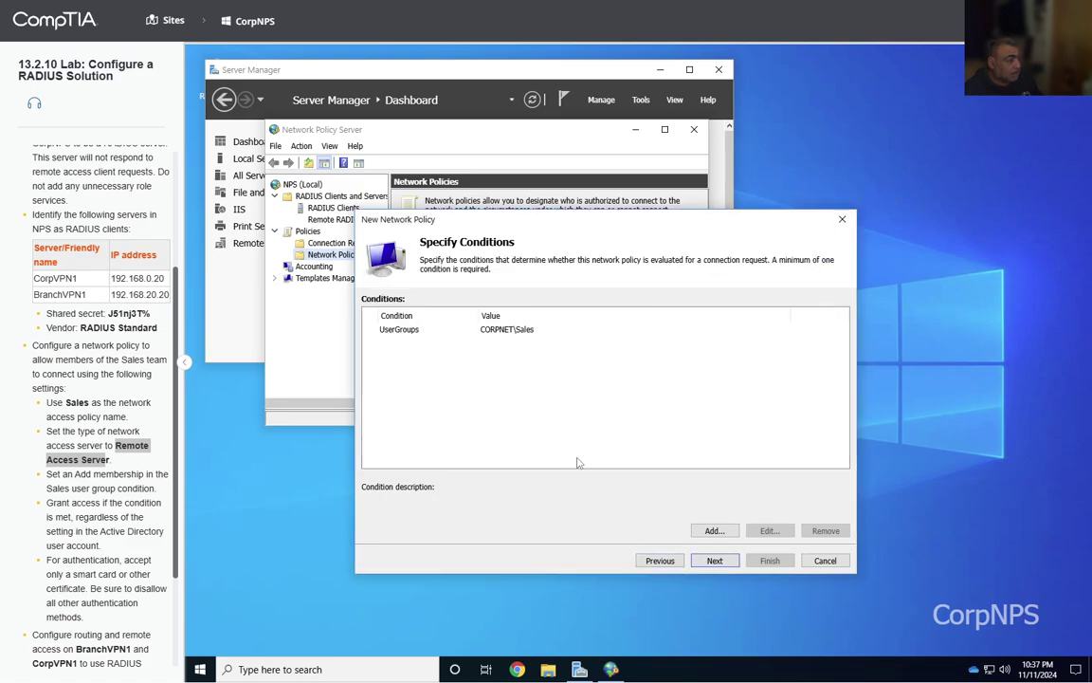
left_click(714, 560)
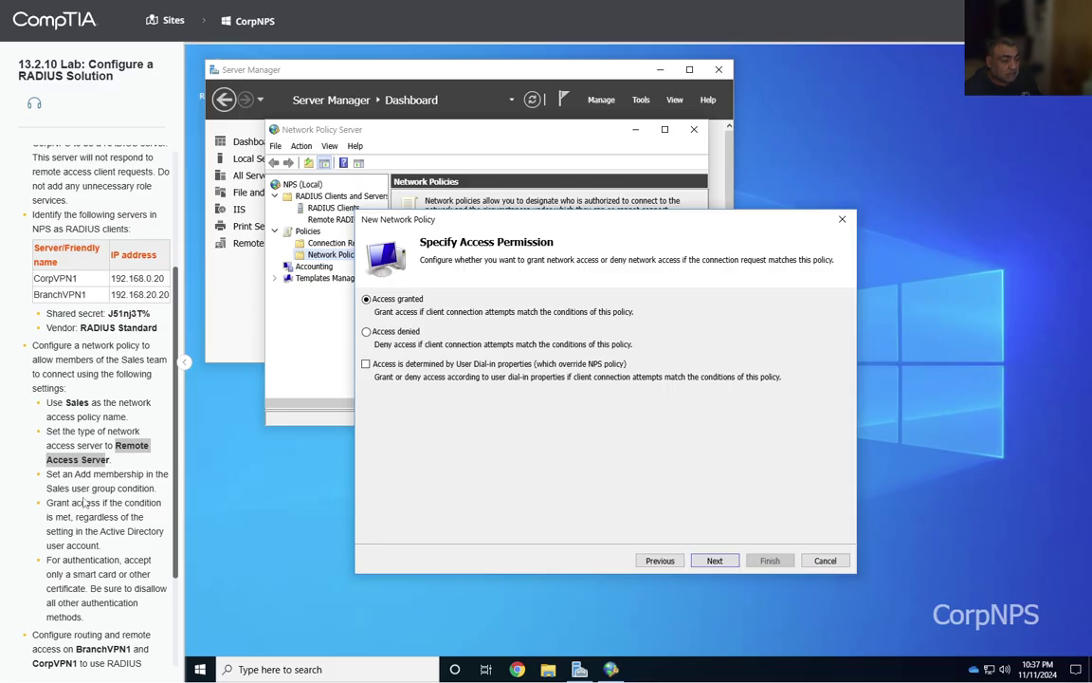
Step: Check the lab's access requirement, keep Access granted for the Sales policy, and continue to the authentication methods
left_click_drag(152, 489, 150, 525)
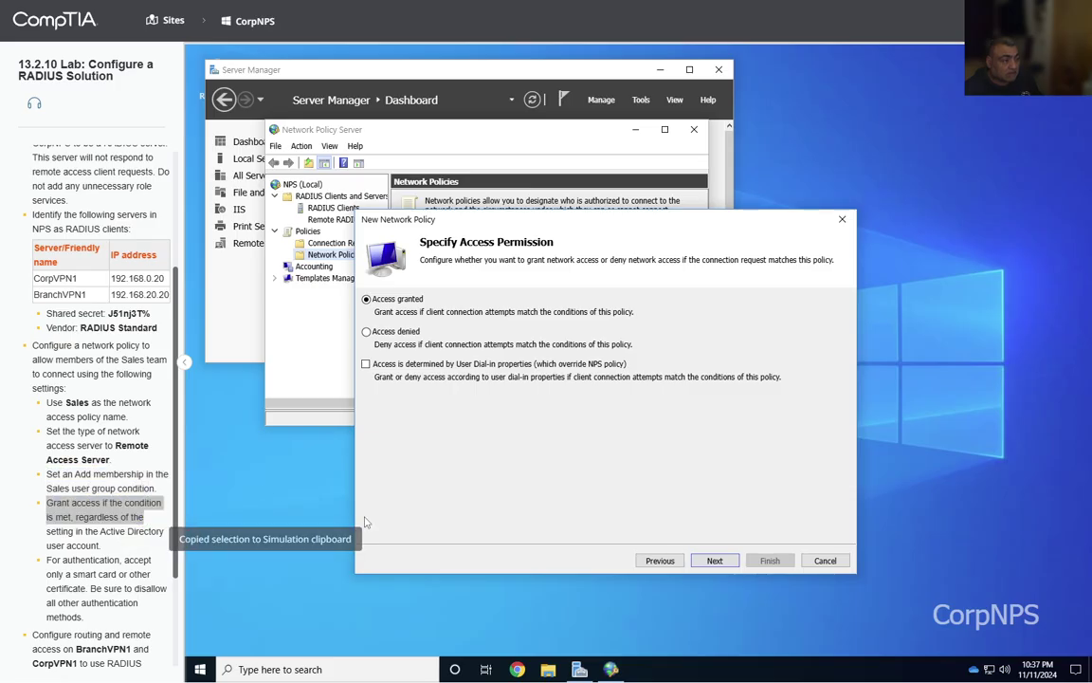
left_click(715, 561)
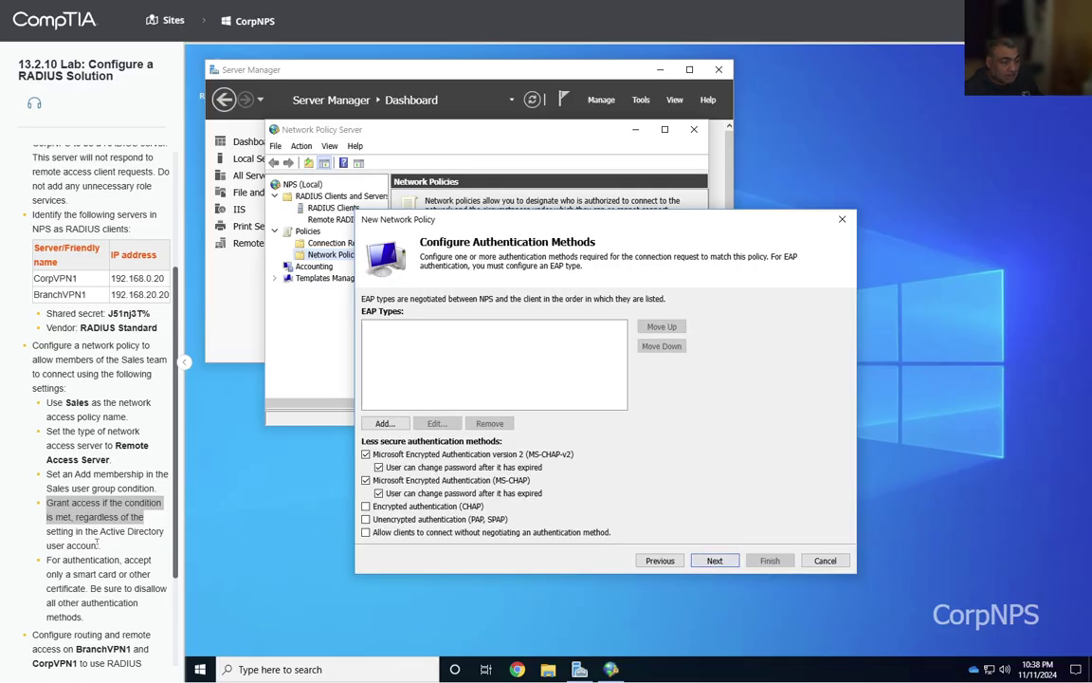
left_click_drag(103, 548, 47, 504)
key("ctrl+c")
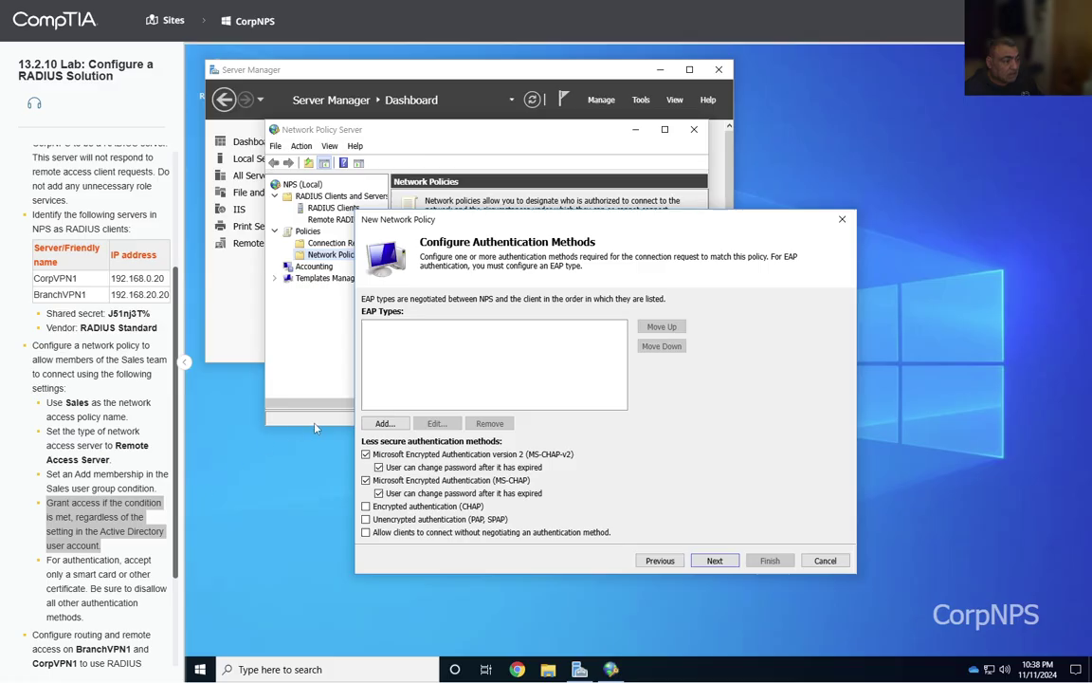
Step: Add the EAP type Microsoft: Smart Card or other certificate, disable MS-CHAP-v2 and MS-CHAP, and continue to the constraints
left_click(398, 423)
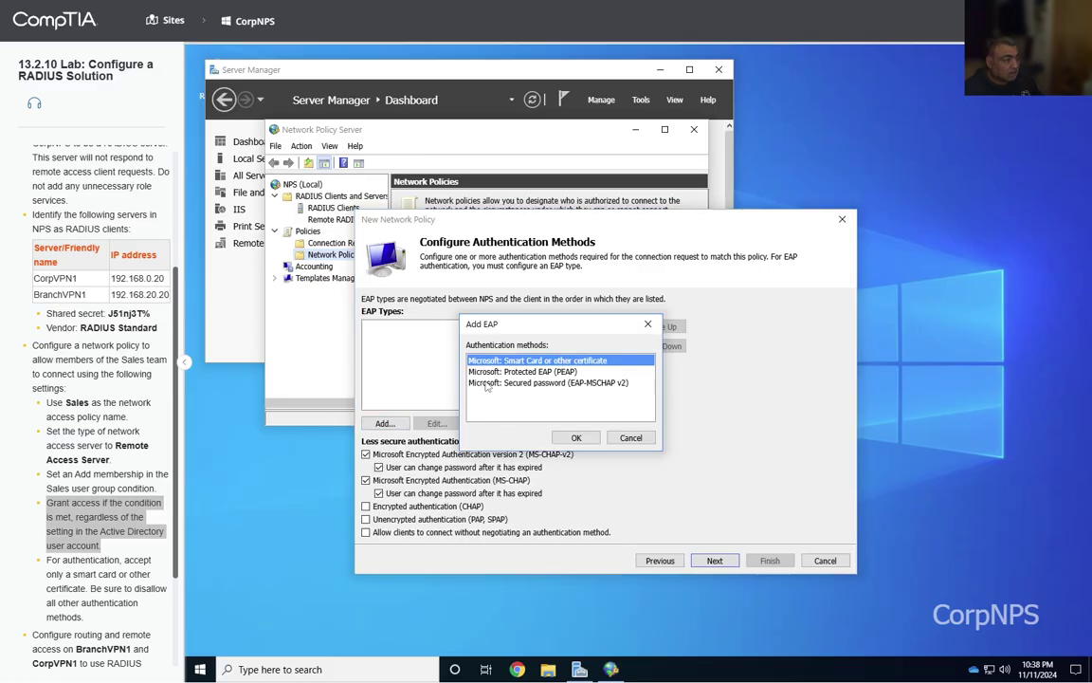
left_click(588, 440)
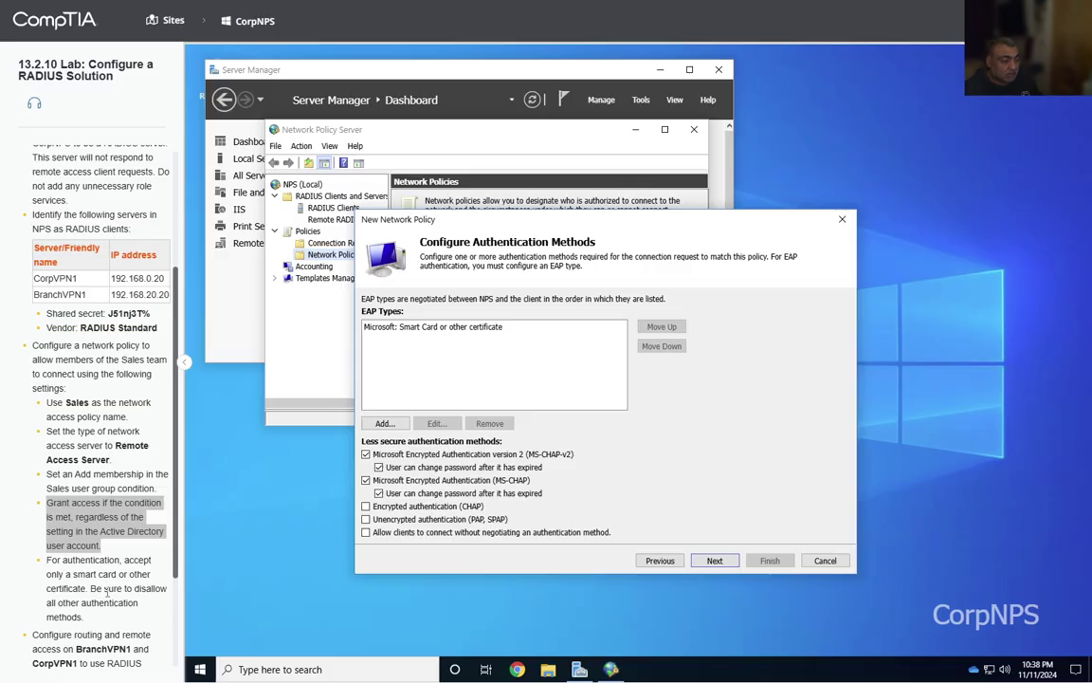
left_click_drag(89, 588, 118, 615)
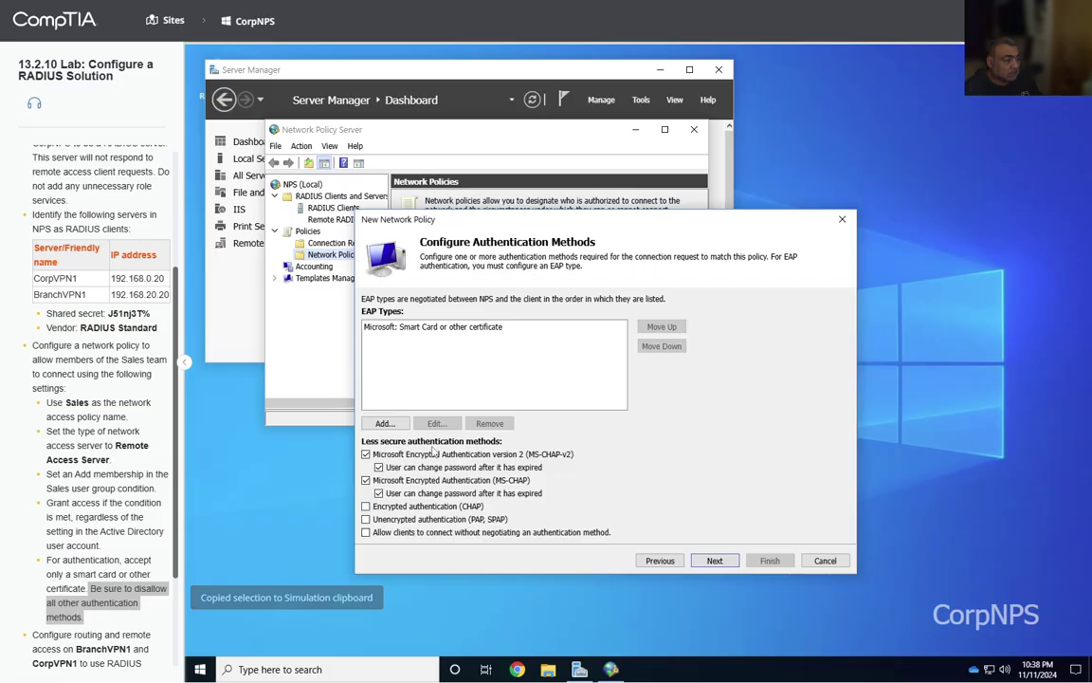
left_click(366, 454)
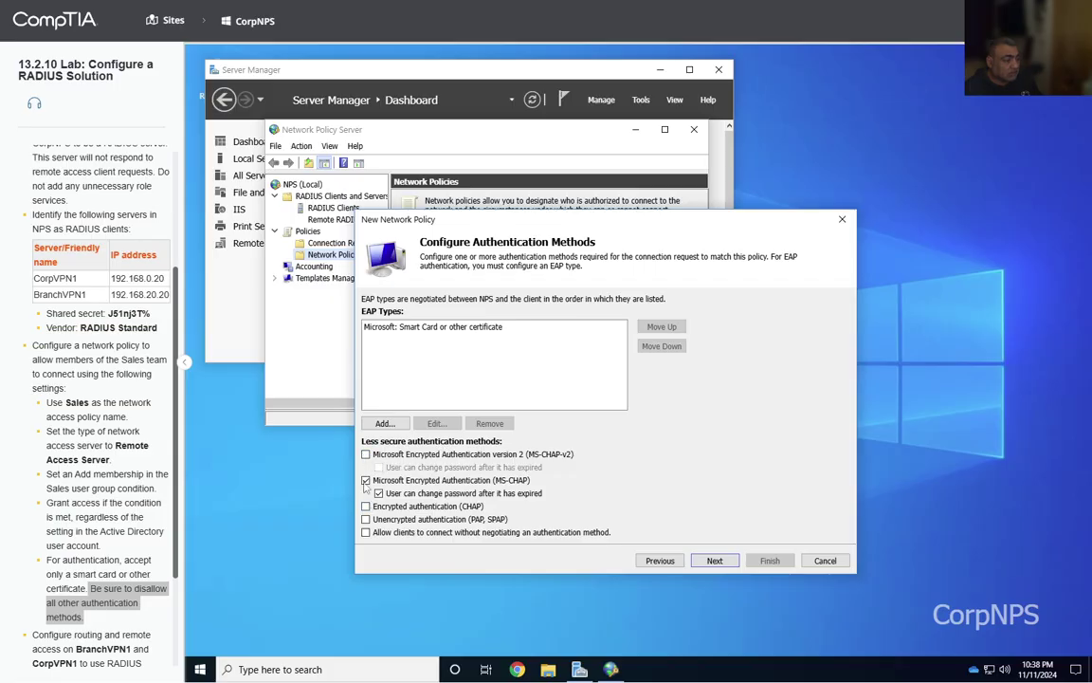
left_click(366, 481)
scroll(133, 493, "down", 5)
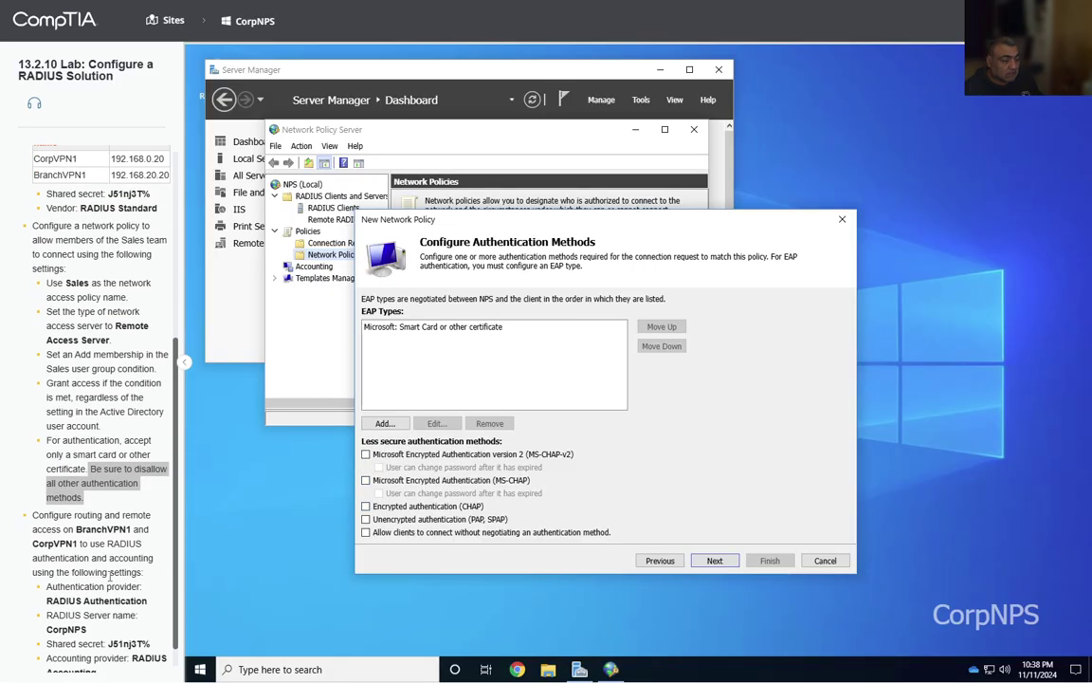
left_click(694, 566)
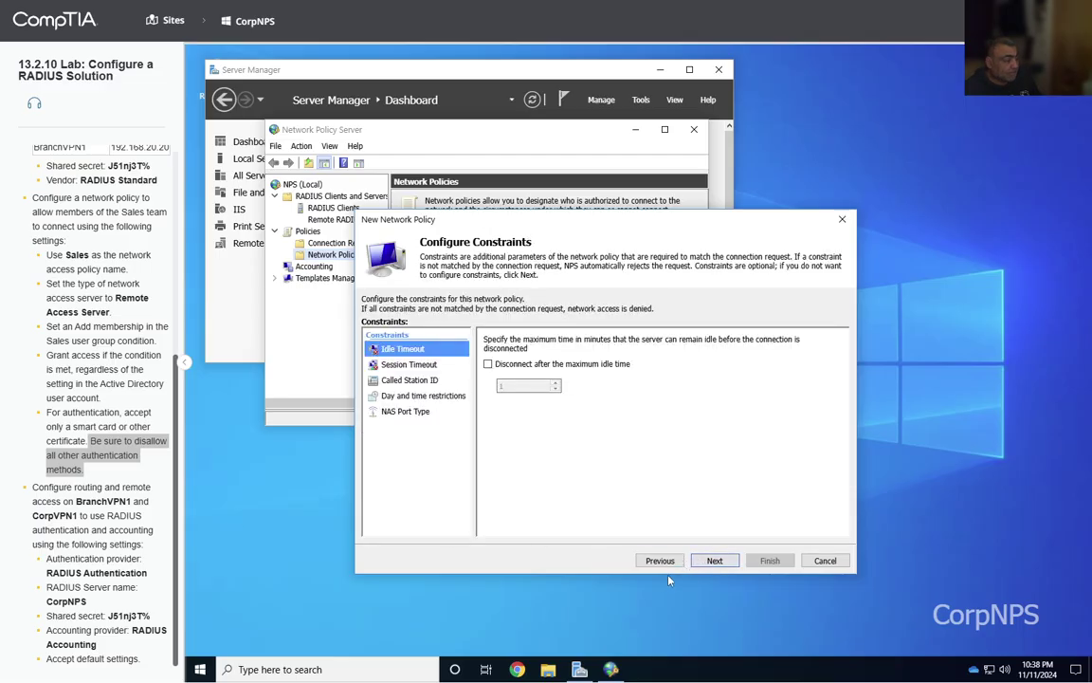
Step: Accept the default constraints and settings and finish creating the Sales network policy
left_click(704, 563)
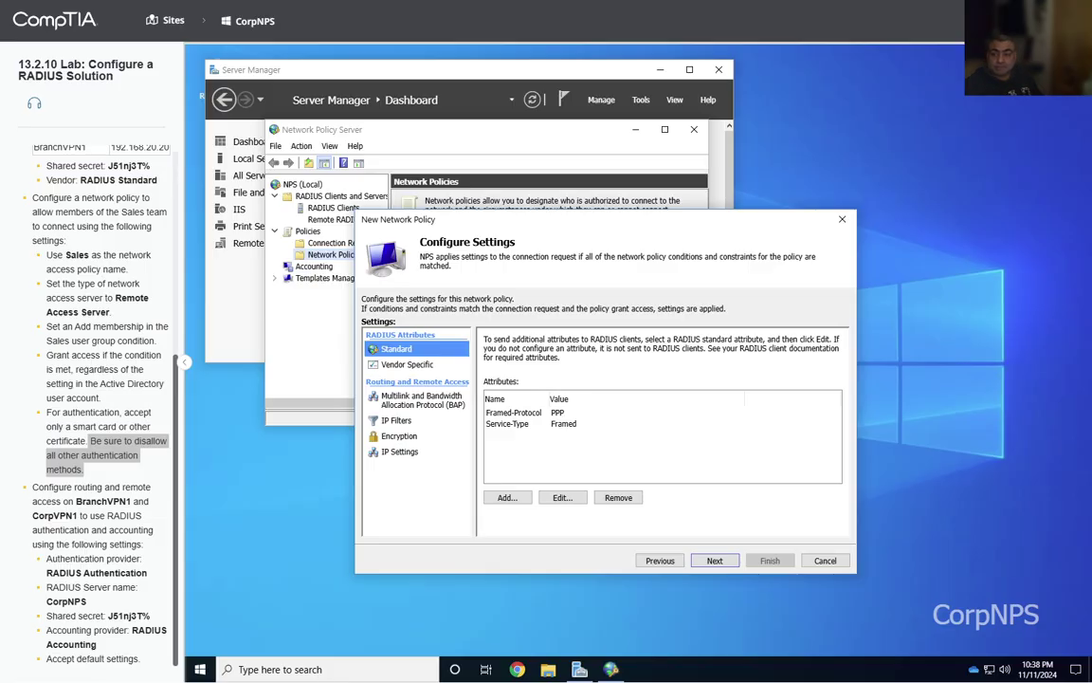
left_click(716, 560)
left_click(770, 561)
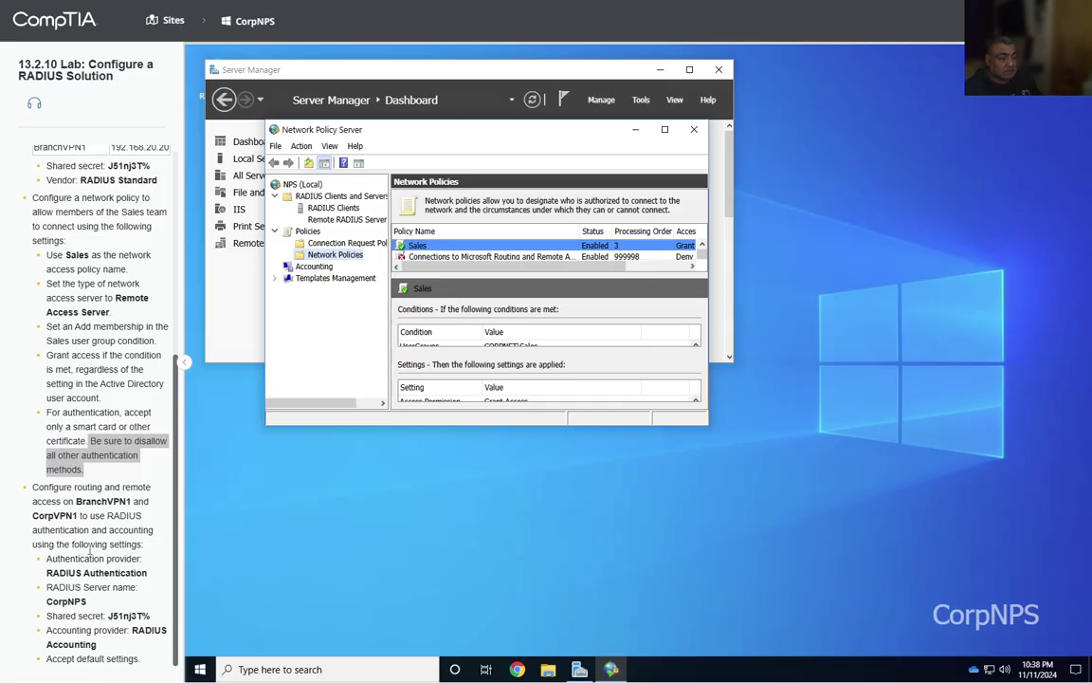
Step: Review the lab's routing and remote access requirements and switch to the BranchVPN1 server at Branch Office 1
left_click_drag(32, 486, 145, 503)
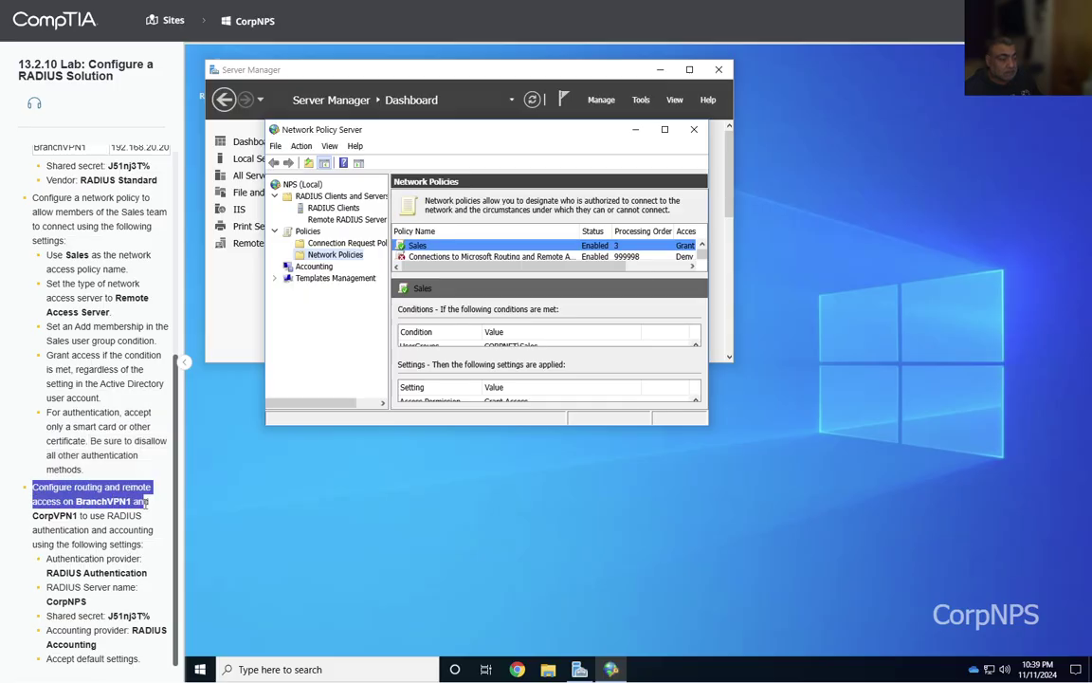
left_click_drag(145, 503, 149, 548)
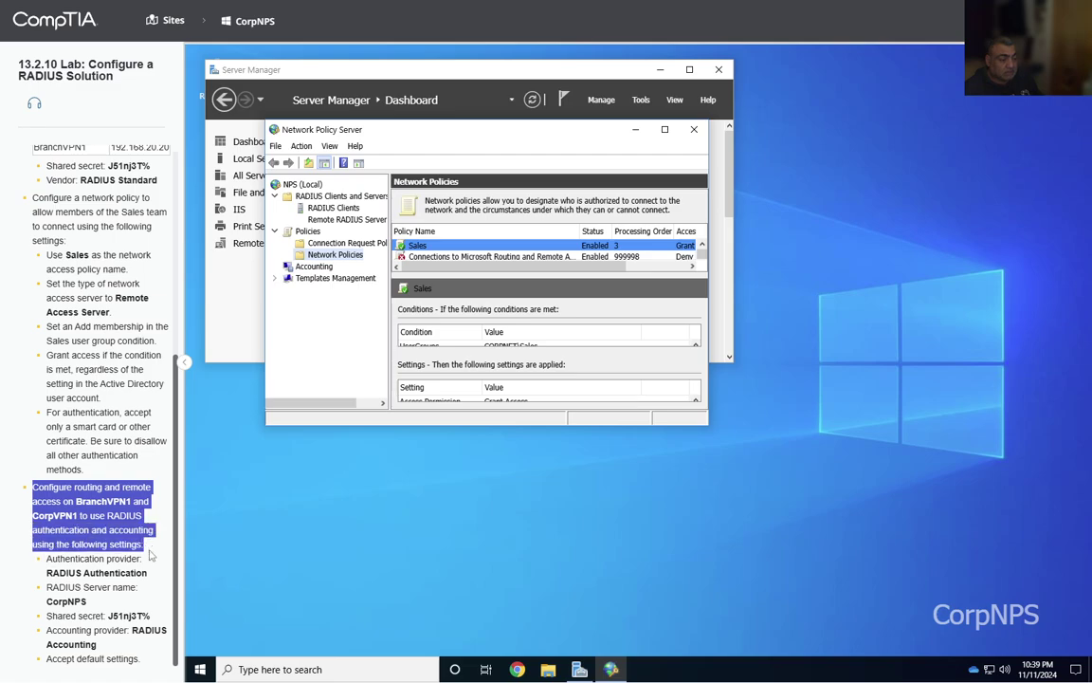
key("ctrl+c")
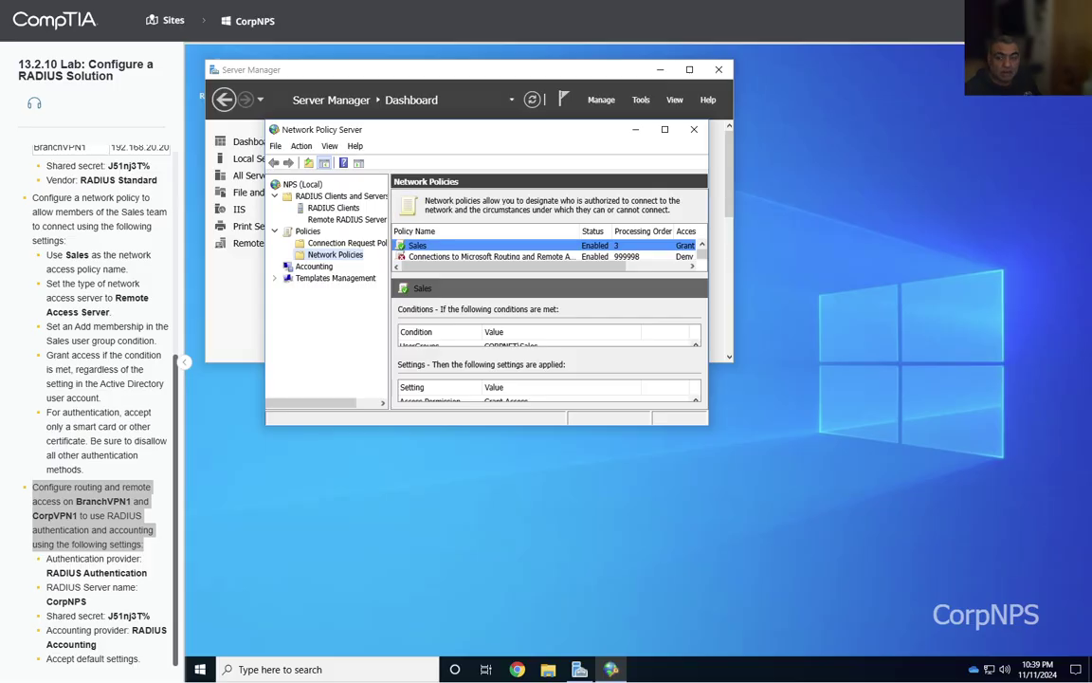
left_click(120, 502)
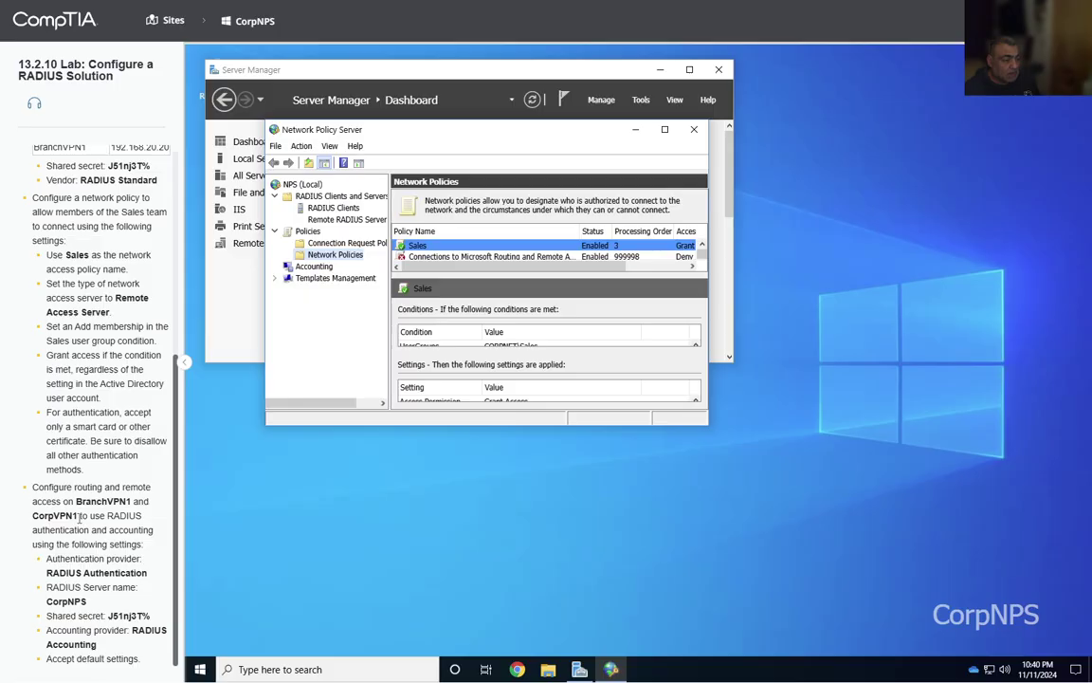
left_click_drag(75, 515, 34, 517)
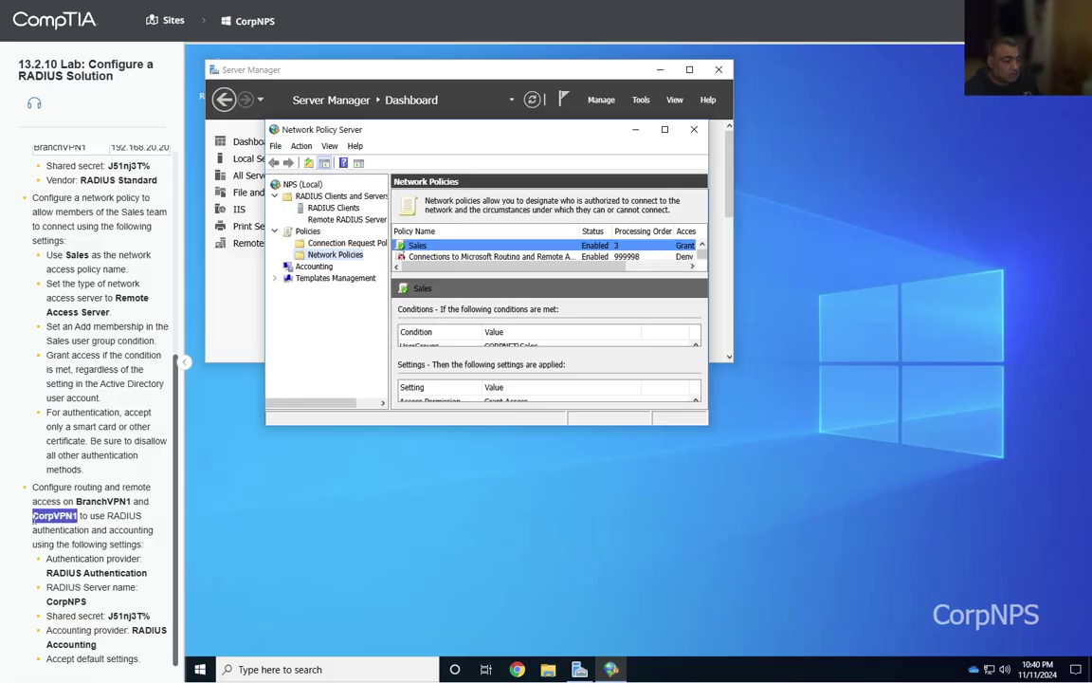
key("ctrl+c")
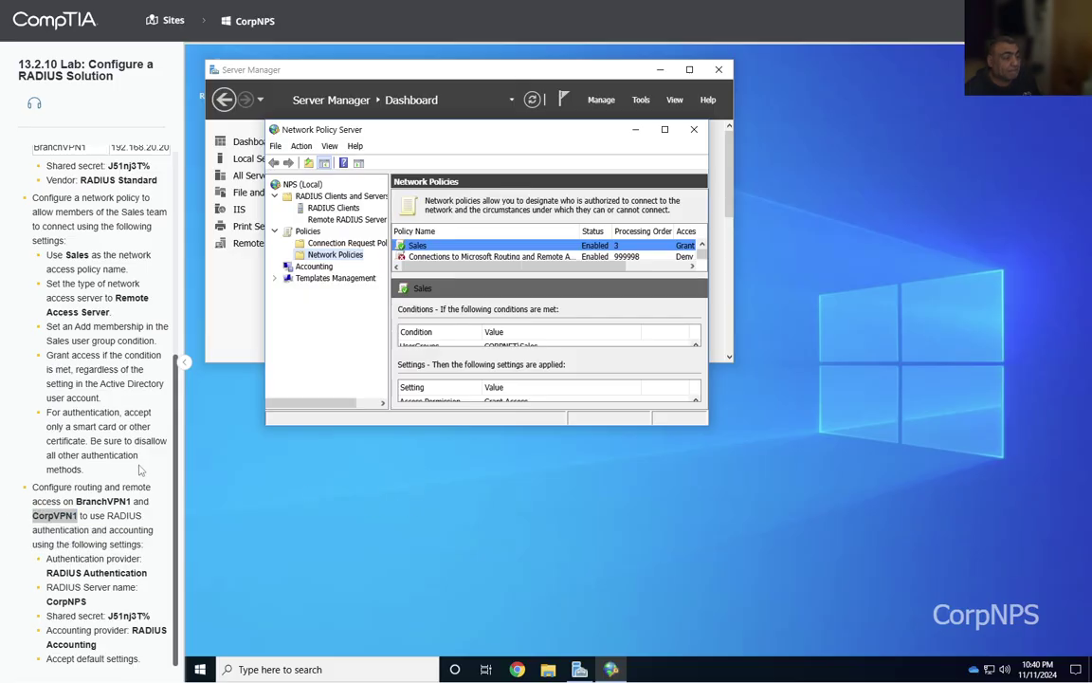
left_click(167, 21)
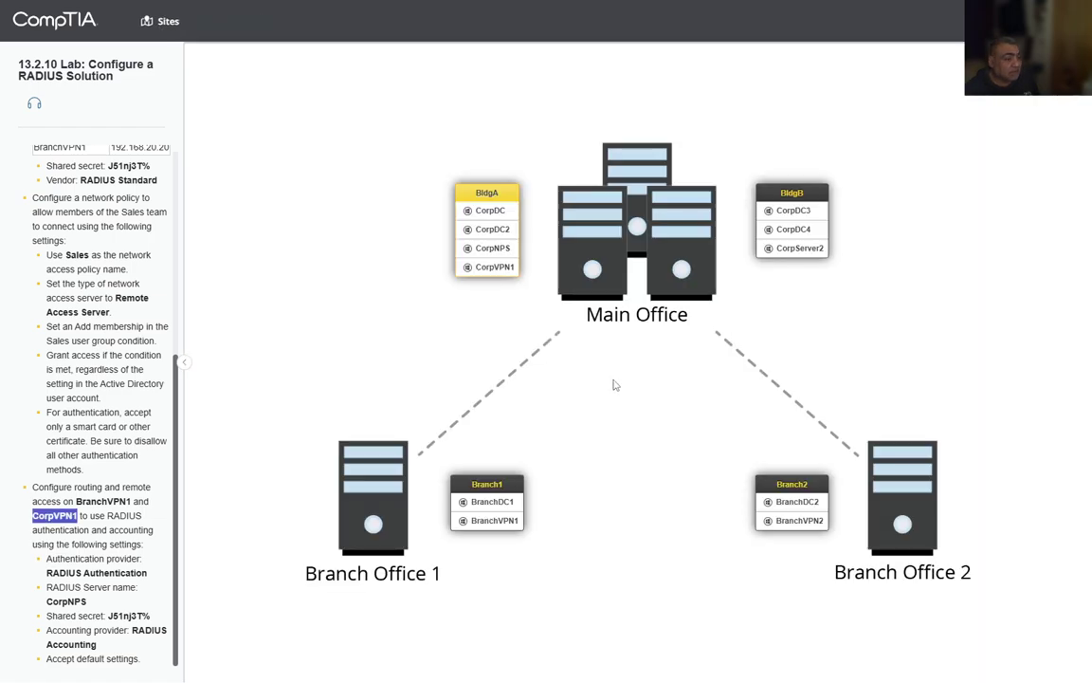
scroll(95, 389, "up", 3)
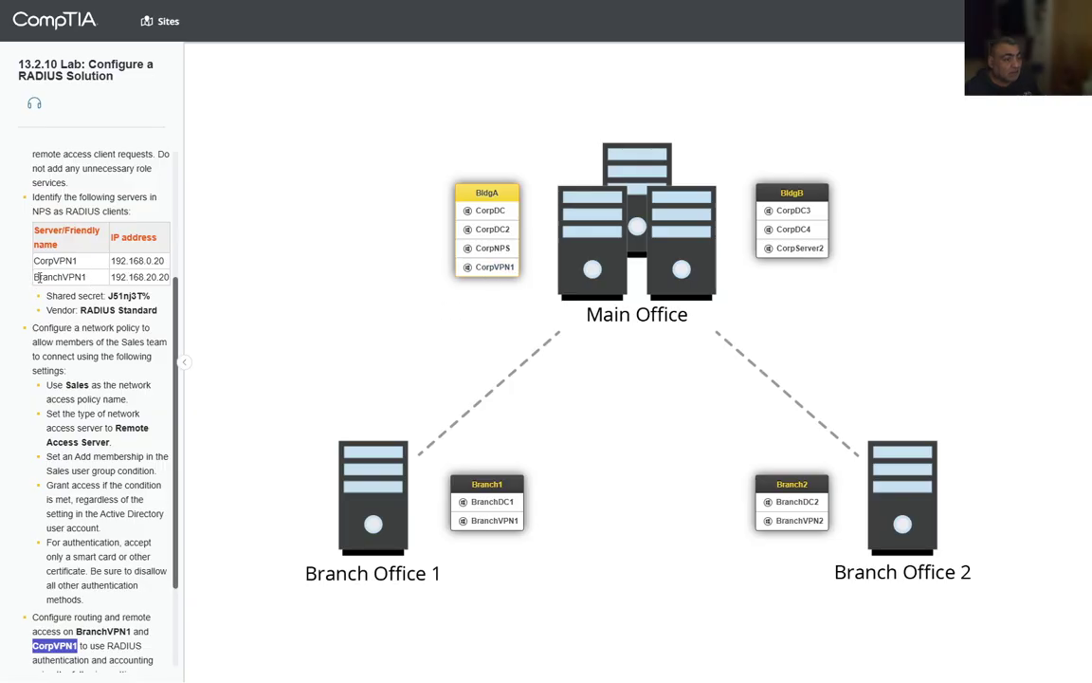
scroll(104, 501, "down", 3)
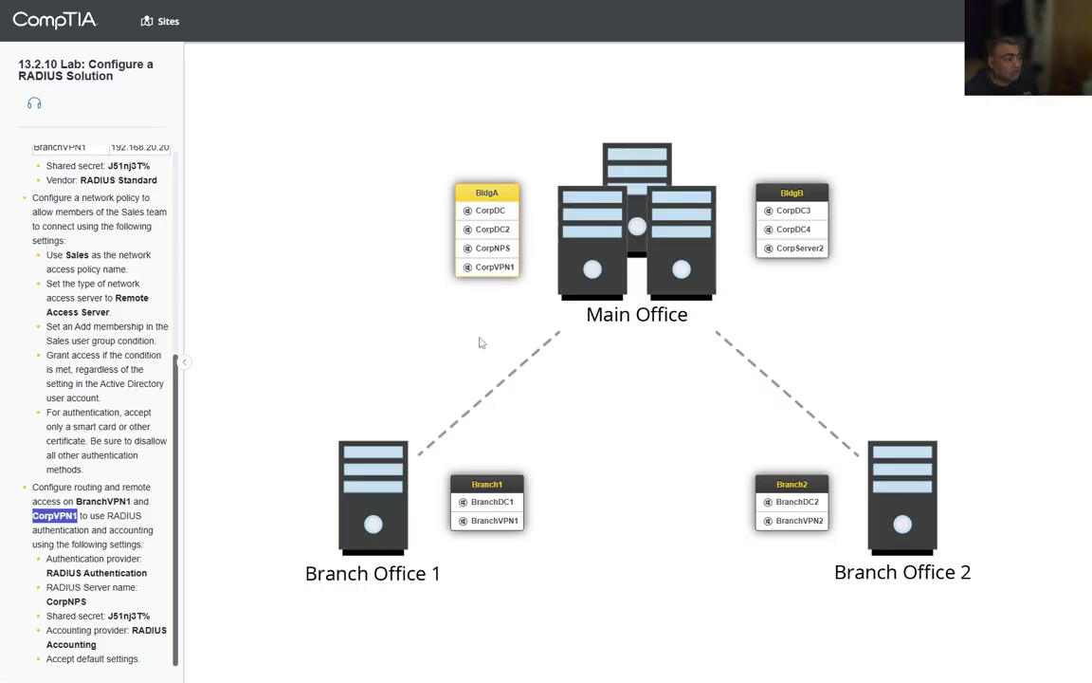
left_click(493, 520)
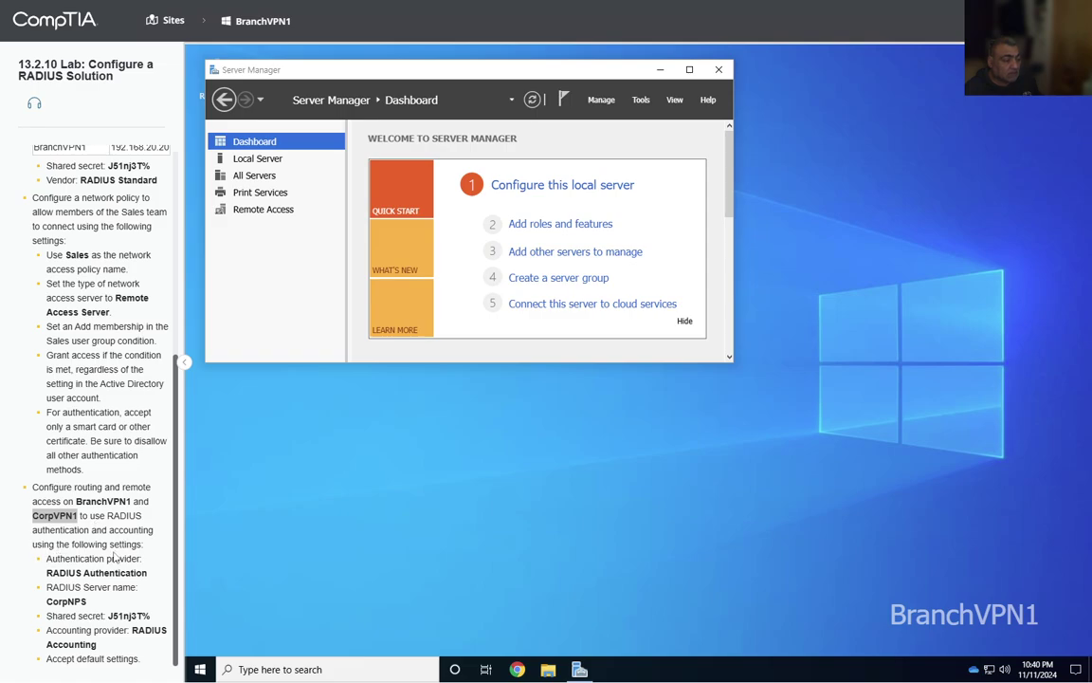
Step: Check the required authentication provider, then open Routing and Remote Access and the properties of the BranchVPN1 (local) server
left_click_drag(46, 558, 147, 573)
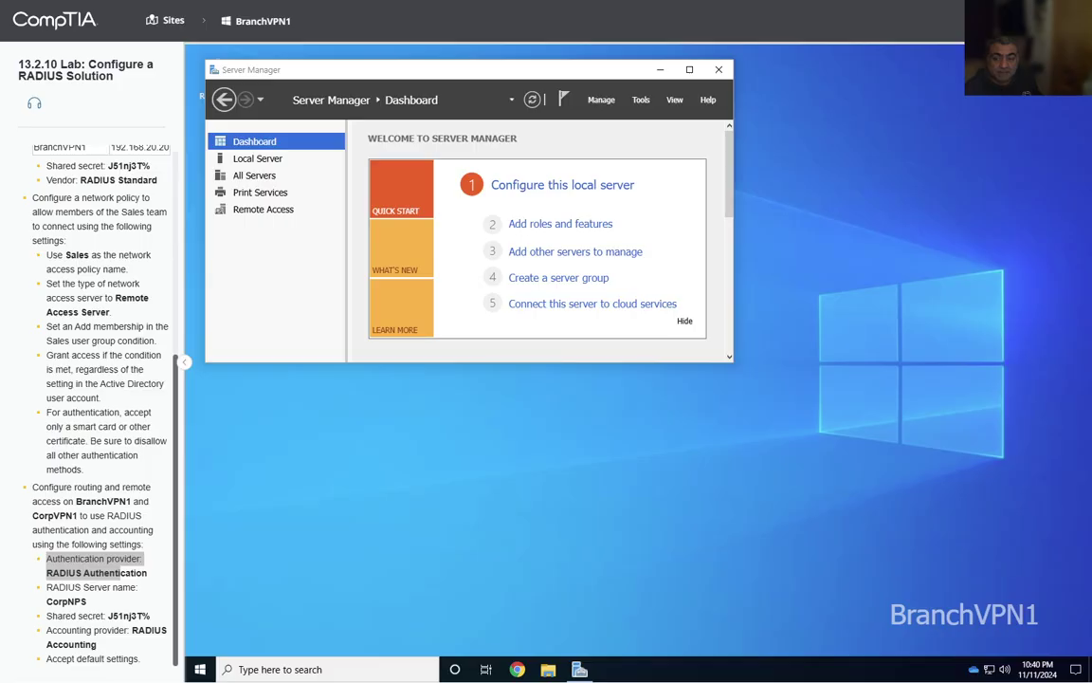
left_click(641, 101)
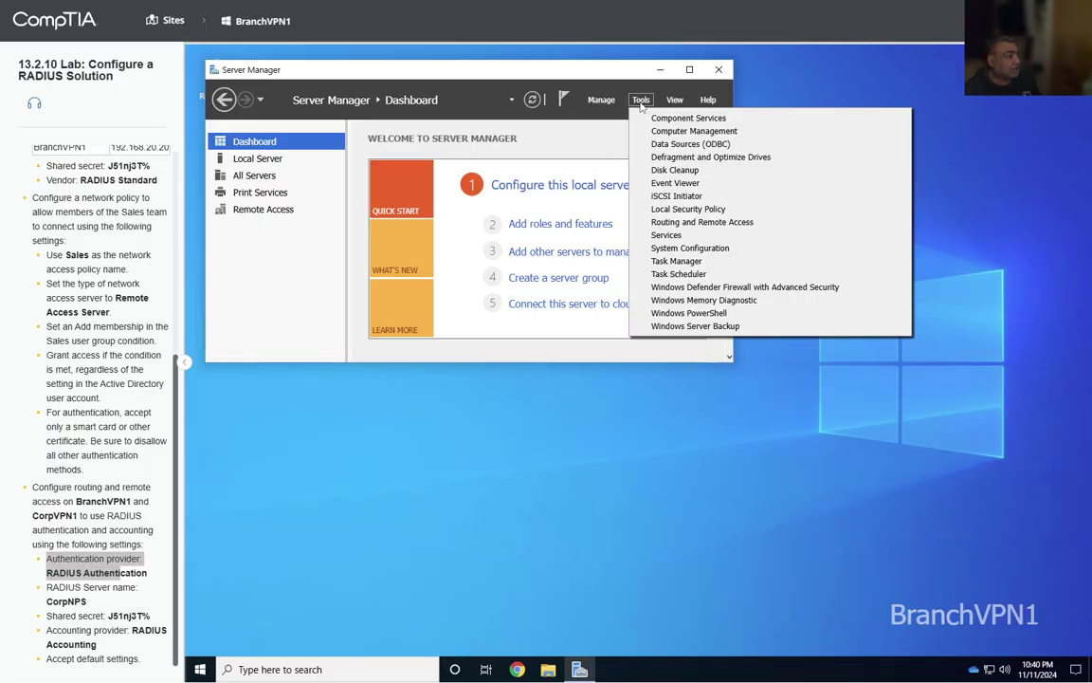
left_click(702, 222)
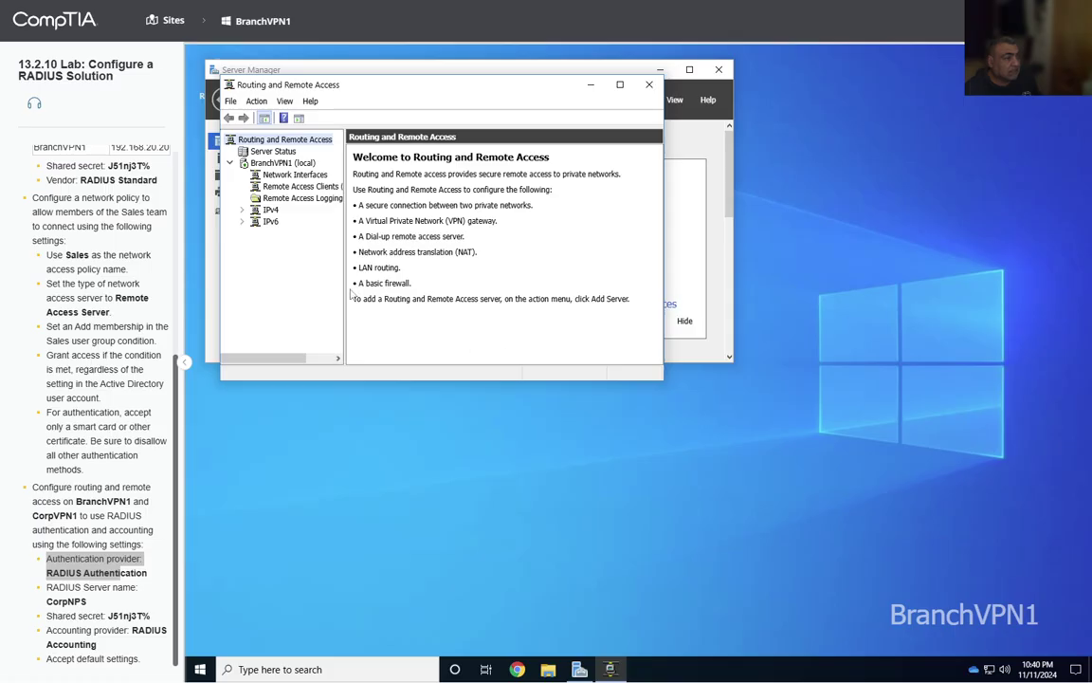
left_click(274, 166)
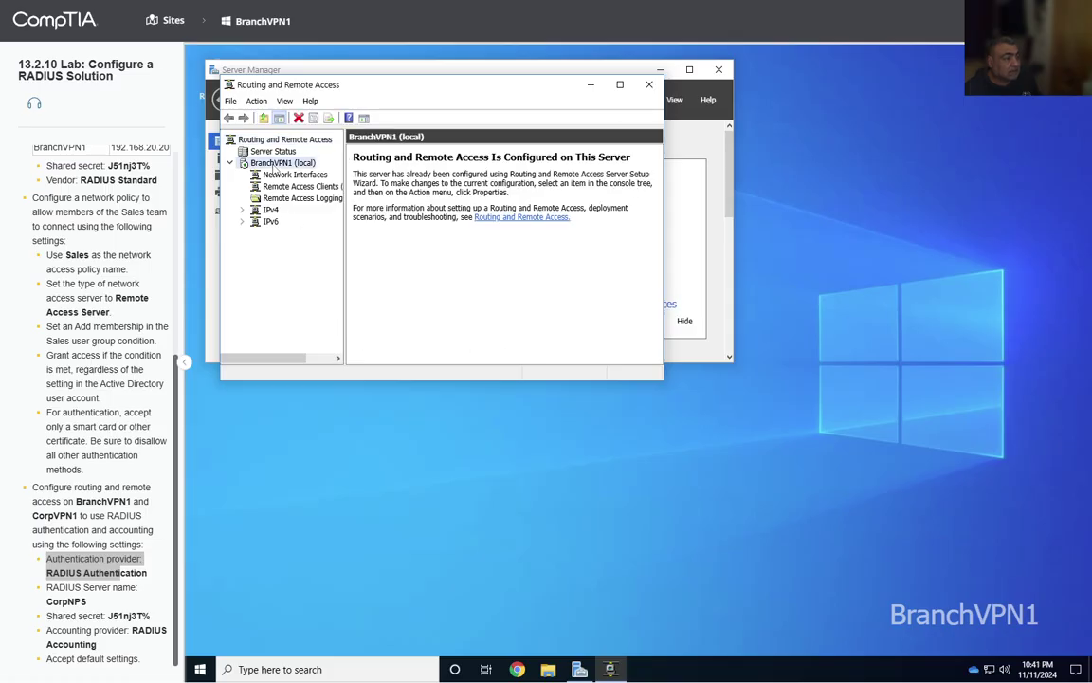
right_click(274, 168)
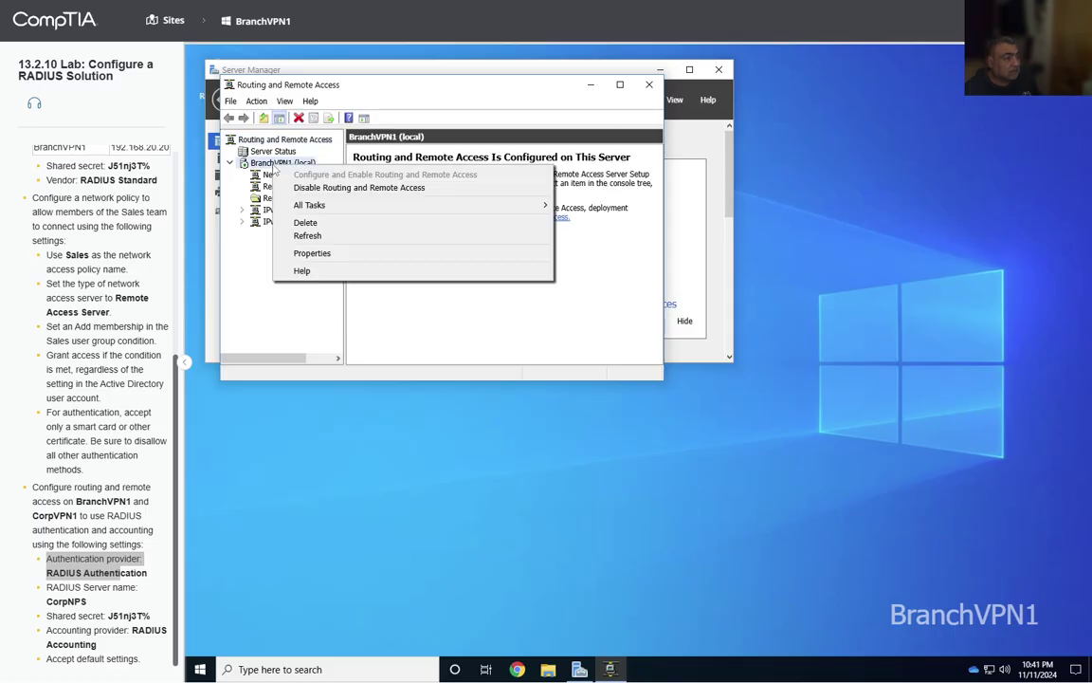
left_click(332, 254)
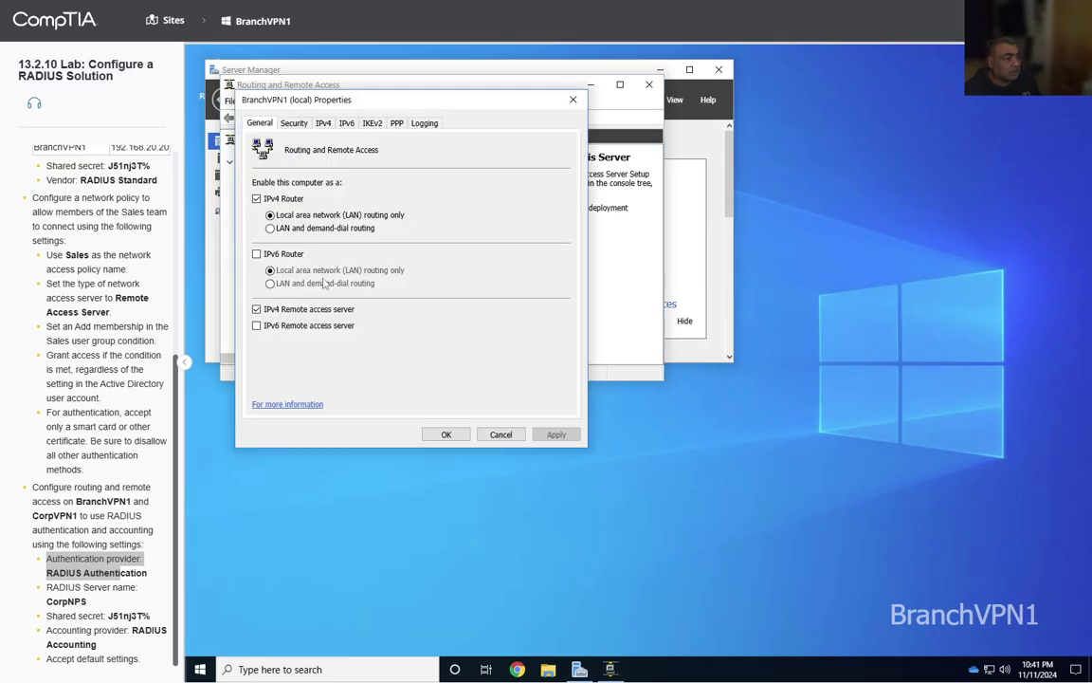
left_click_drag(394, 102, 579, 119)
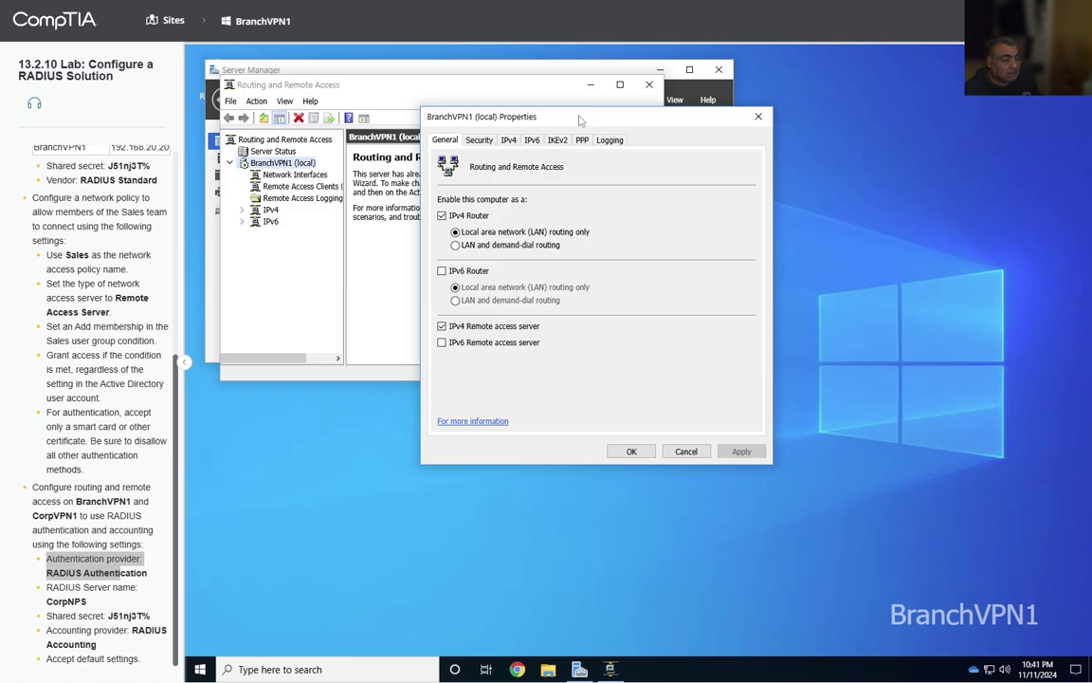
Step: Set the authentication provider of BranchVPN1 to RADIUS Authentication in its security properties
left_click(479, 140)
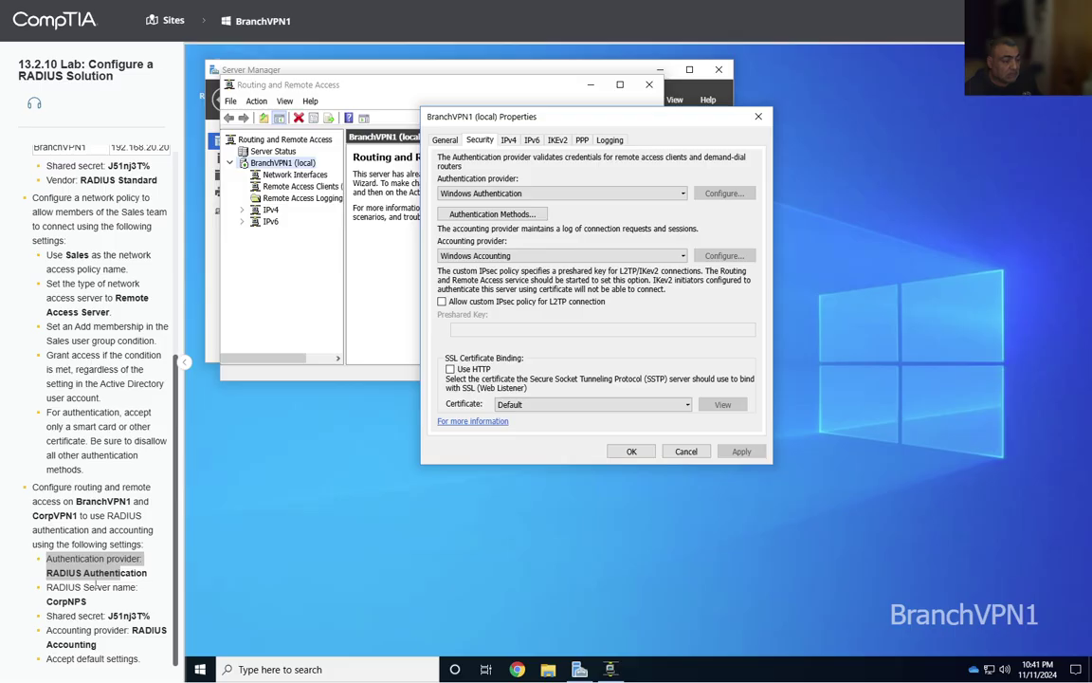
left_click(50, 574)
left_click_drag(49, 574, 147, 574)
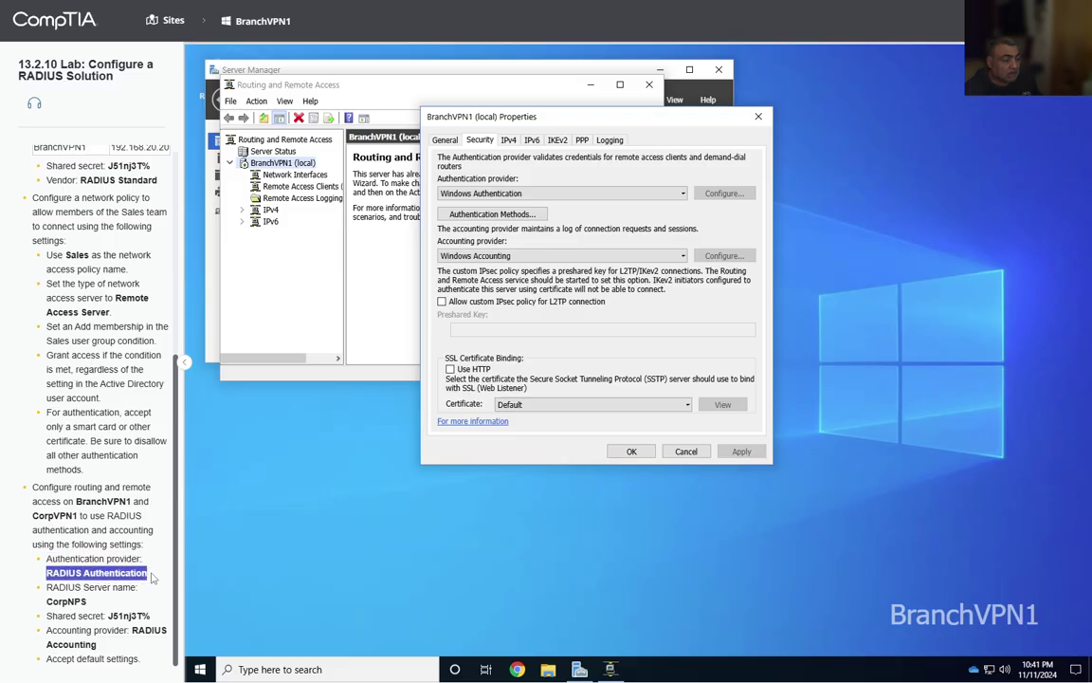
left_click(150, 558)
left_click(684, 193)
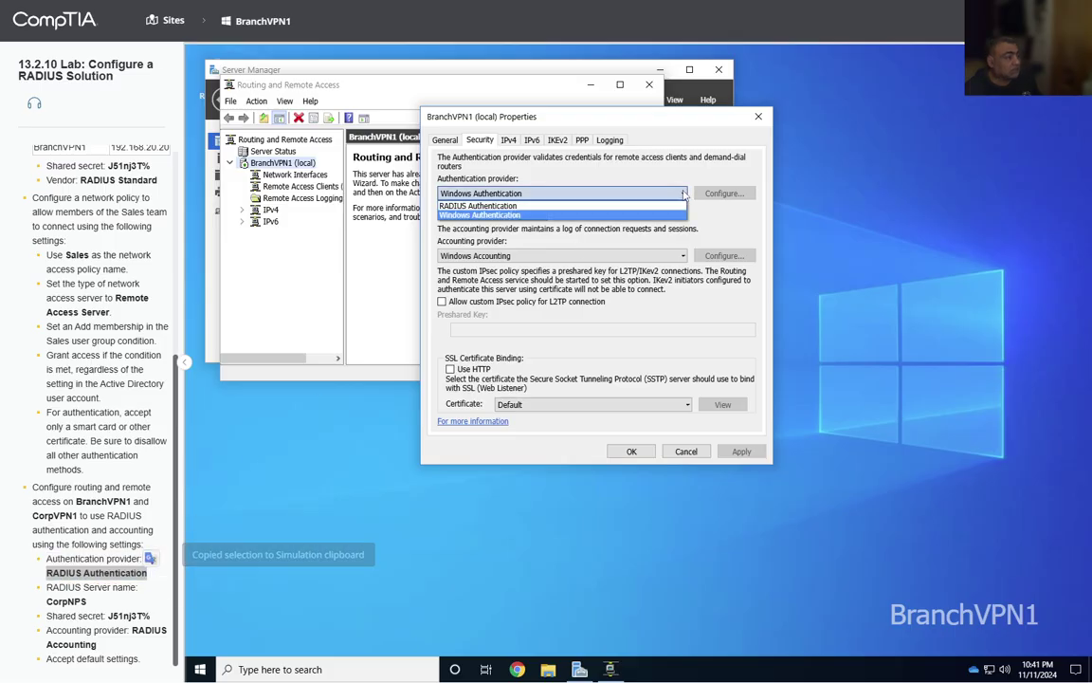
left_click(531, 205)
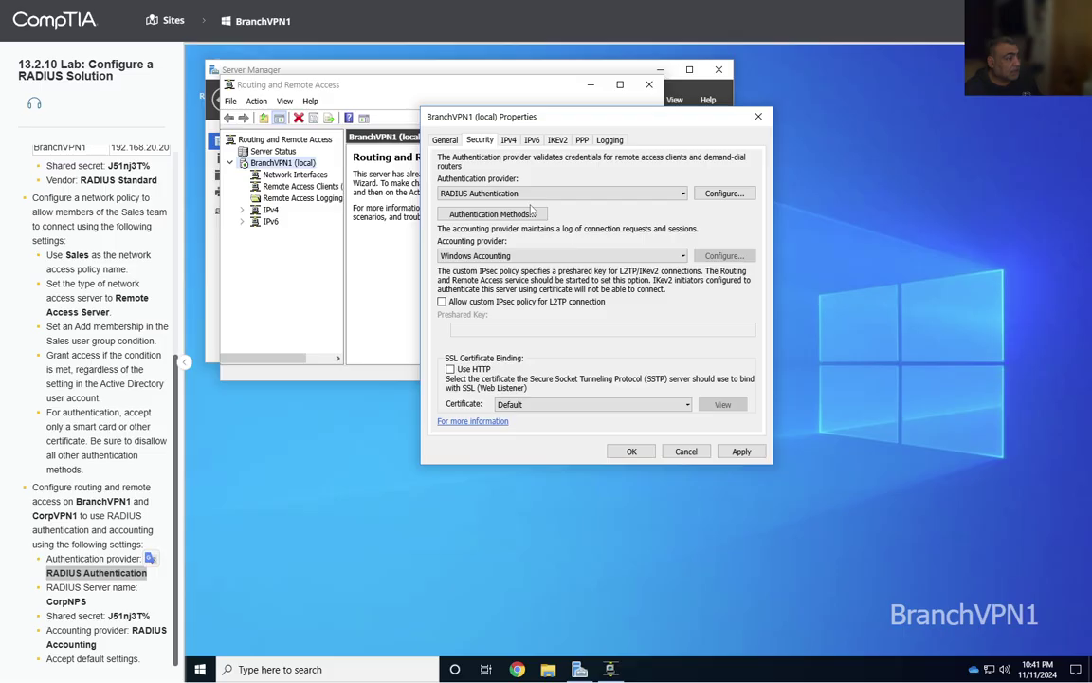
Step: Start adding a RADIUS authentication server for BranchVPN1 and enter CorpNPS as the server name
left_click(721, 194)
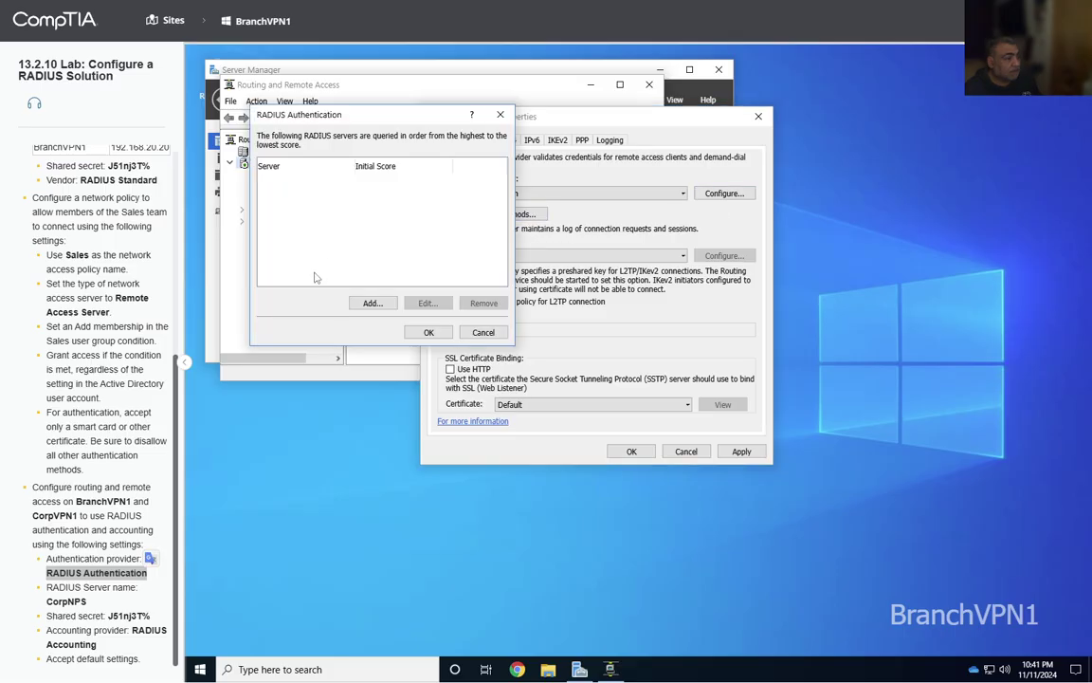
left_click(370, 304)
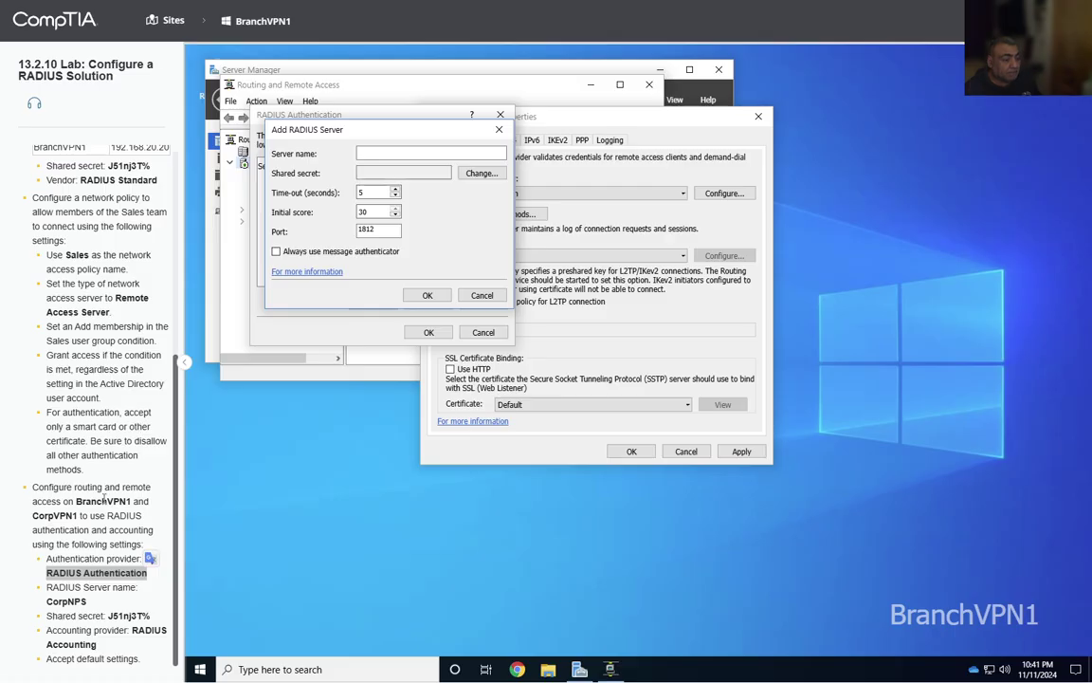
left_click_drag(88, 601, 45, 601)
left_click(44, 588)
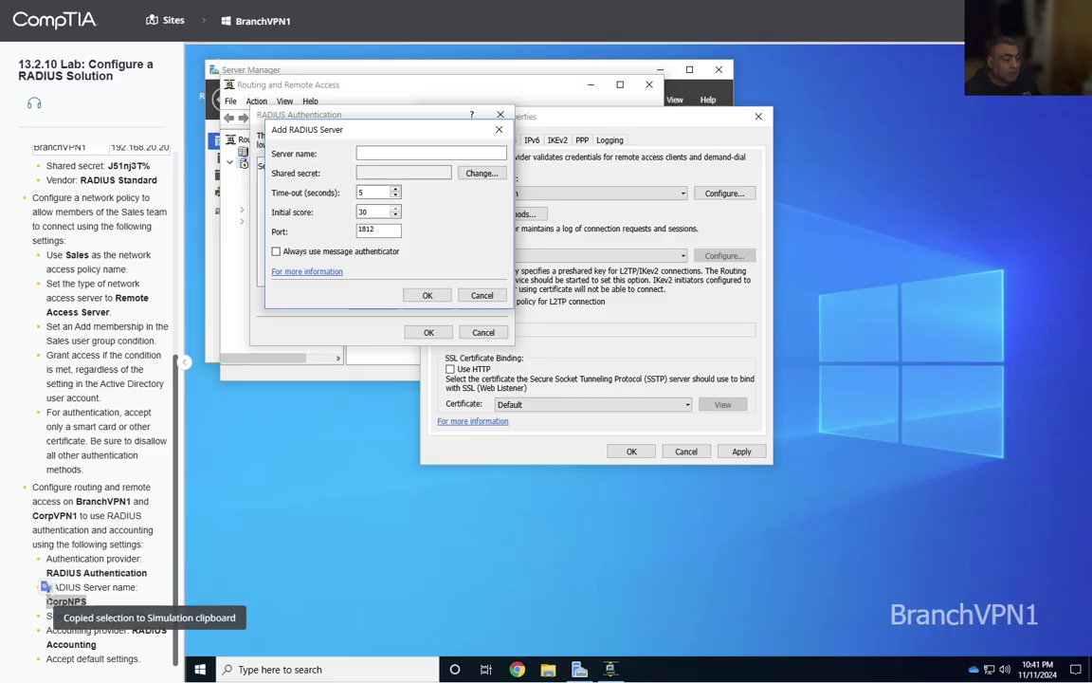
left_click(387, 155)
key("ctrl+v")
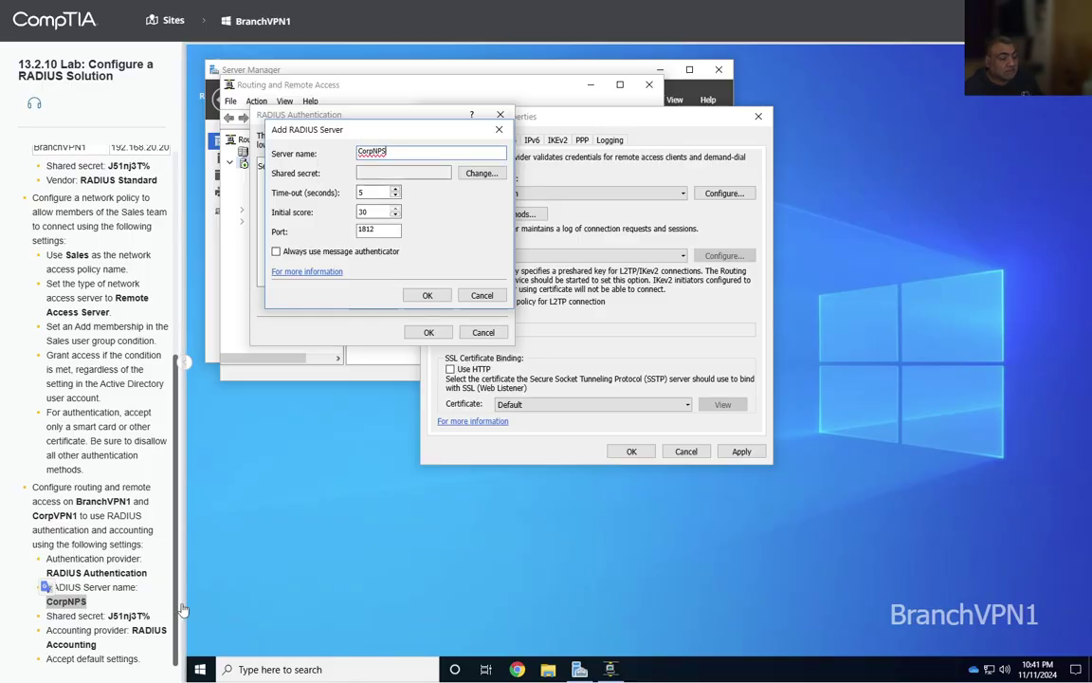
Step: Enter and confirm the lab's shared secret for CorpNPS, then accept the RADIUS authentication server with its default settings
left_click_drag(151, 616, 106, 617)
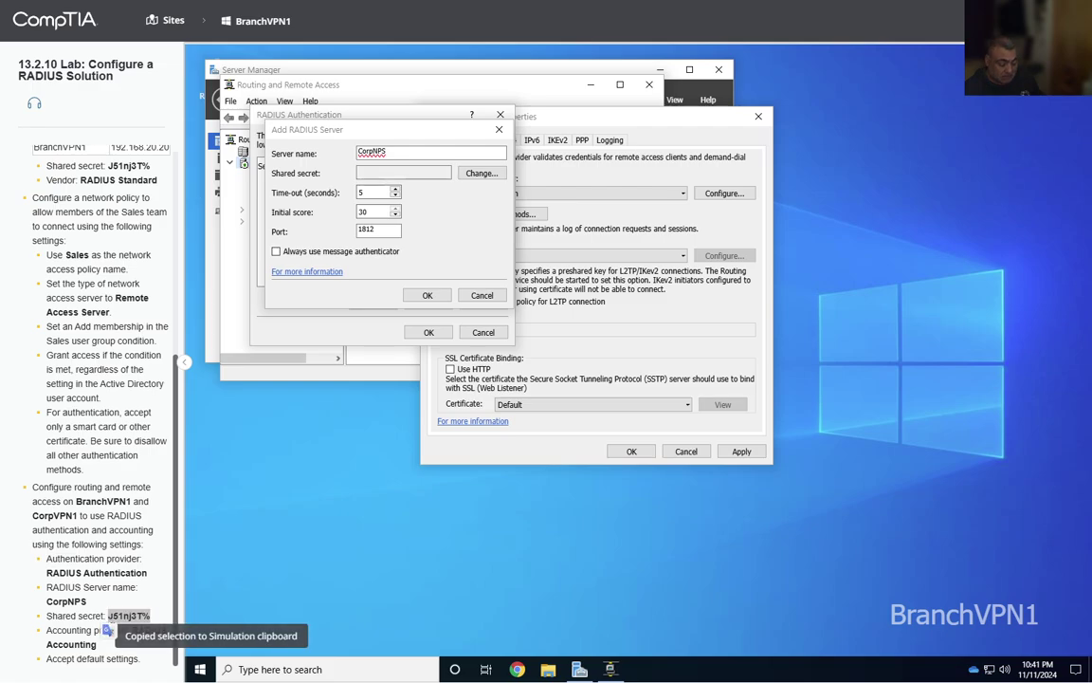
left_click(481, 174)
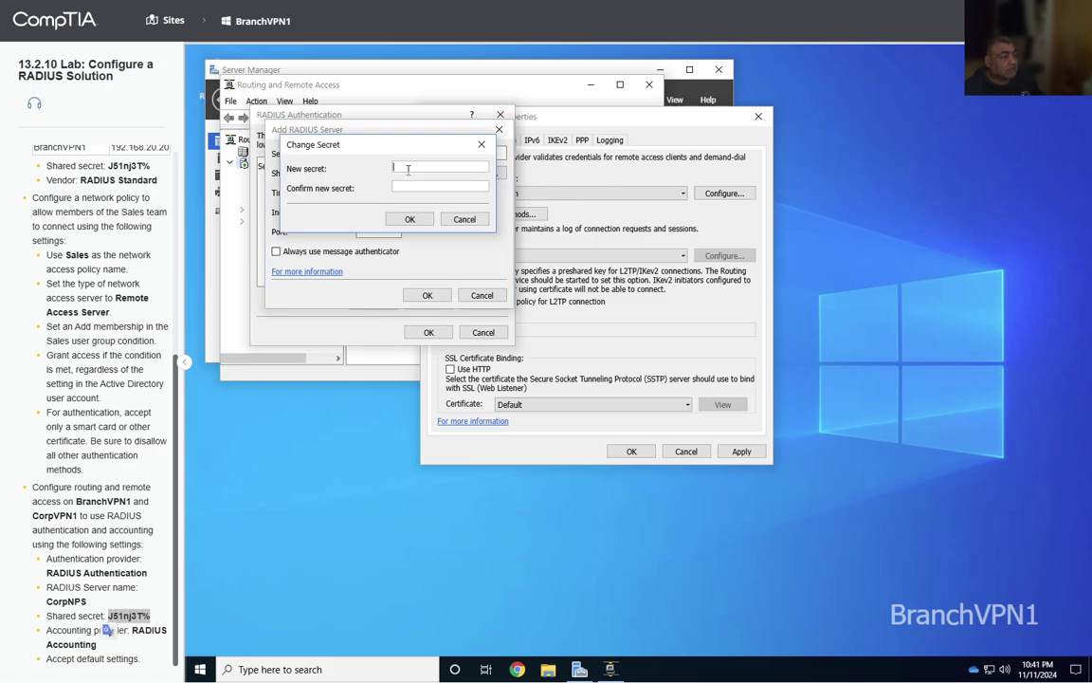
left_click(408, 169)
key("ctrl+v")
key("ctrl+v")
left_click(409, 219)
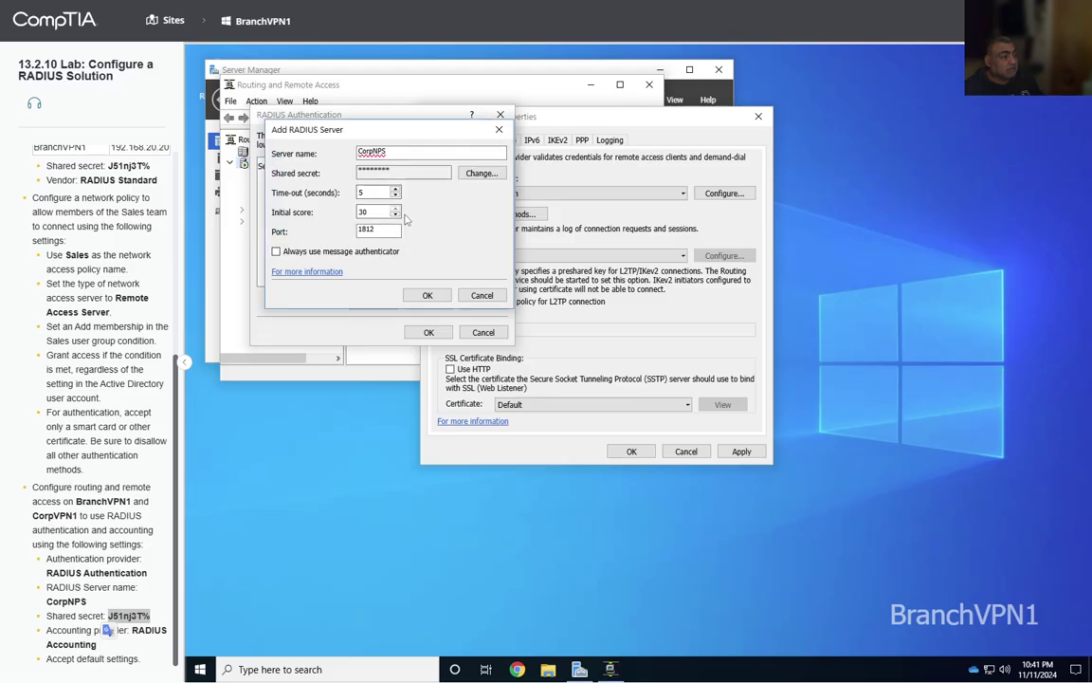
left_click(427, 296)
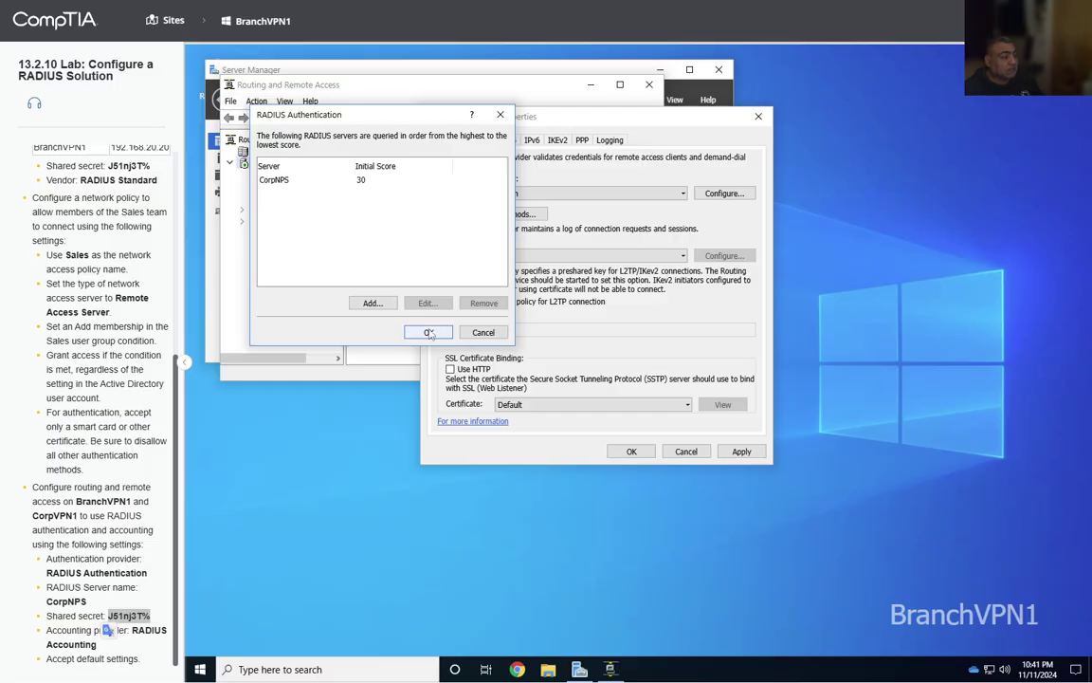
left_click(427, 333)
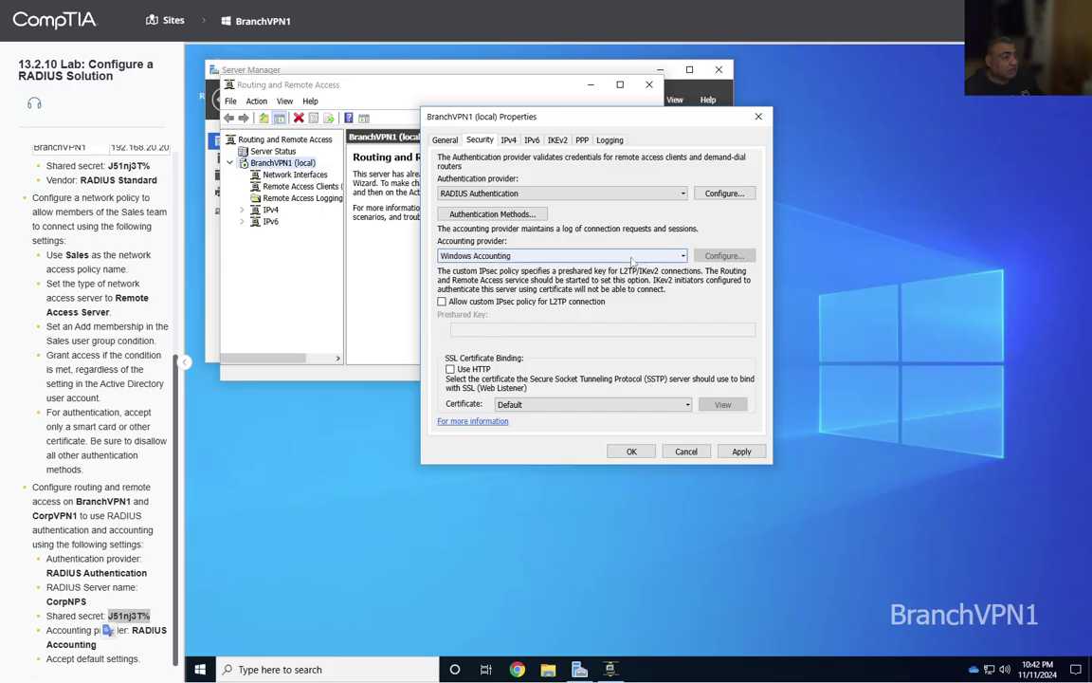
Step: Look up the required accounting provider in the lab instructions and set BranchVPN1's accounting provider to RADIUS Accounting
left_click(73, 643)
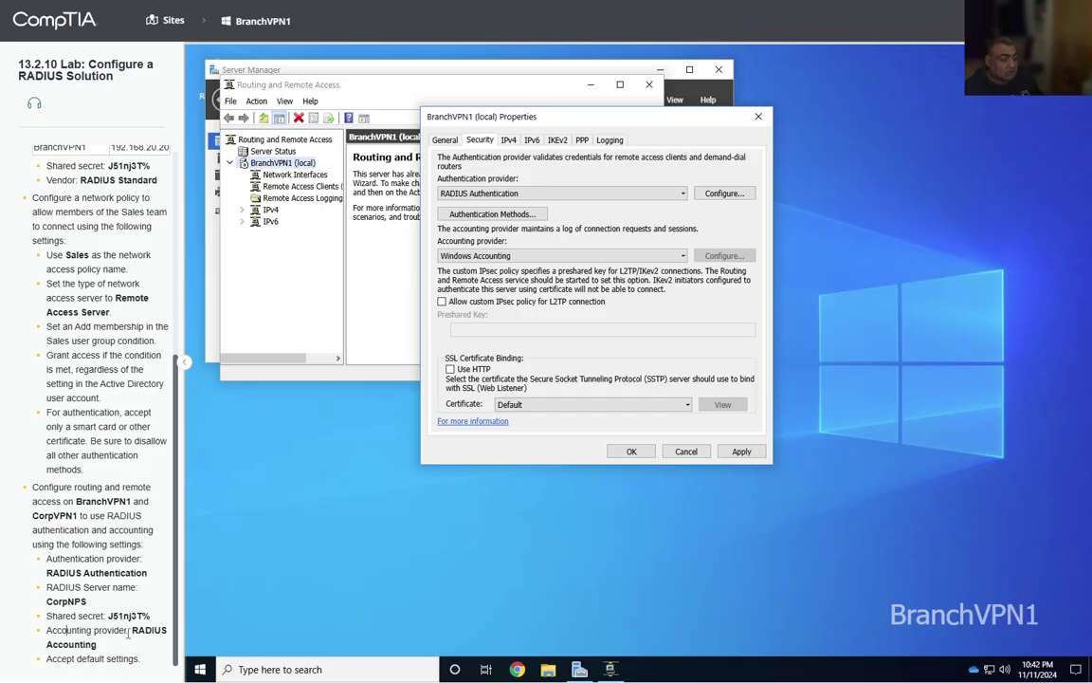
left_click_drag(131, 629, 96, 645)
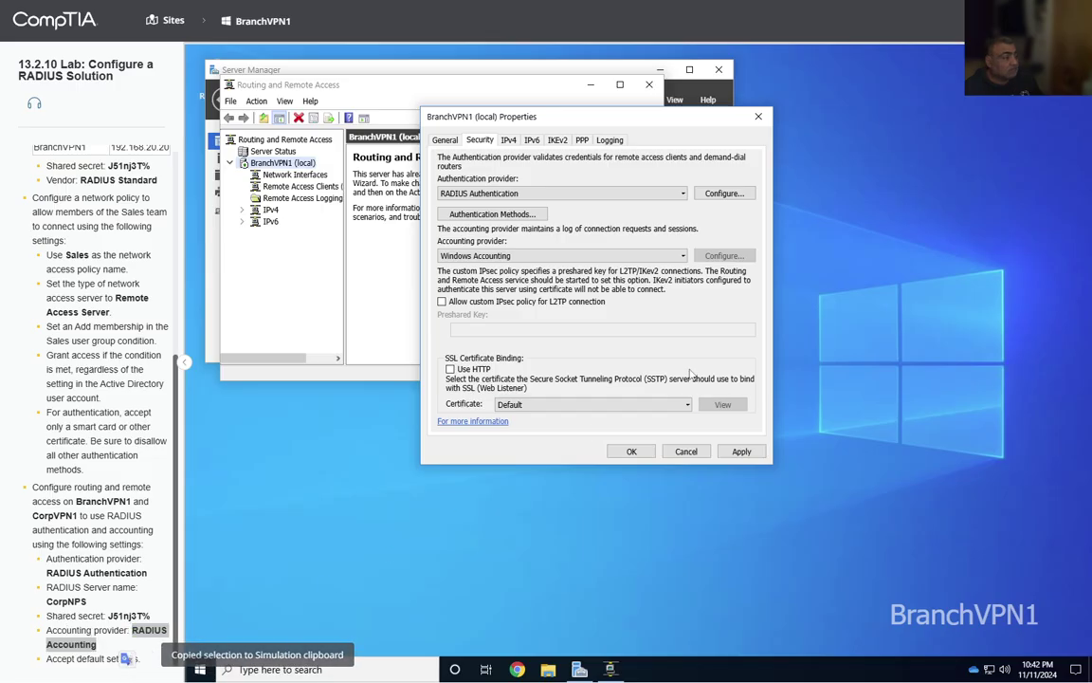
left_click(535, 256)
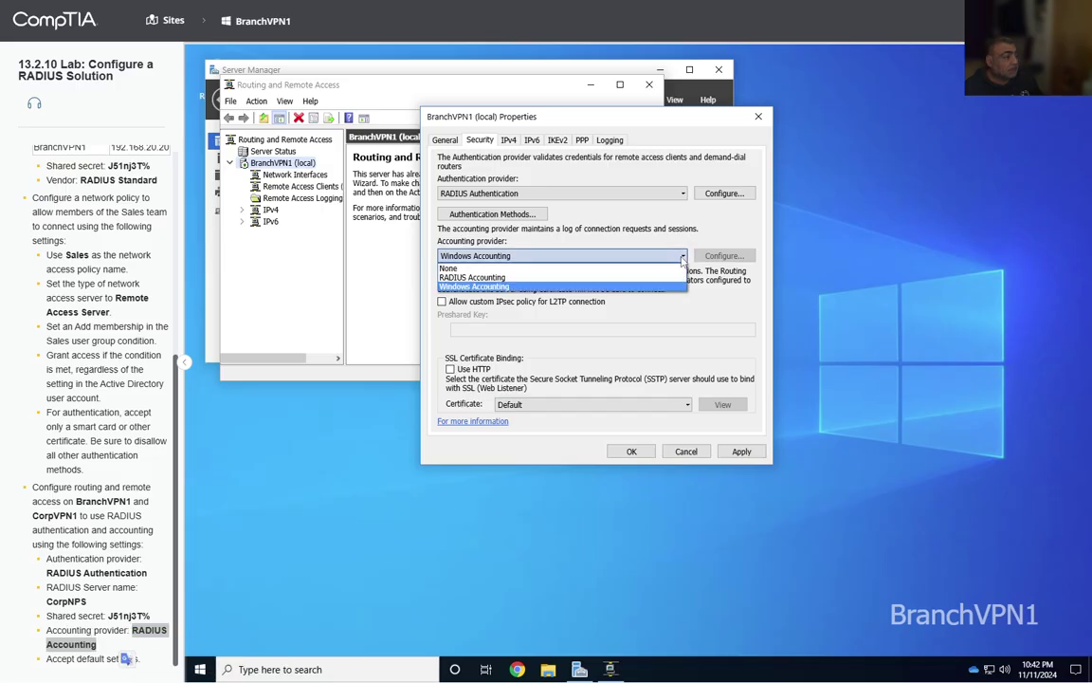
left_click(537, 278)
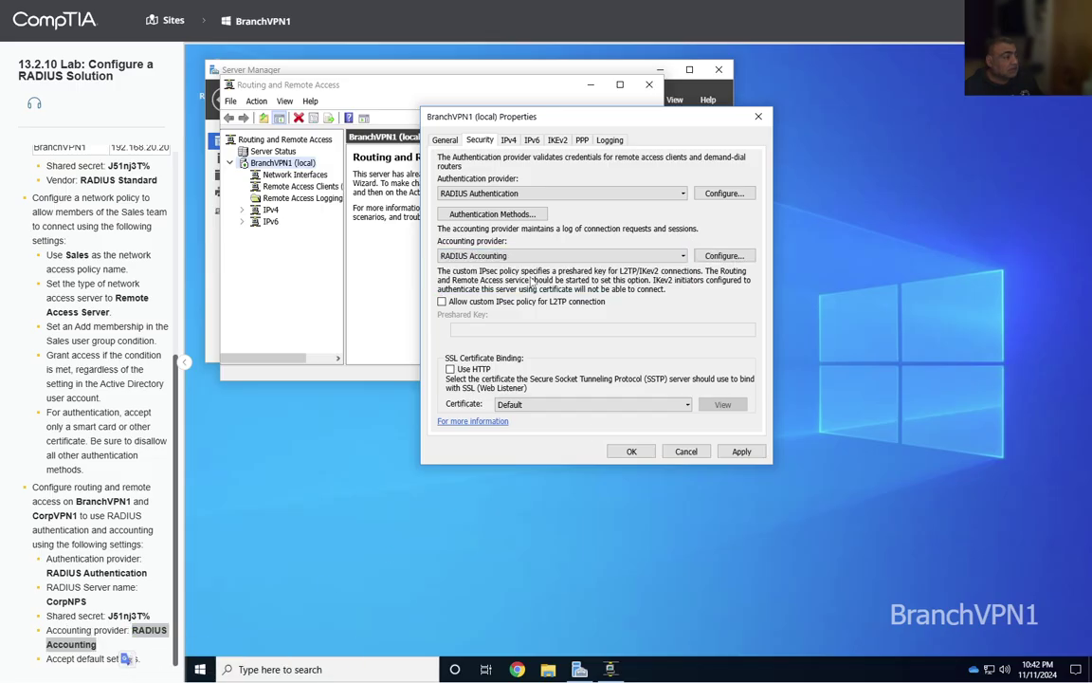
Step: Start adding a RADIUS accounting server for BranchVPN1 and enter CorpNPS as the server name
left_click(721, 258)
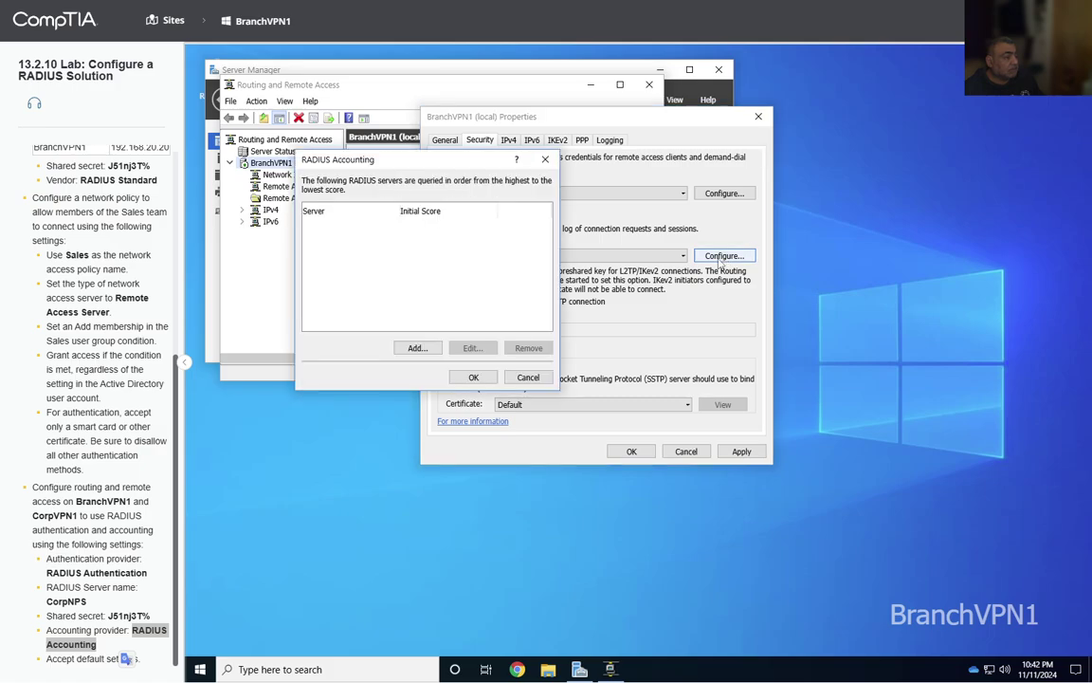
left_click(418, 348)
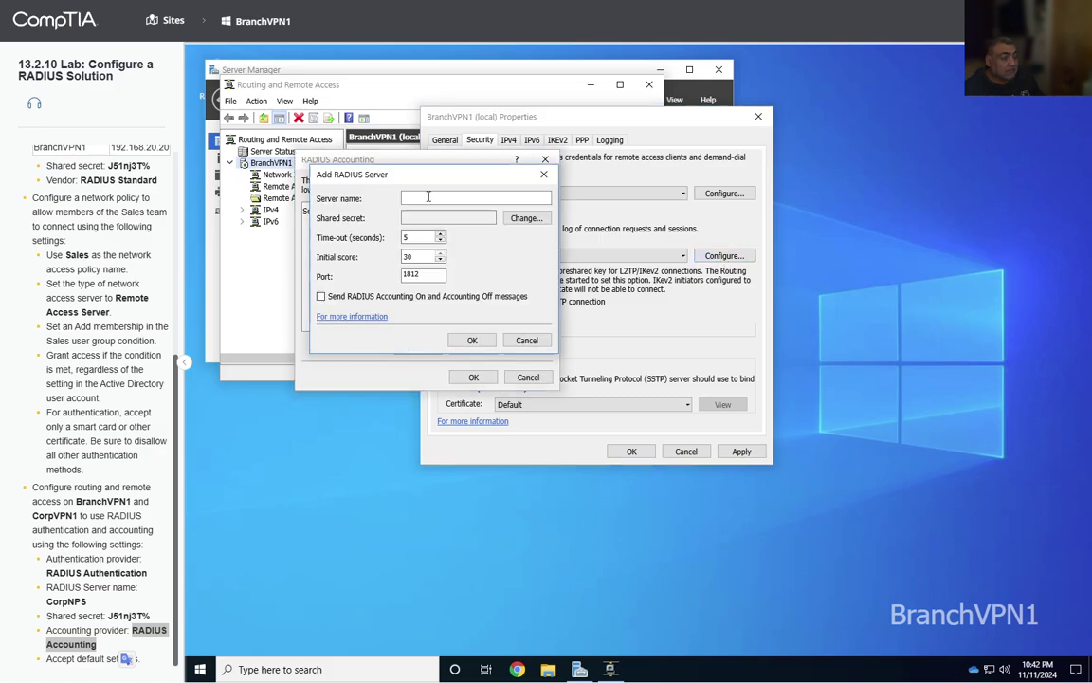
double_click(67, 601)
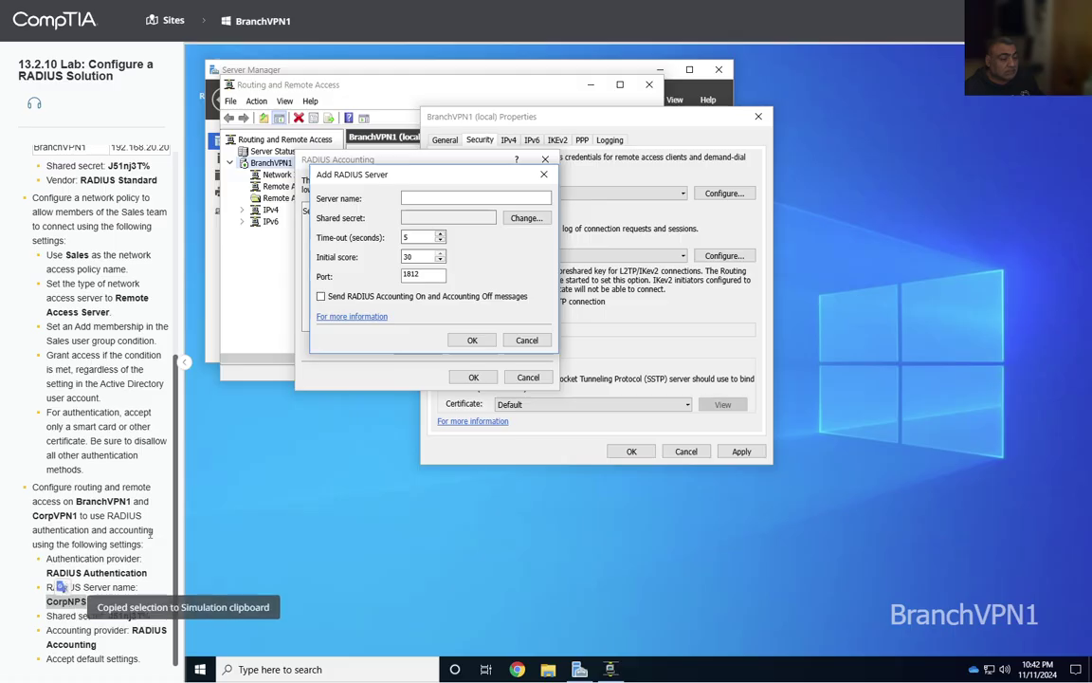
left_click(435, 196)
key("ctrl+v")
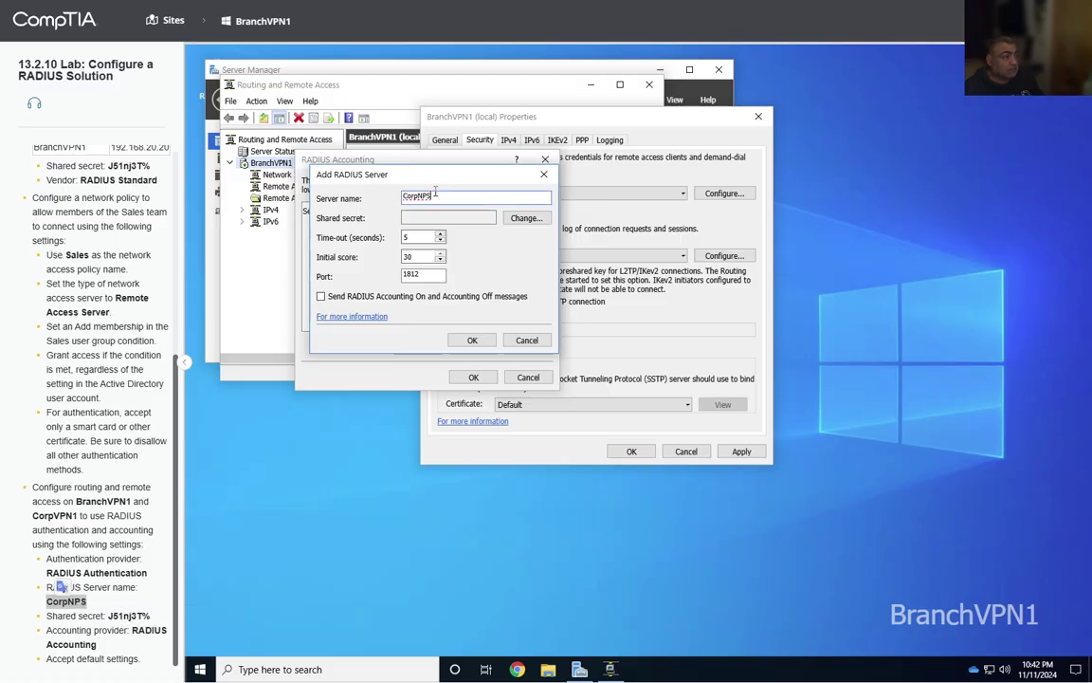
Step: Enter and confirm the shared secret for the CorpNPS accounting server, then accept the server with its default settings
left_click(526, 218)
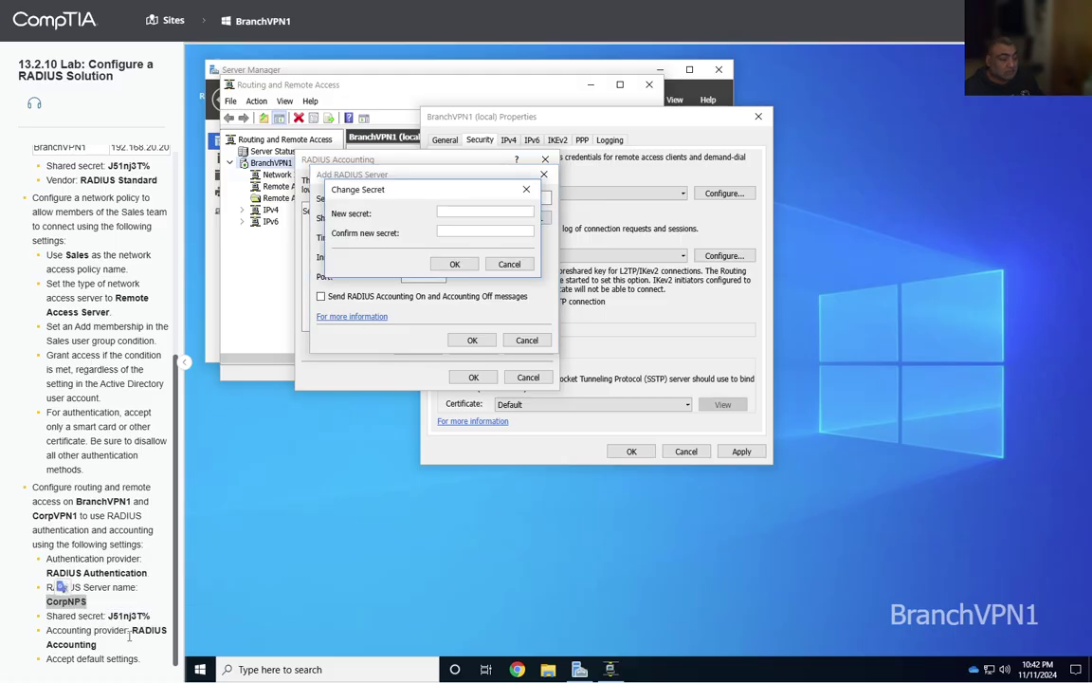
left_click_drag(150, 617, 111, 616)
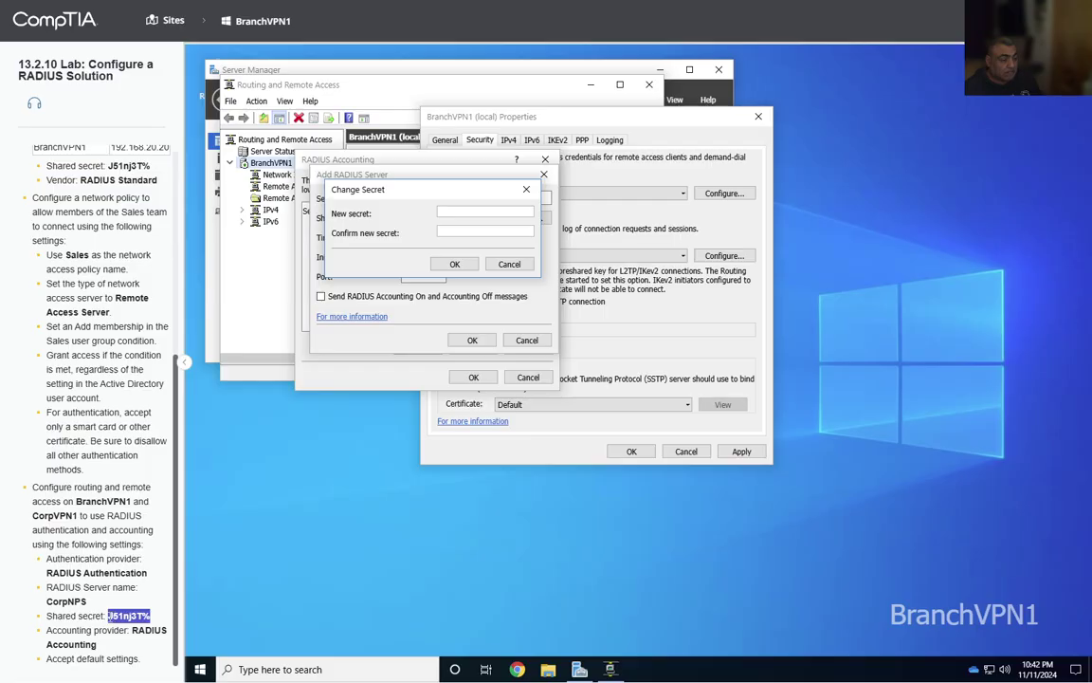
key("ctrl+c")
left_click(461, 211)
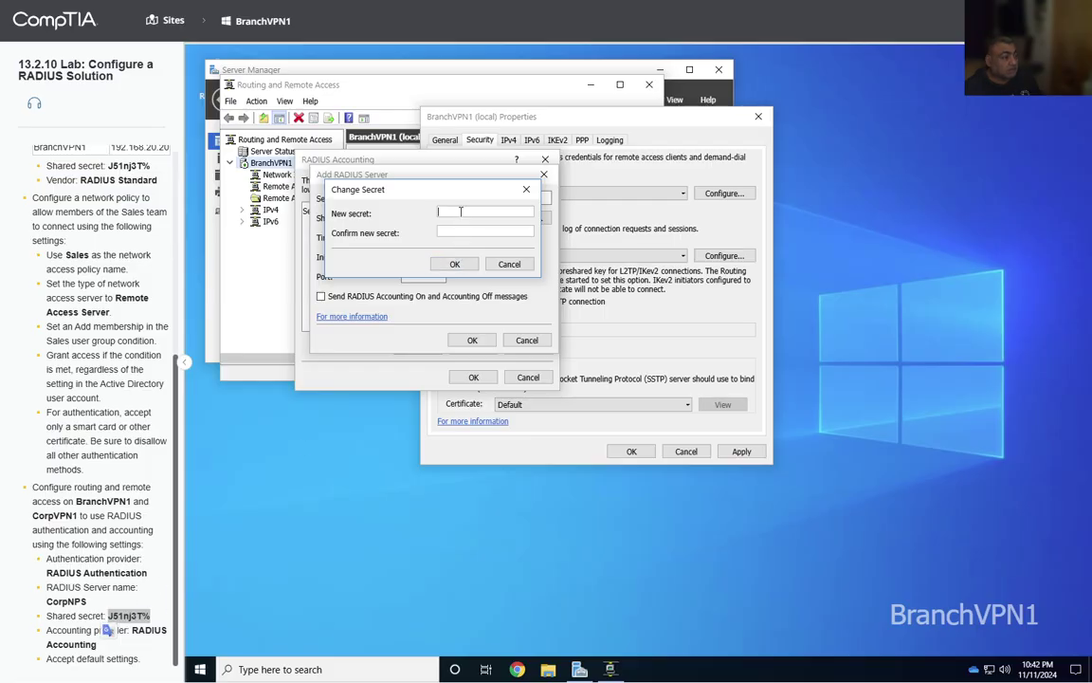
key("ctrl+v")
key("Return")
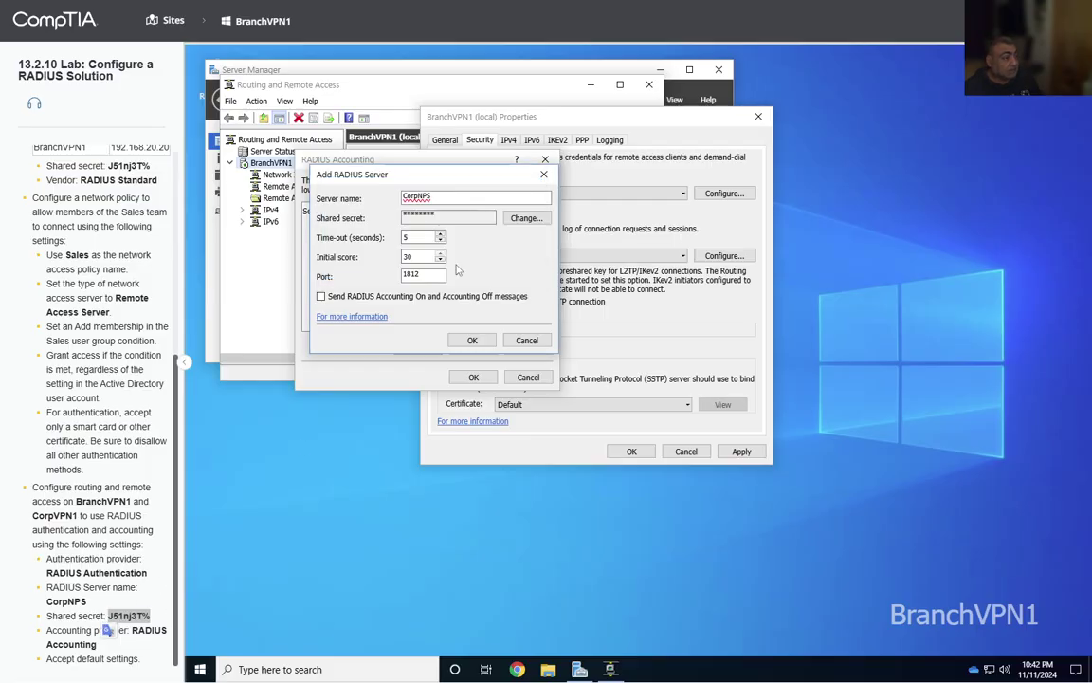
left_click(472, 340)
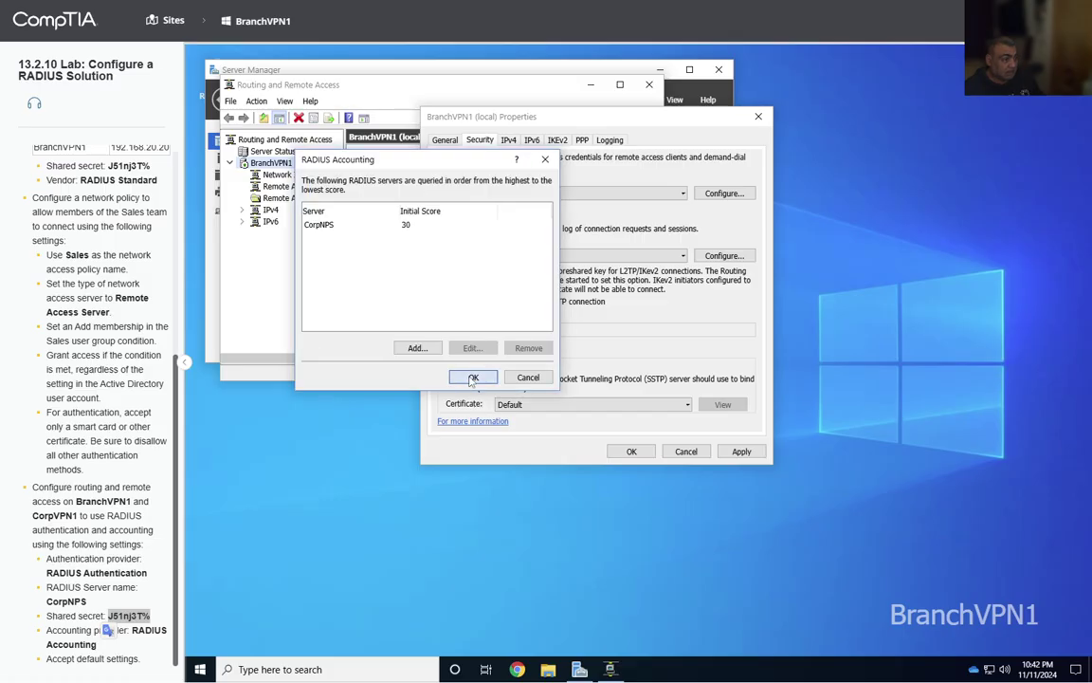
left_click(473, 378)
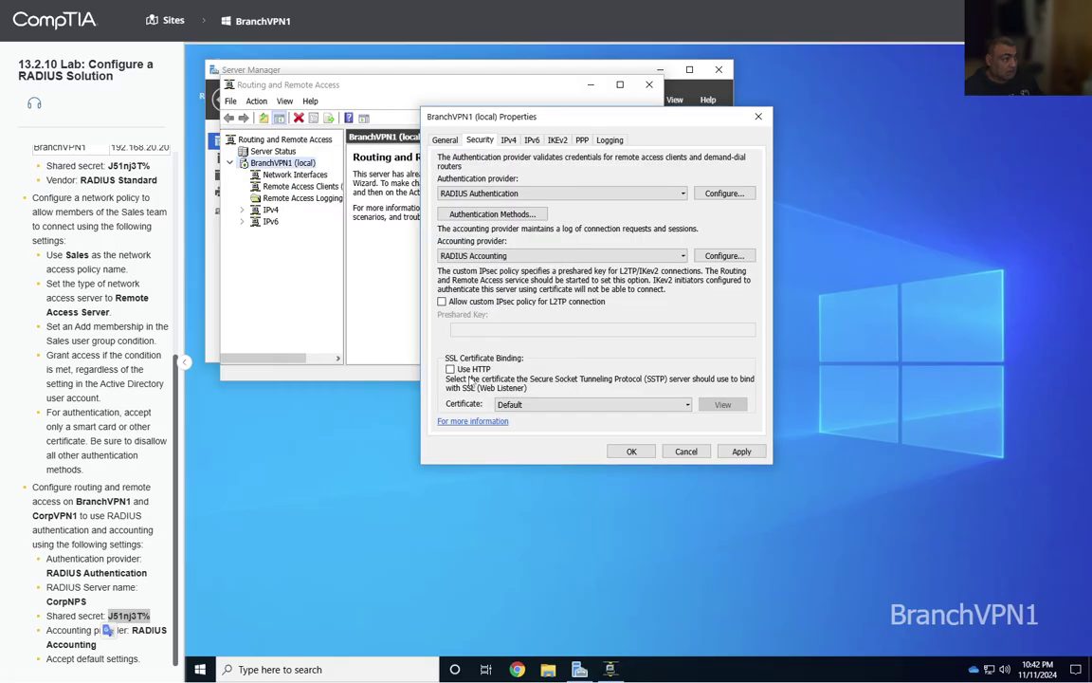
left_click(616, 256)
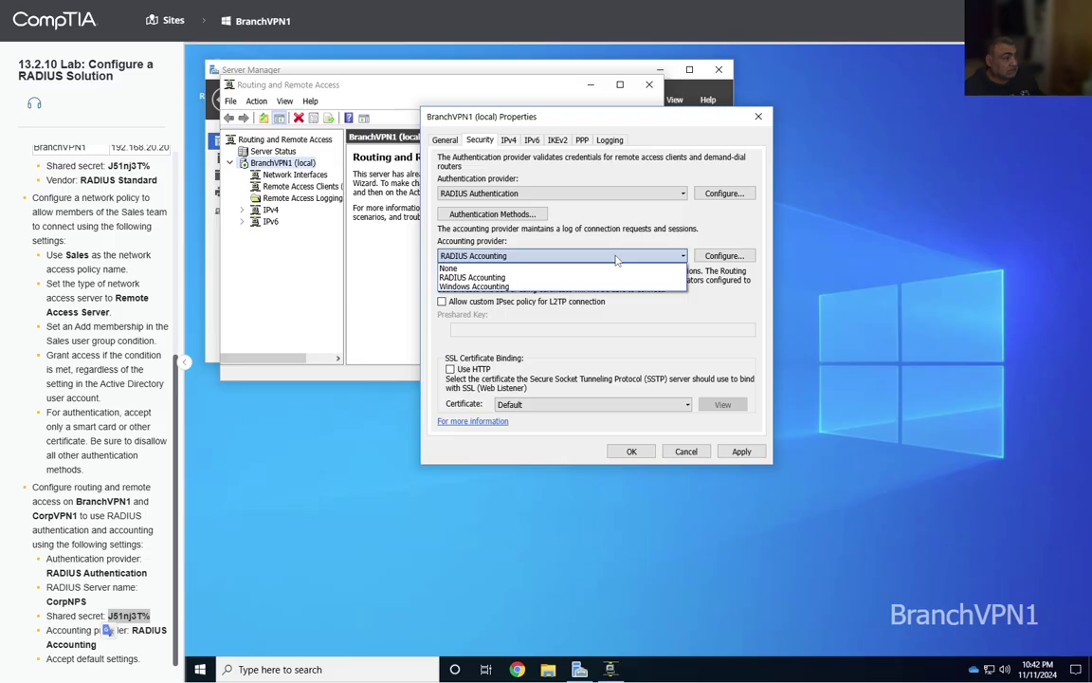
left_click(505, 278)
left_click(724, 256)
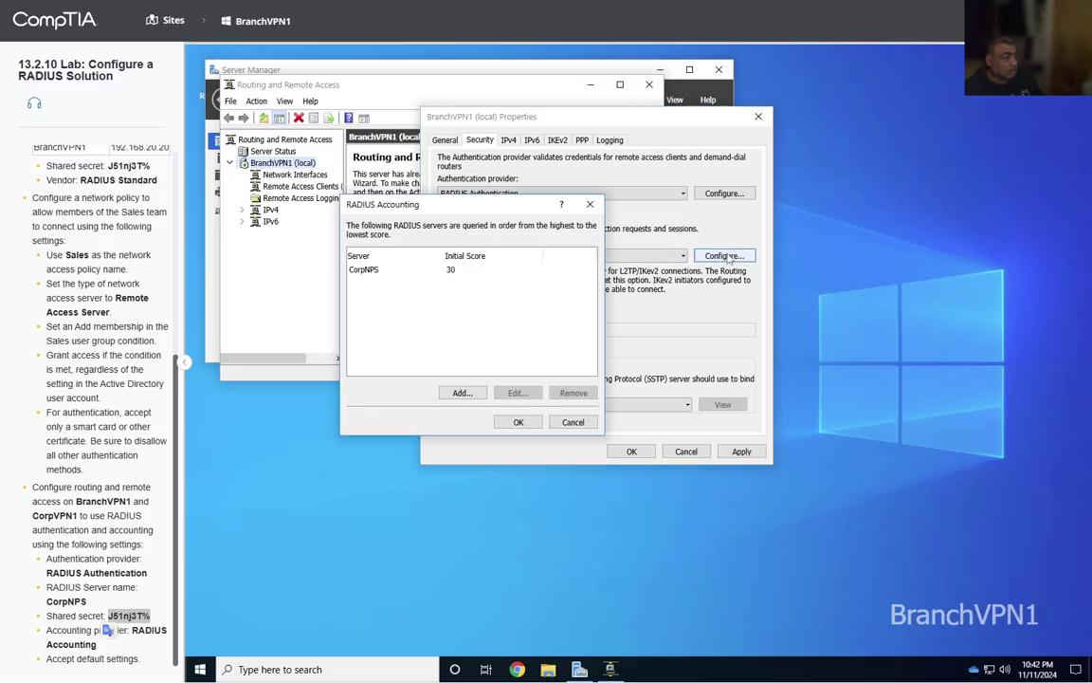
left_click(461, 392)
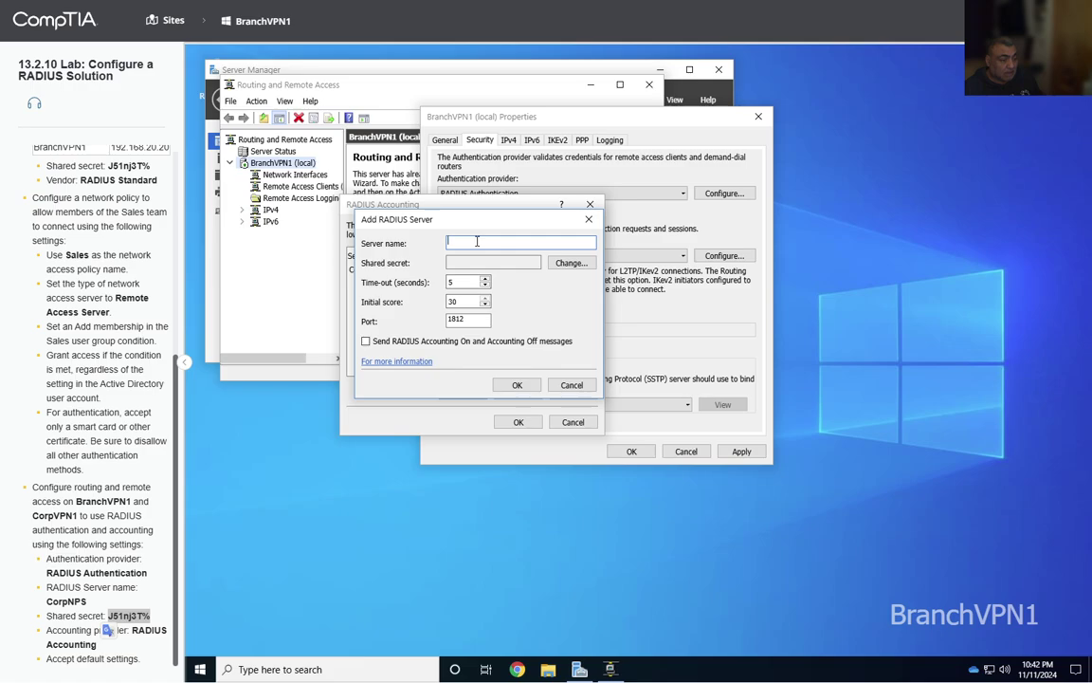
type("CorpNPS")
left_click(517, 384)
left_click(572, 422)
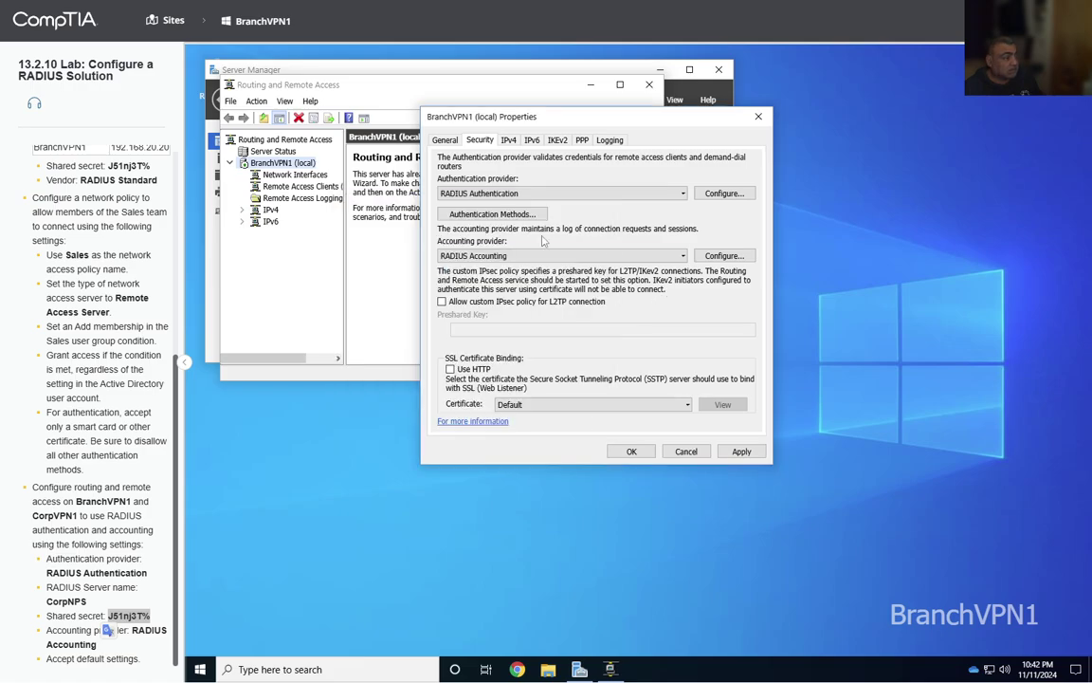
Step: Save the BranchVPN1 properties and return to the Sites overview, checking the lab's RADIUS client list for CorpVPN1
left_click(631, 451)
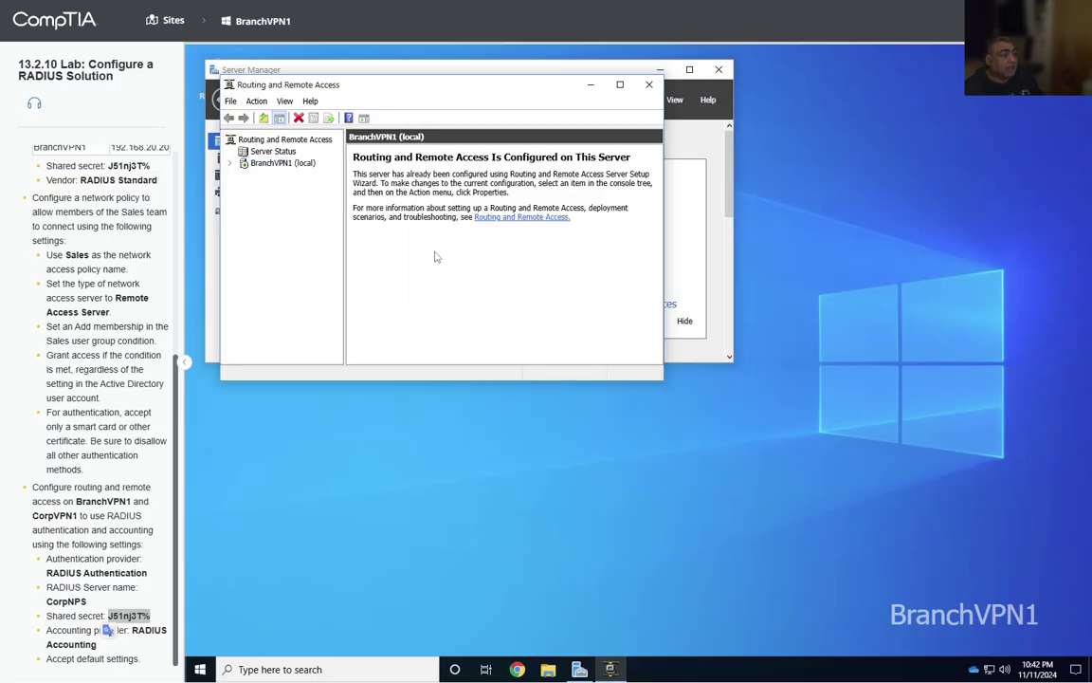
left_click(161, 20)
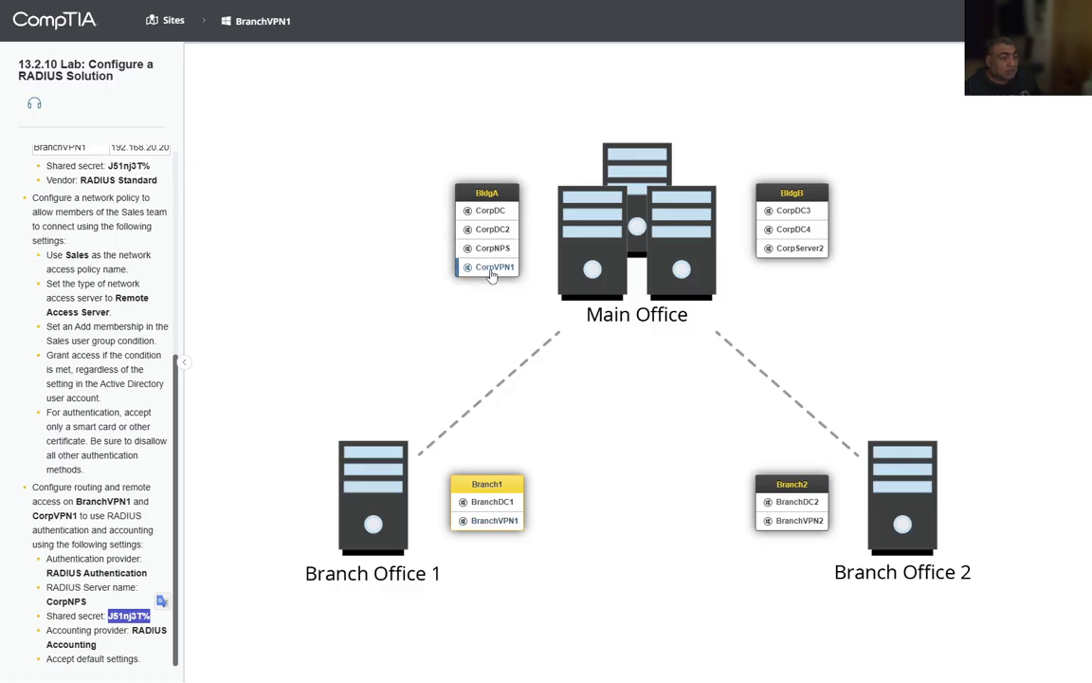
scroll(80, 417, "up", 5)
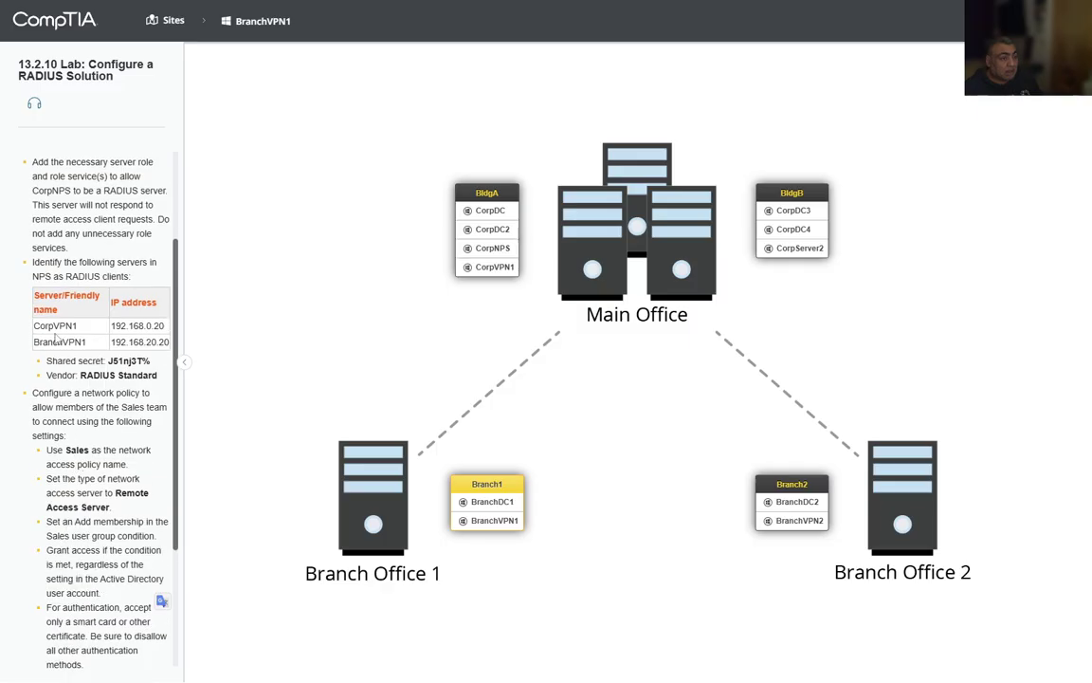
double_click(57, 326)
left_click(34, 341)
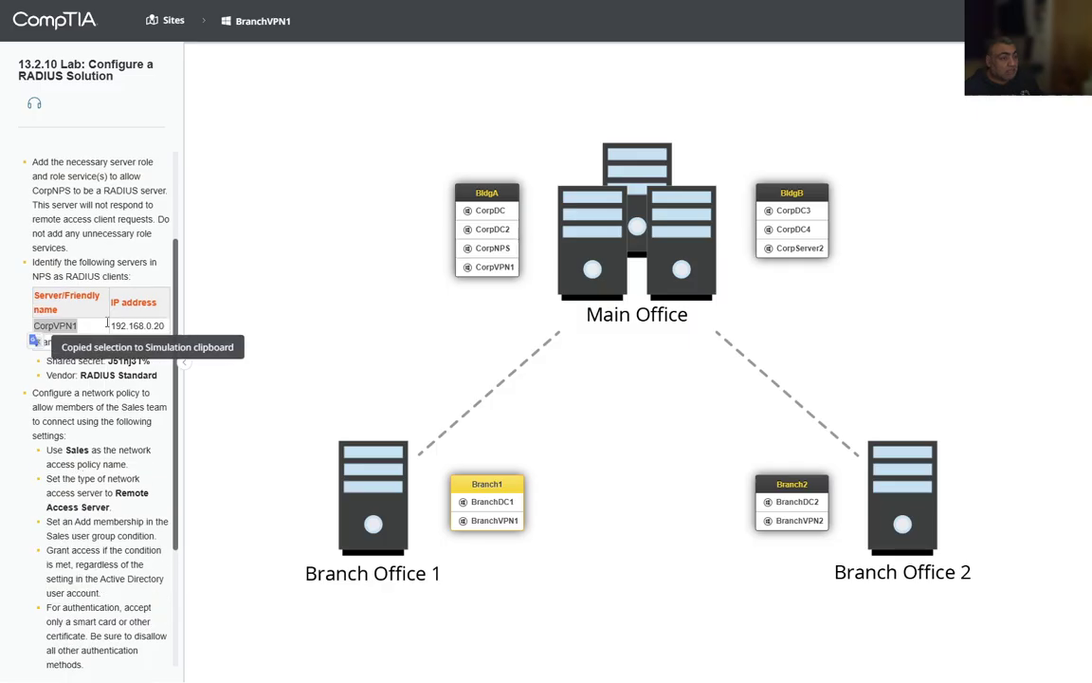
Step: Switch to CorpVPN1, review the lab's routing and remote access requirements, and open the server's Routing and Remote Access properties
left_click(495, 268)
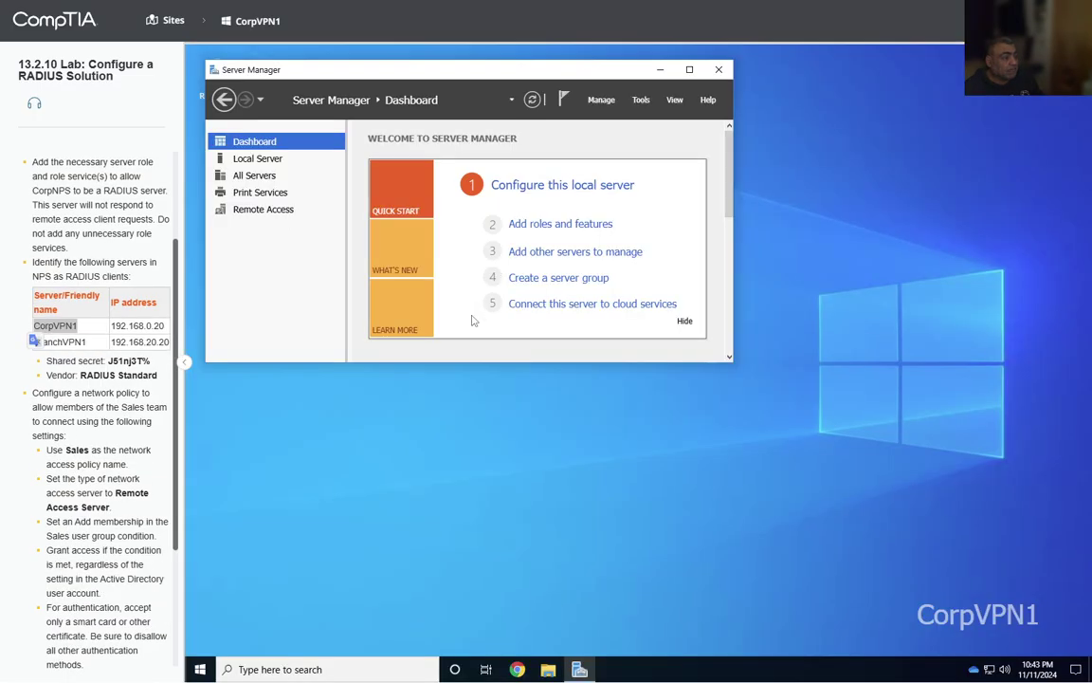
scroll(69, 376, "down", 5)
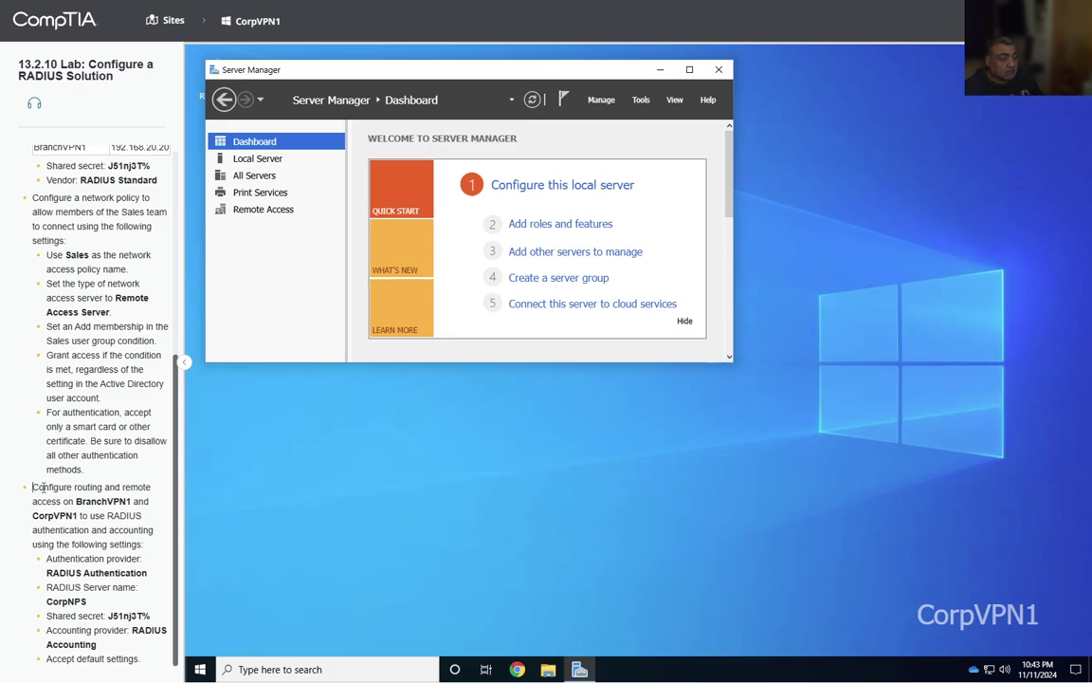
left_click_drag(32, 485, 157, 506)
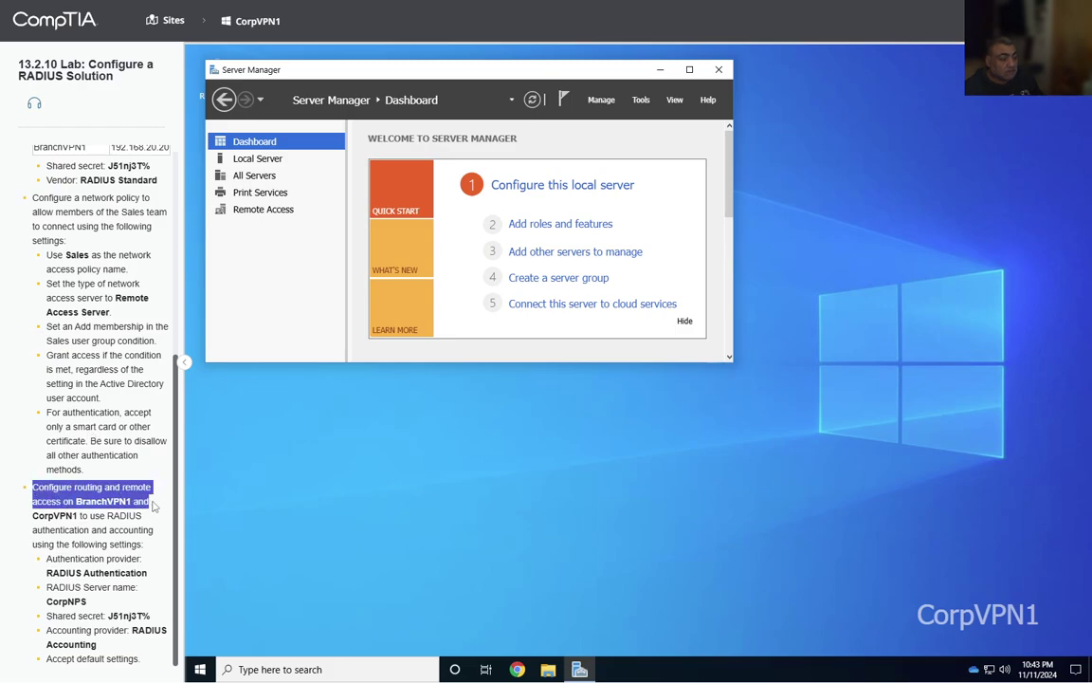
left_click(642, 101)
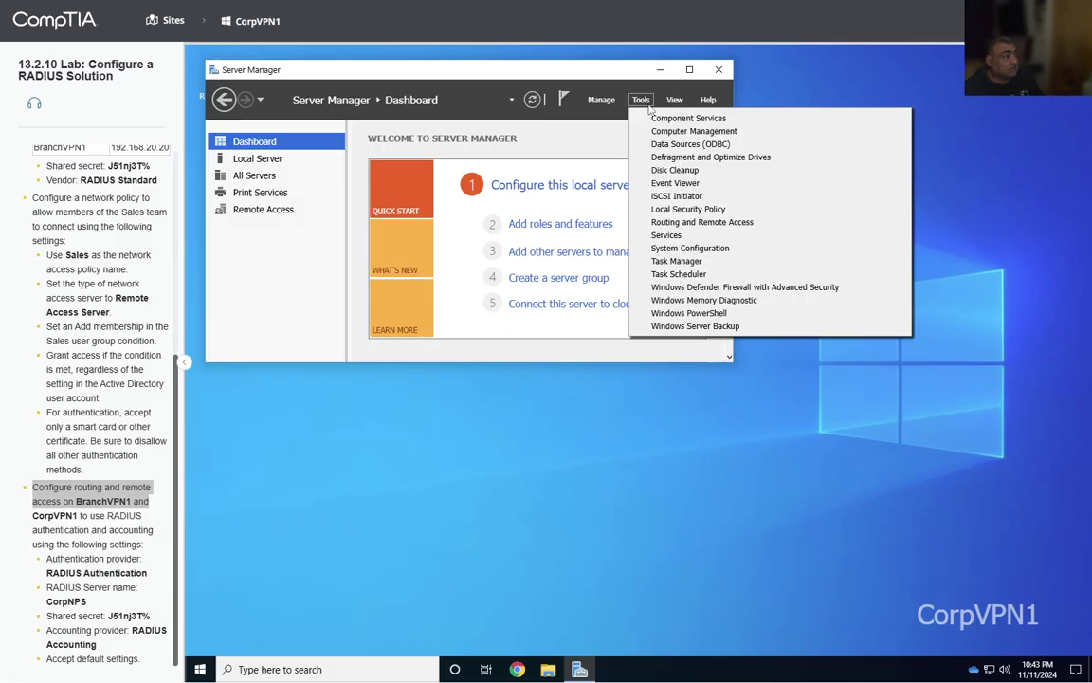
left_click(701, 222)
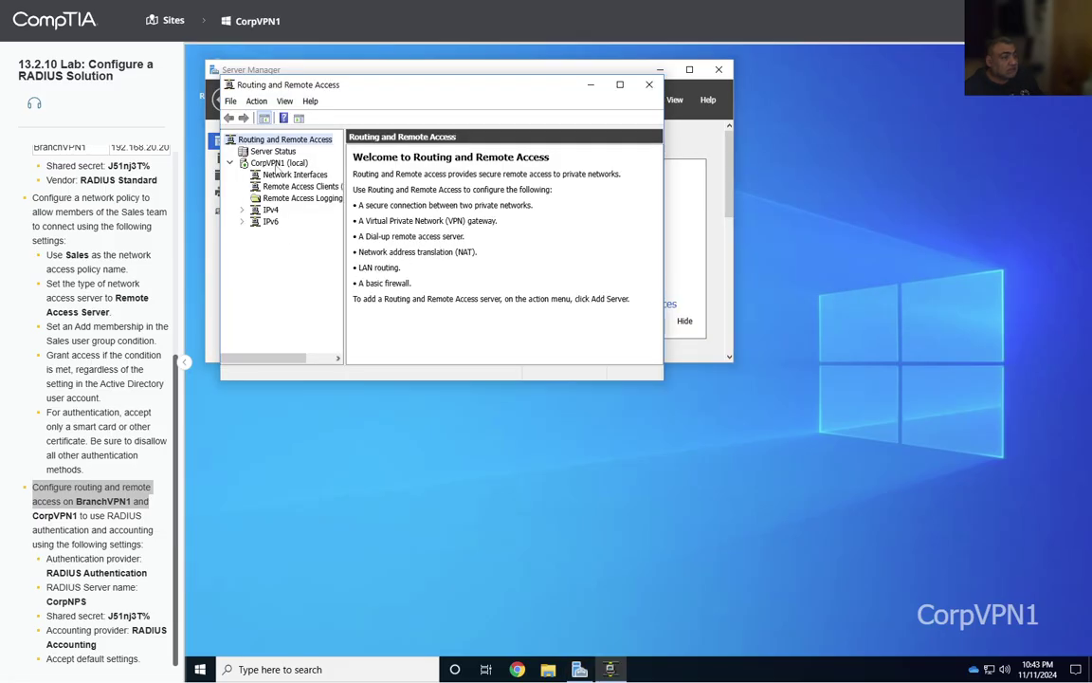
left_click(276, 165)
right_click(278, 166)
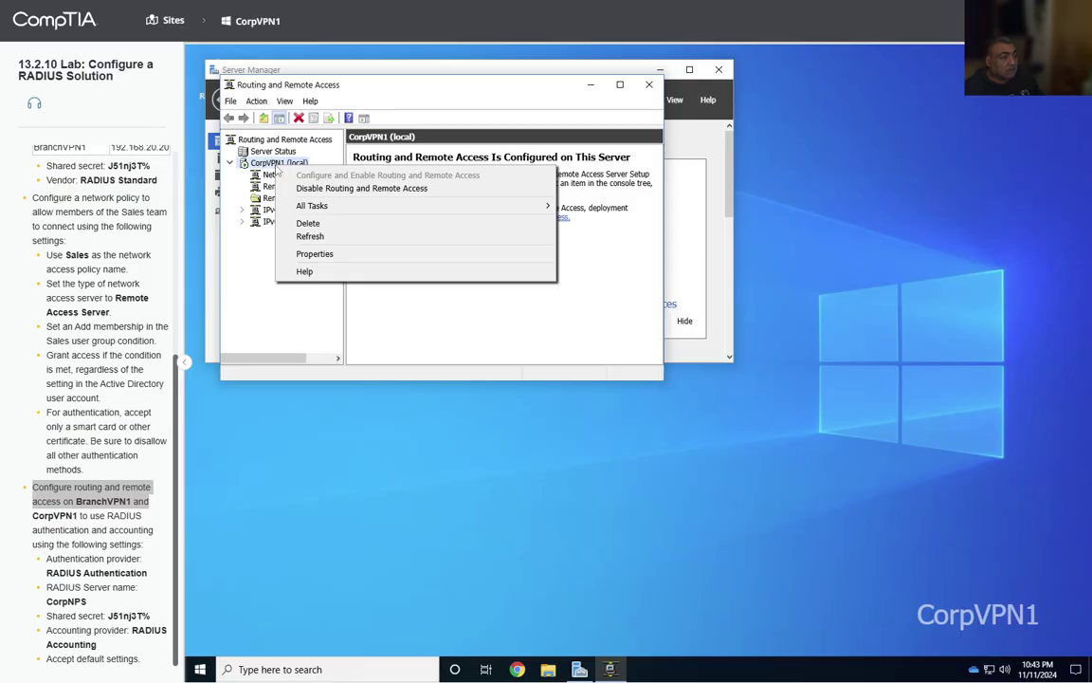
left_click(355, 254)
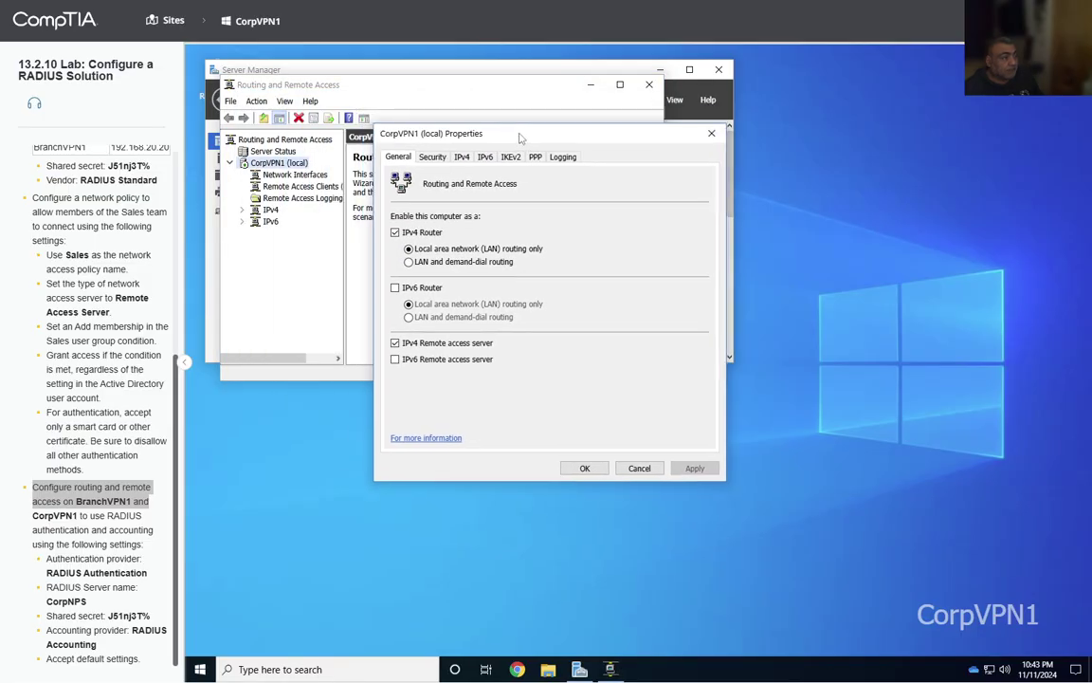
Step: Look up the required authentication provider in the lab instructions and set CorpVPN1's authentication provider to RADIUS Authentication
left_click(435, 163)
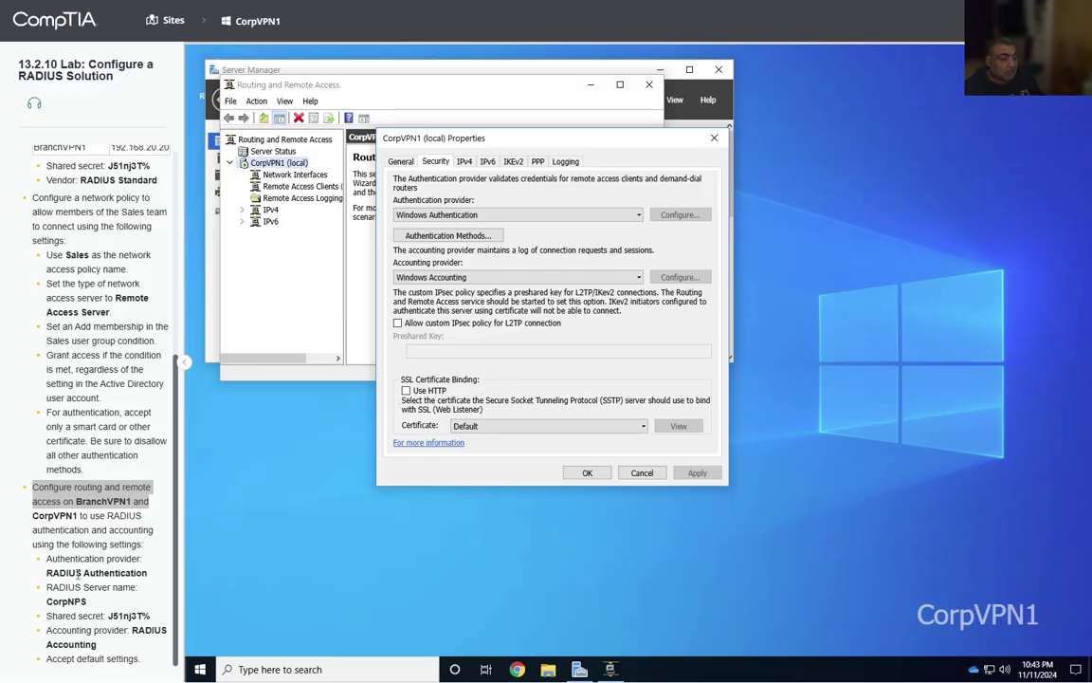
left_click_drag(148, 573, 50, 567)
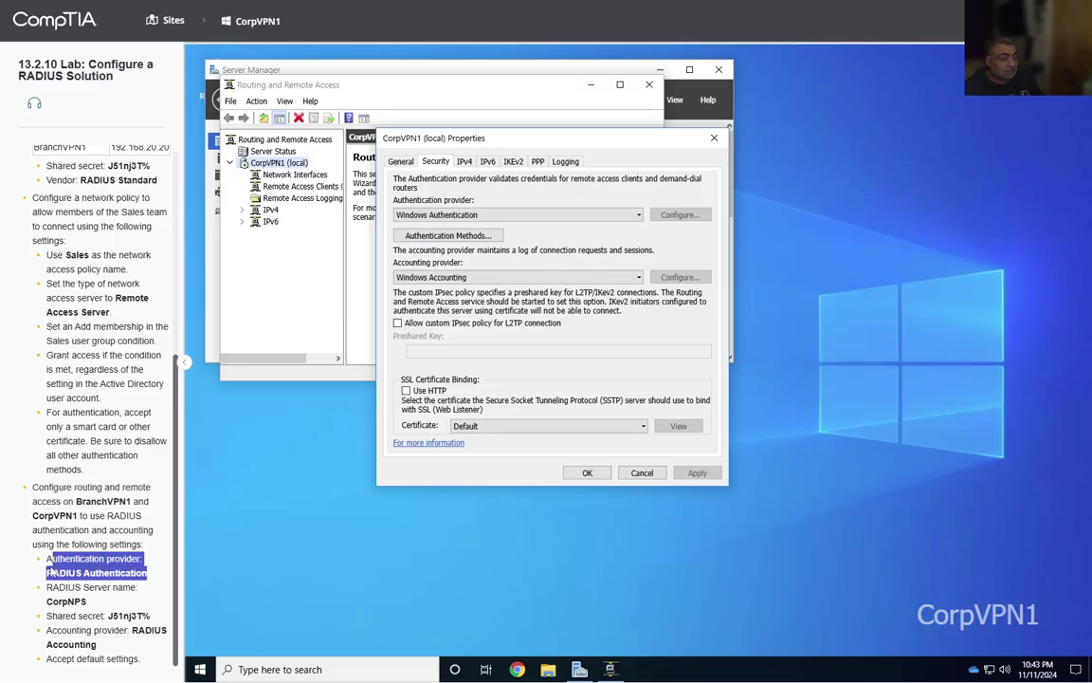
left_click(638, 215)
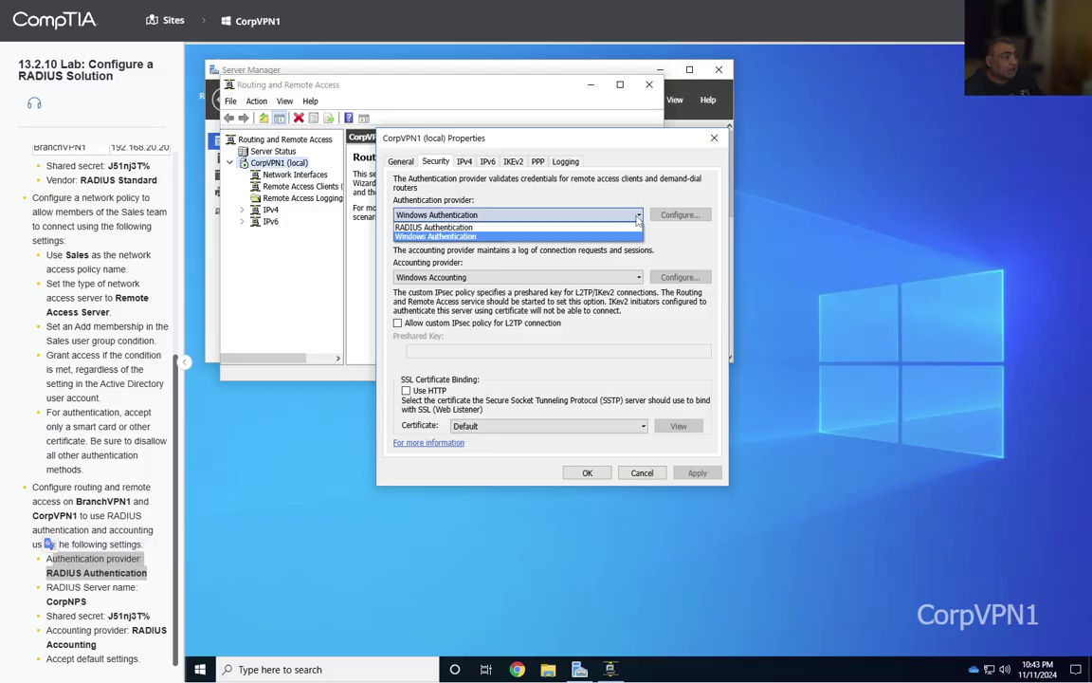
left_click(475, 227)
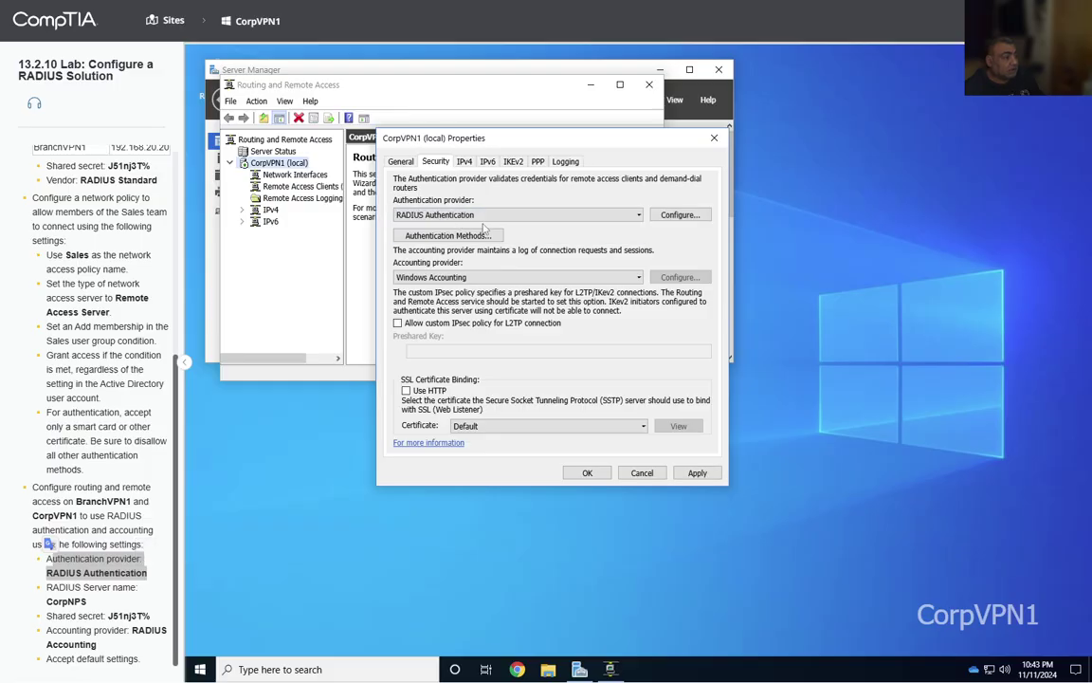
Step: Start adding a RADIUS authentication server for CorpVPN1 and enter CorpNPS as the server name
left_click(680, 215)
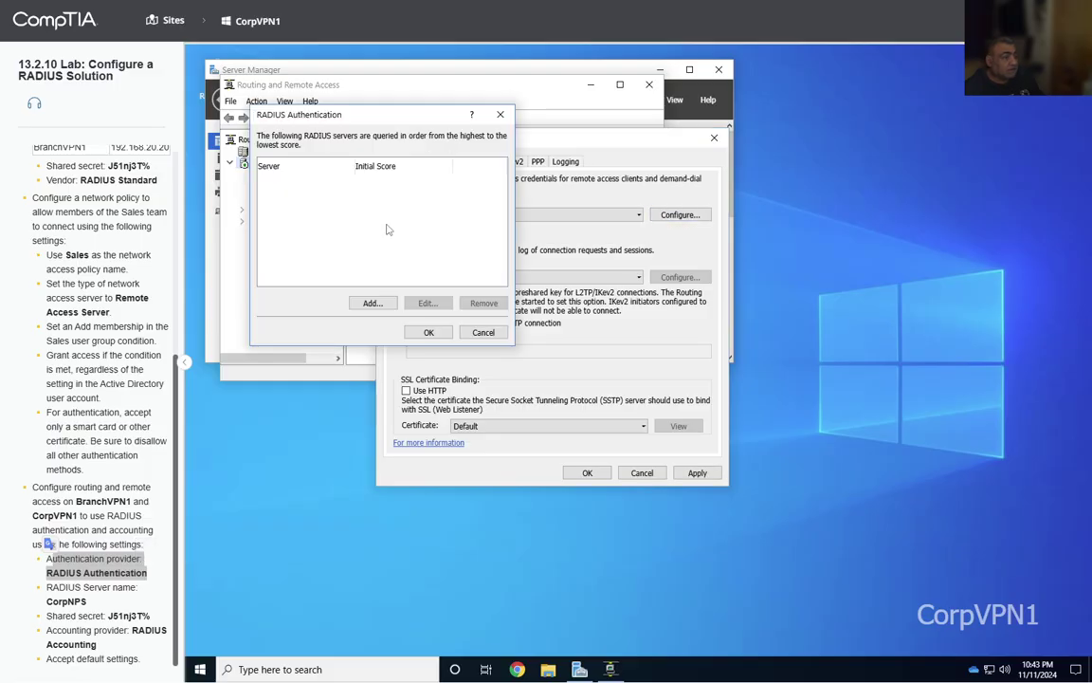
left_click(373, 303)
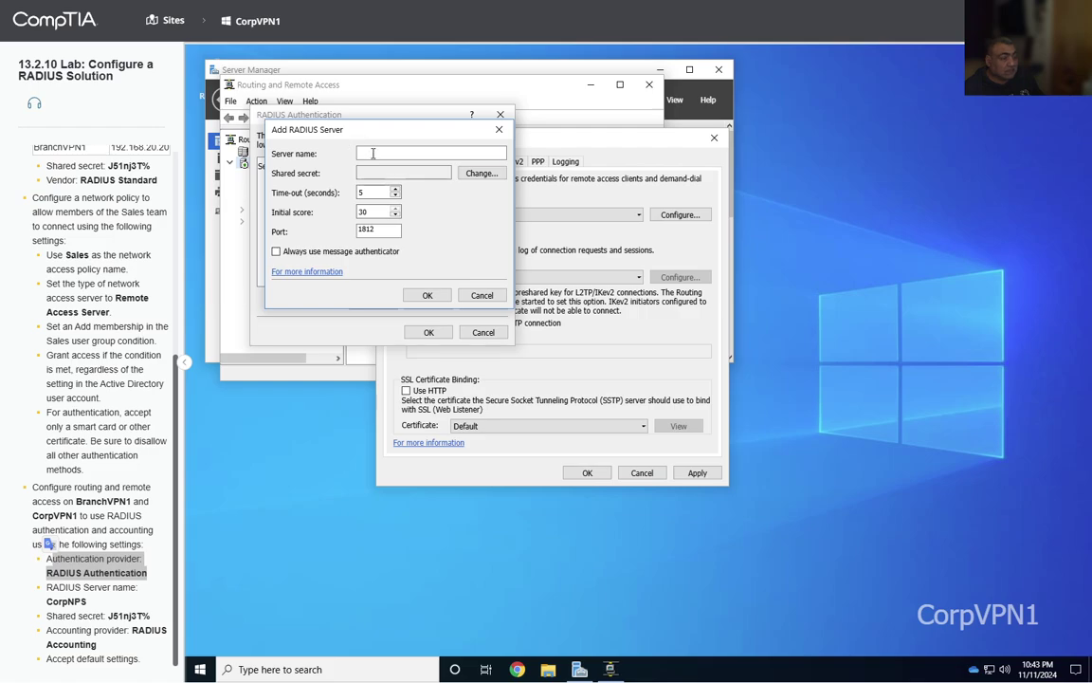
left_click(74, 601)
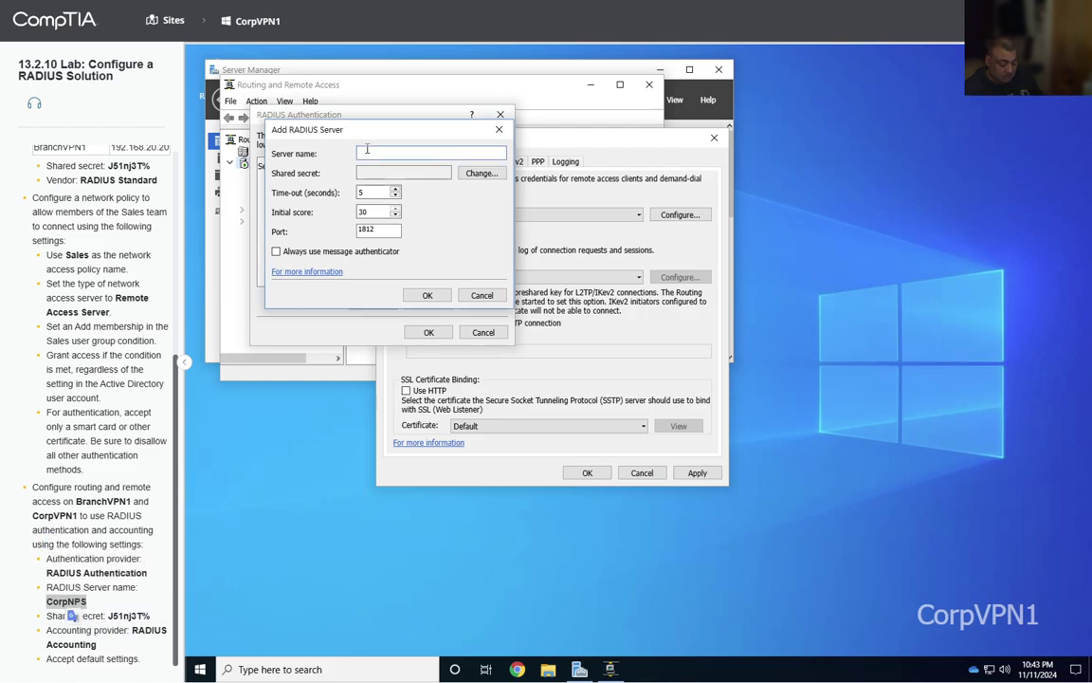
key("ctrl+v")
Step: Enter and confirm the shared secret for the CorpNPS authentication server, then accept the server with its default settings
left_click(481, 173)
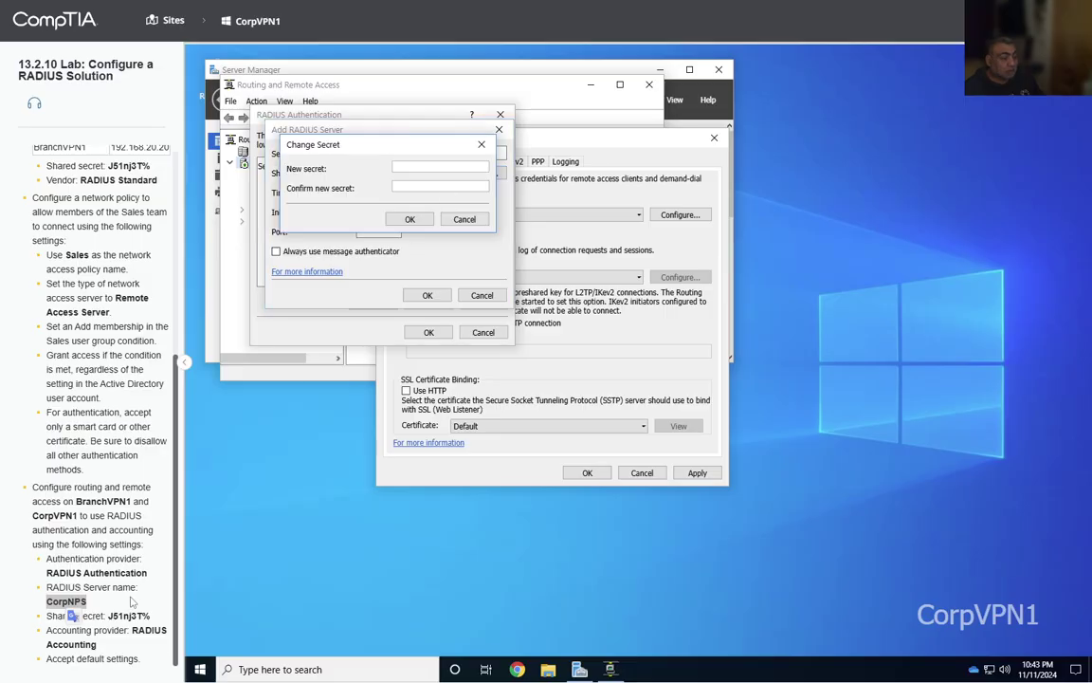
left_click(128, 615)
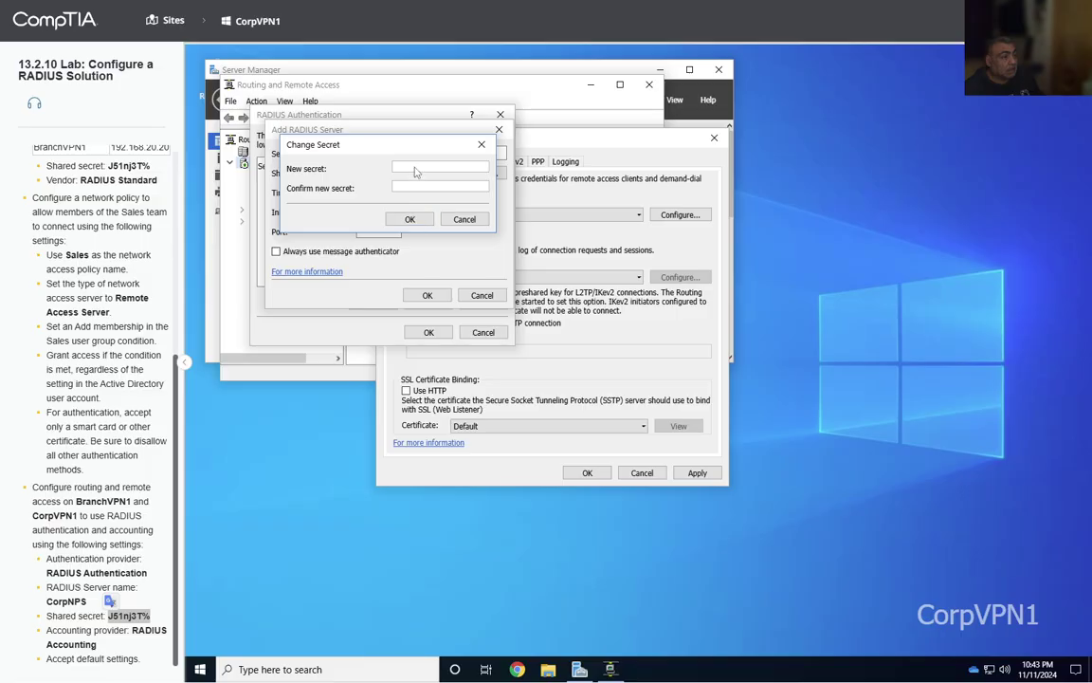
left_click(414, 167)
key("ctrl+v")
left_click(411, 185)
left_click(414, 224)
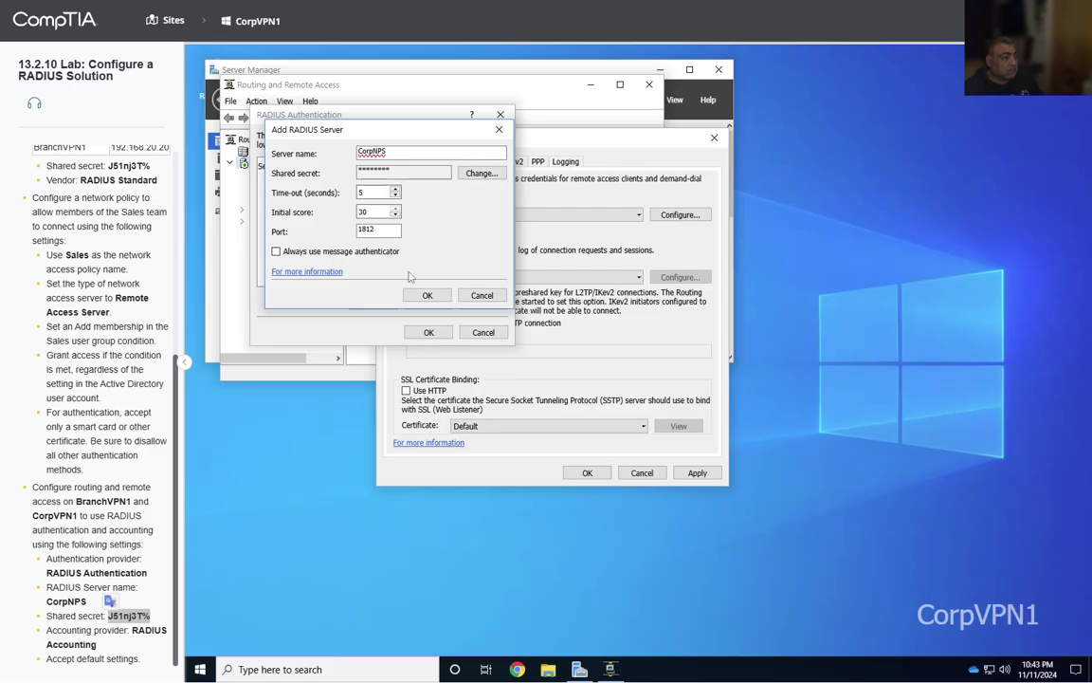
left_click(426, 295)
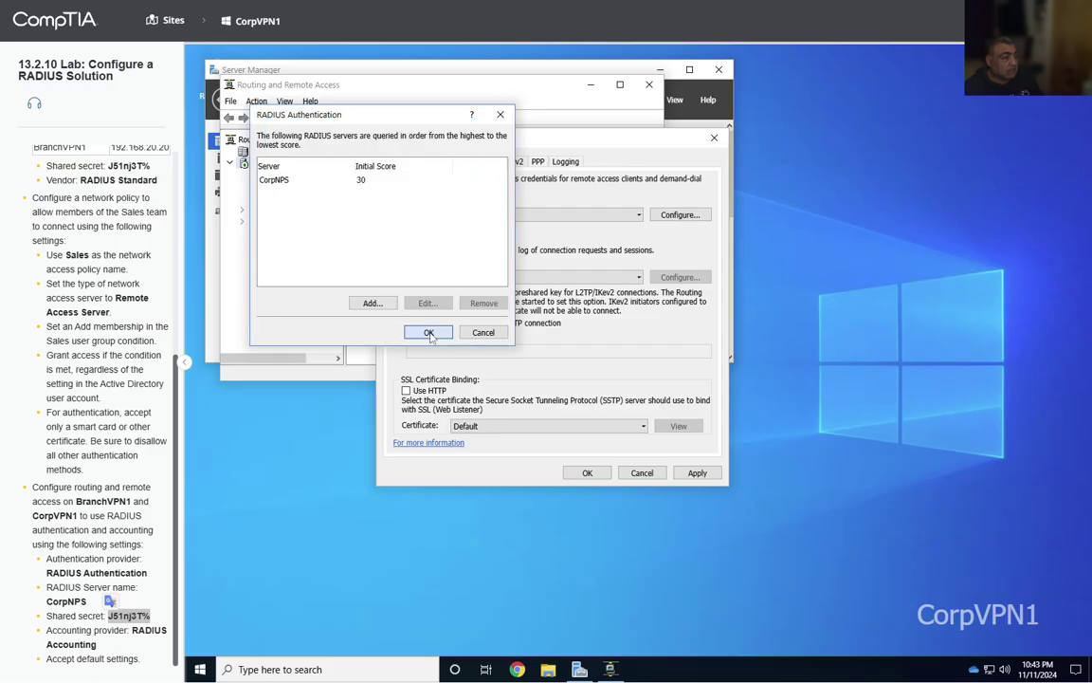
left_click(428, 333)
Step: Look up the required accounting provider in the lab instructions and set CorpVPN1's accounting provider to RADIUS Accounting
left_click(527, 278)
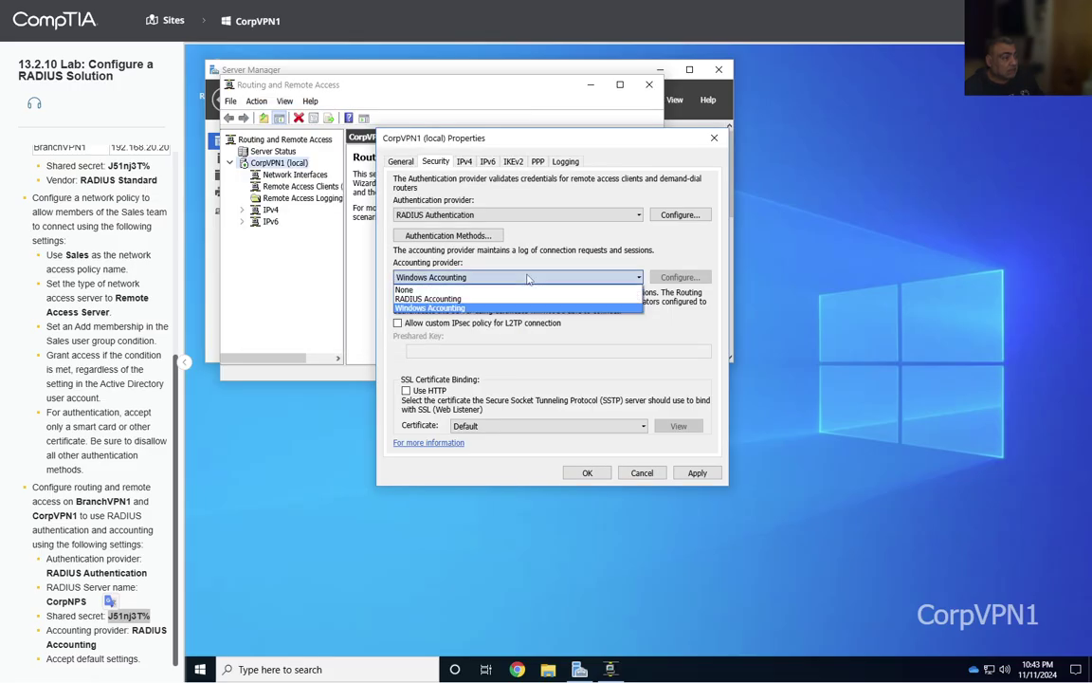
left_click(135, 629)
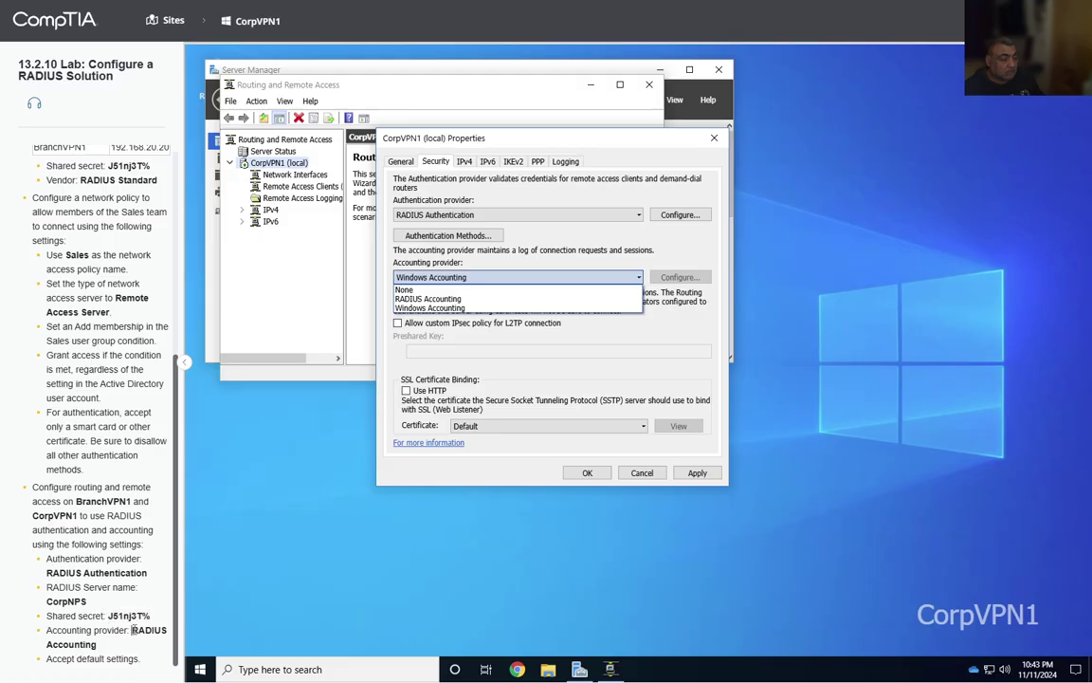
left_click_drag(133, 629, 99, 645)
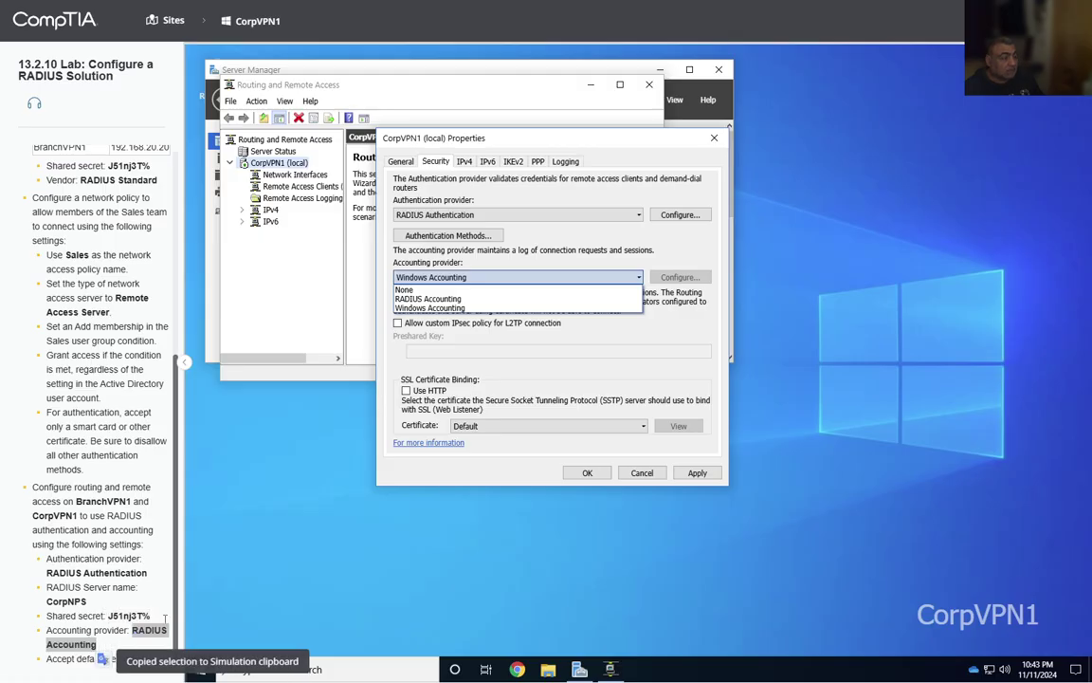
left_click(460, 299)
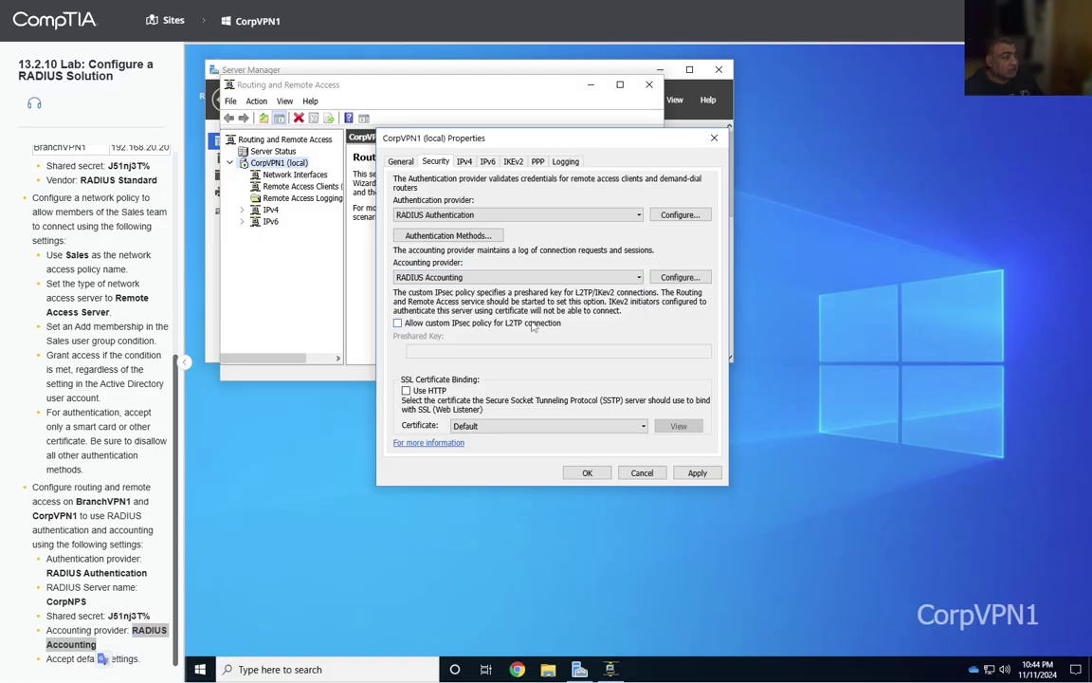
Step: Start adding a RADIUS accounting server for CorpVPN1 and enter CorpNPS as the server name
left_click(668, 275)
left_click(420, 349)
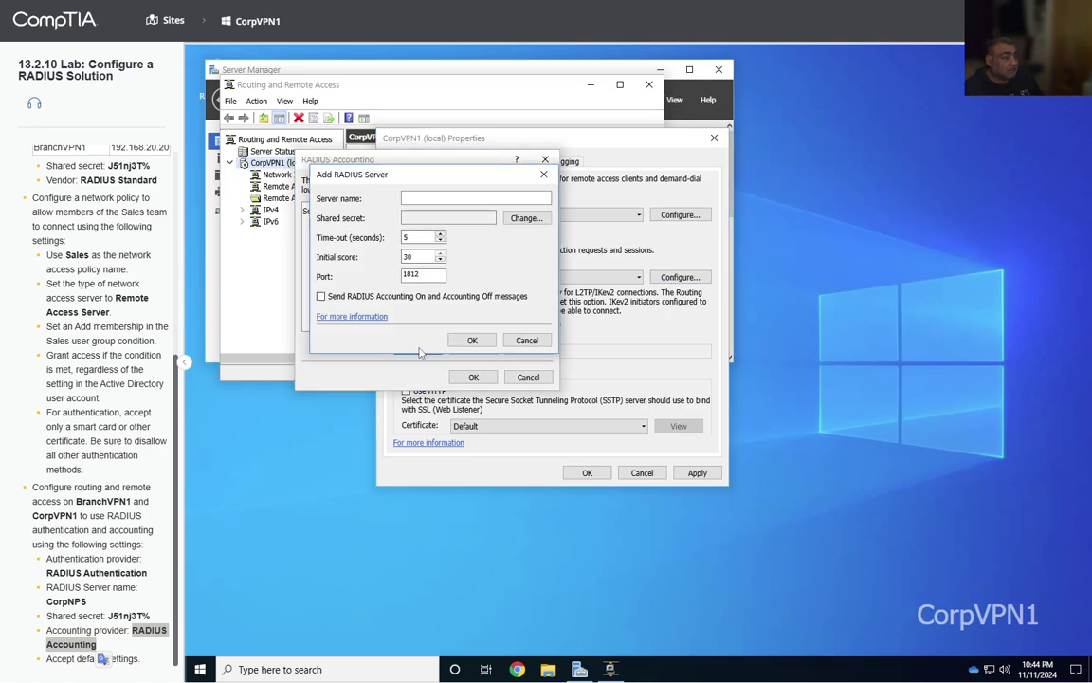
left_click(66, 601)
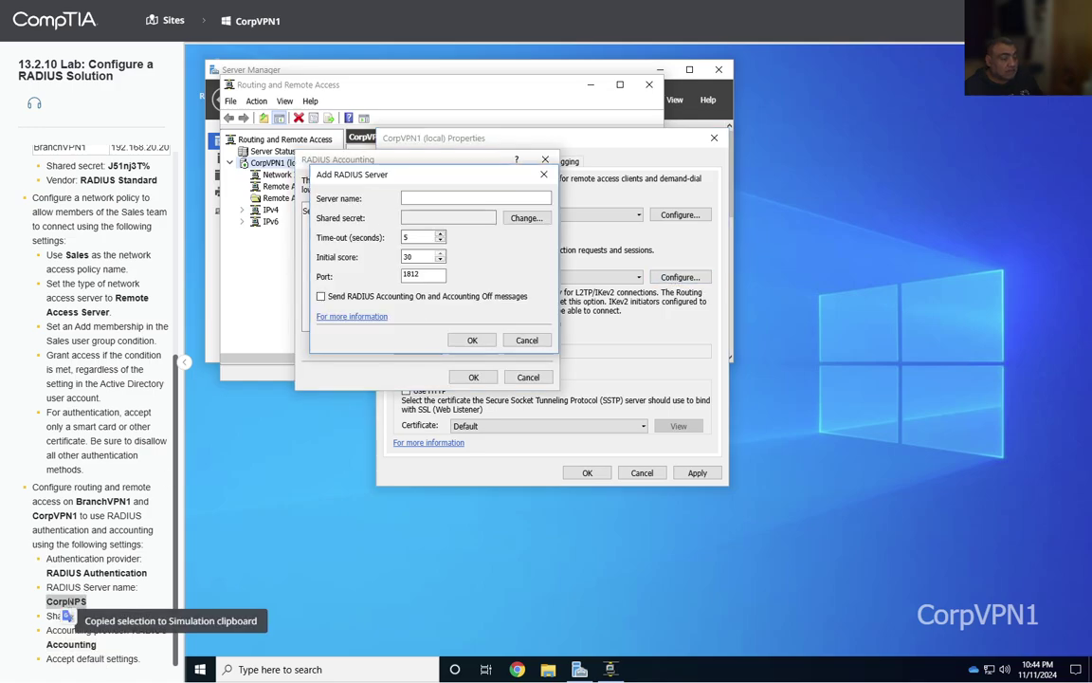
left_click(423, 197)
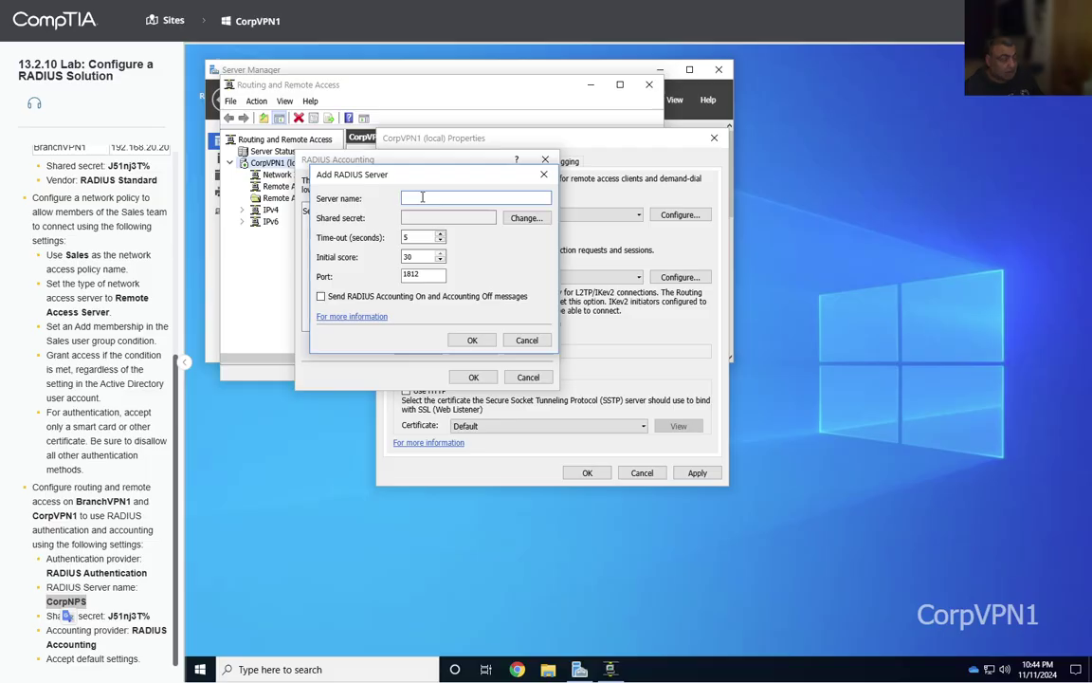
key("ctrl+v")
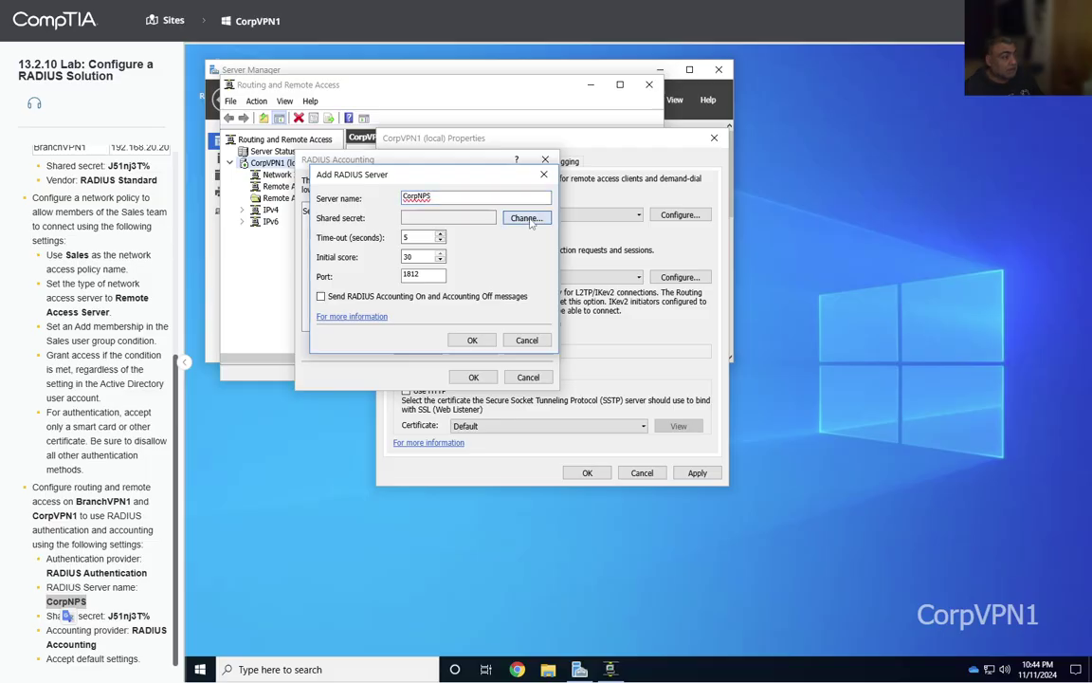
Step: Enter and confirm the shared secret for CorpVPN1's CorpNPS accounting server, then accept the server with its default settings
left_click(527, 218)
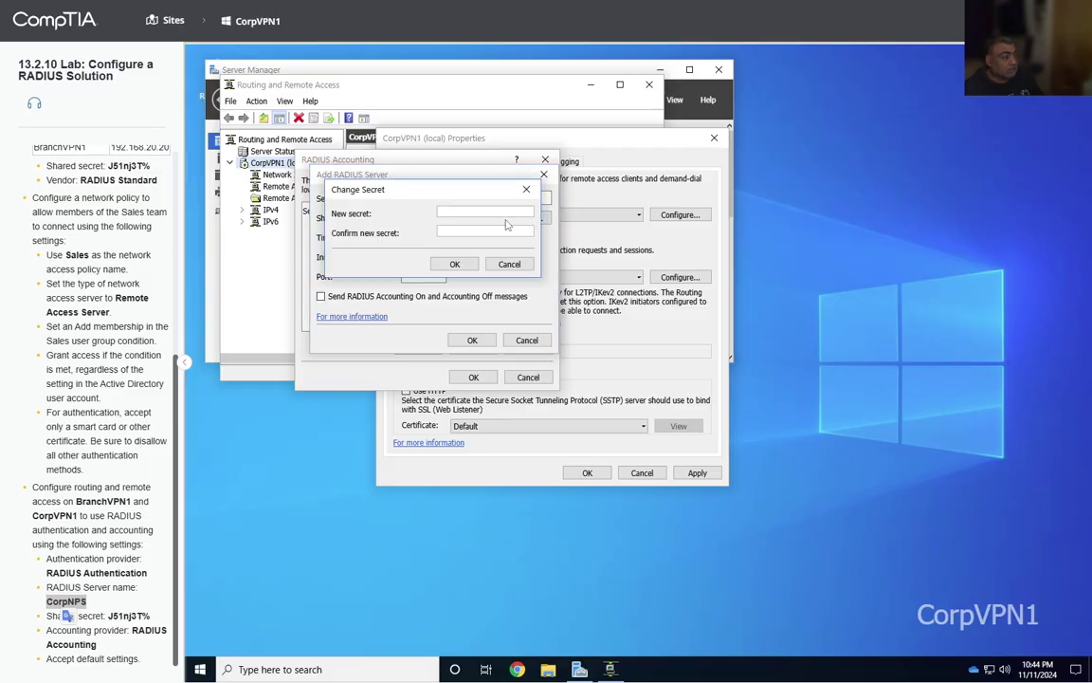
left_click(129, 615)
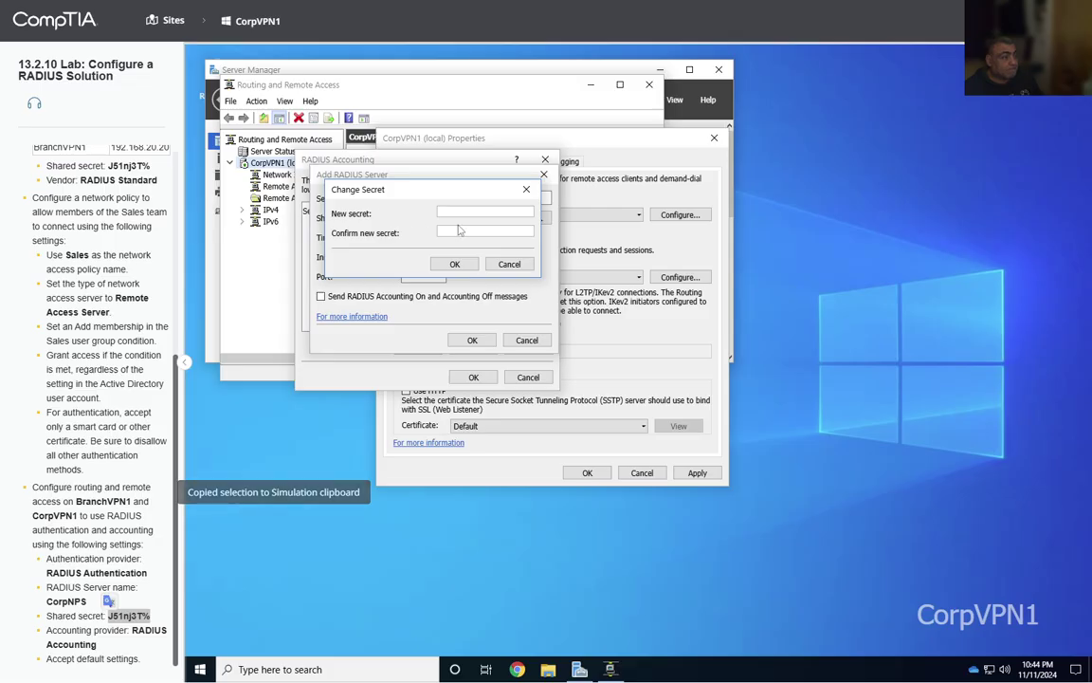
left_click(463, 212)
key("ctrl+v")
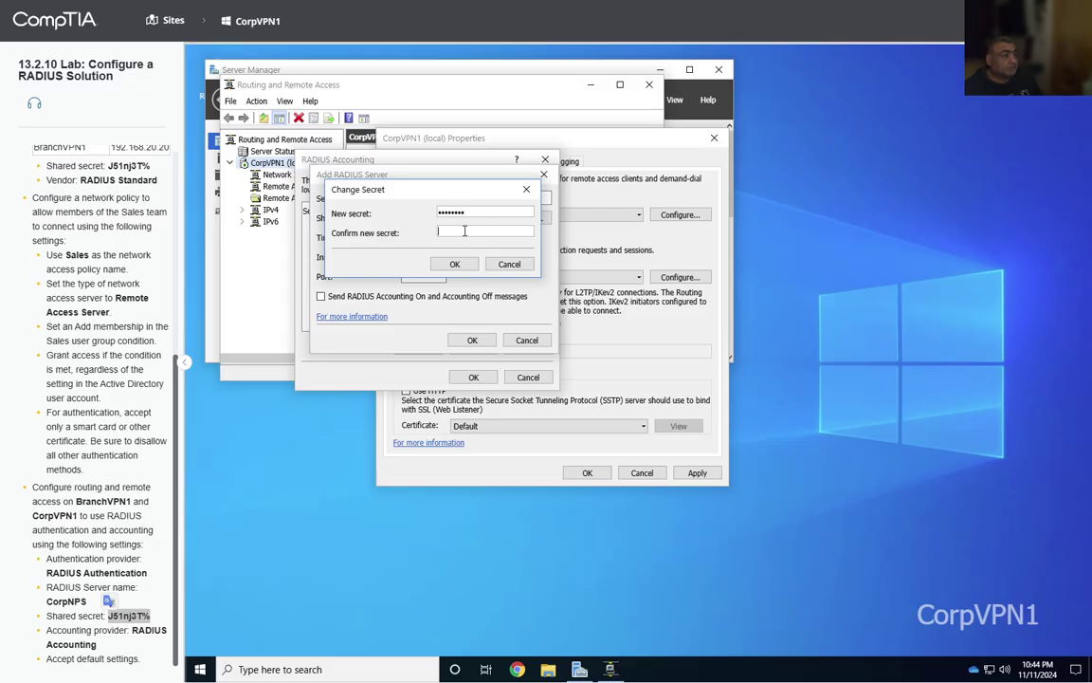
left_click(454, 263)
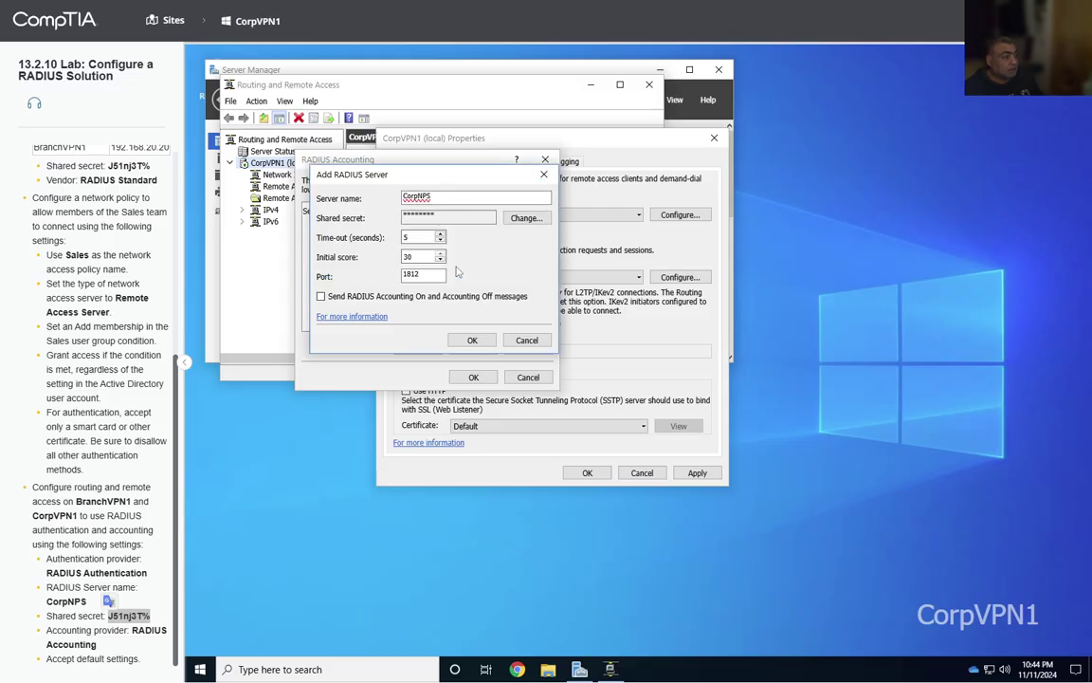
left_click(471, 339)
left_click(477, 378)
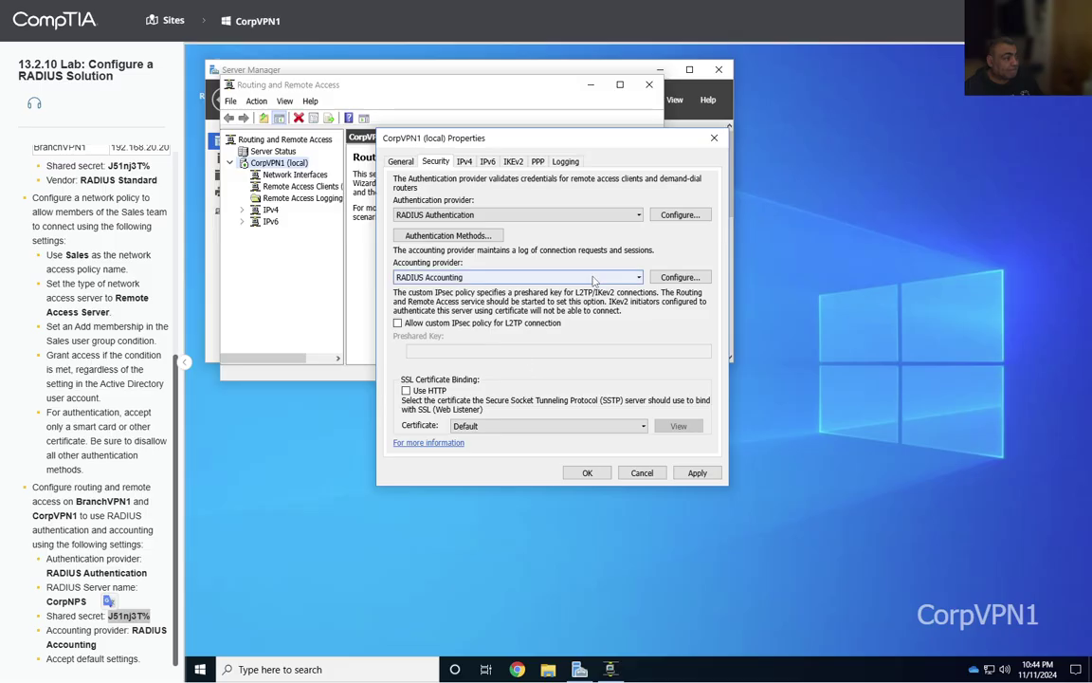
Step: Save the CorpVPN1 properties and recheck the lab's last requirements before requesting the lab score
left_click(588, 473)
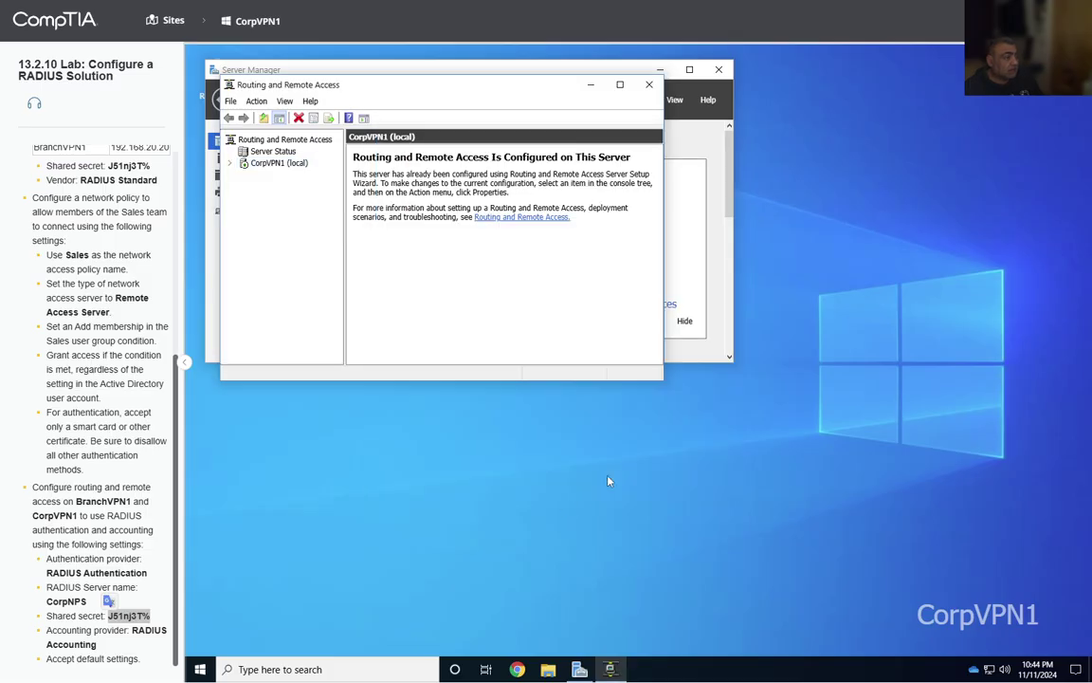
left_click(230, 164)
left_click(280, 164)
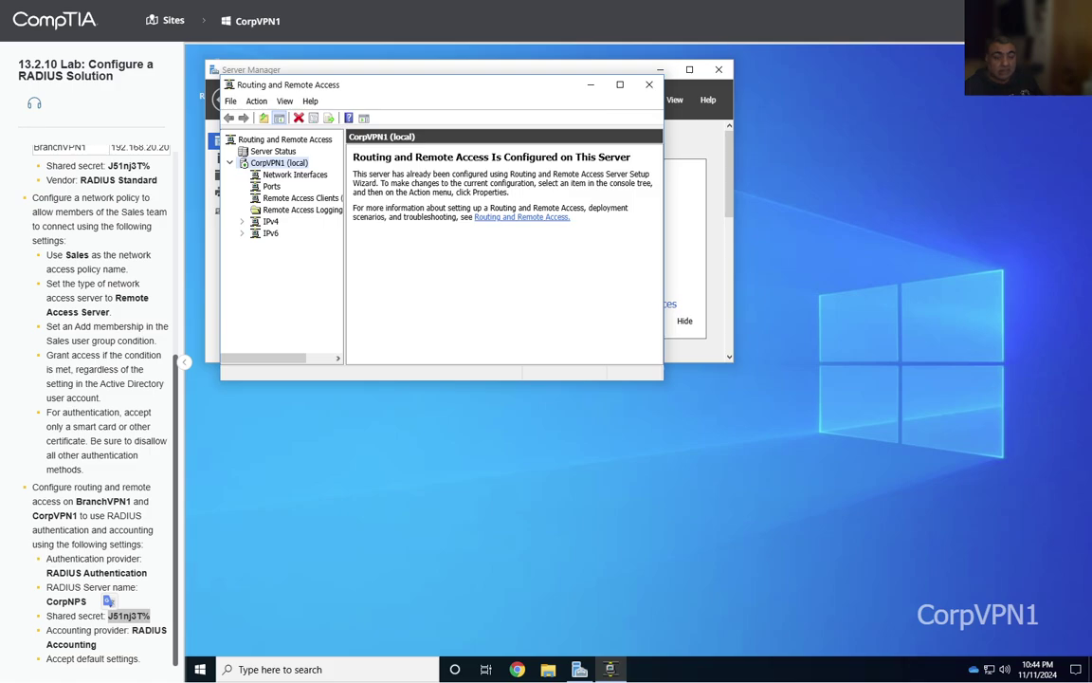
left_click(113, 658)
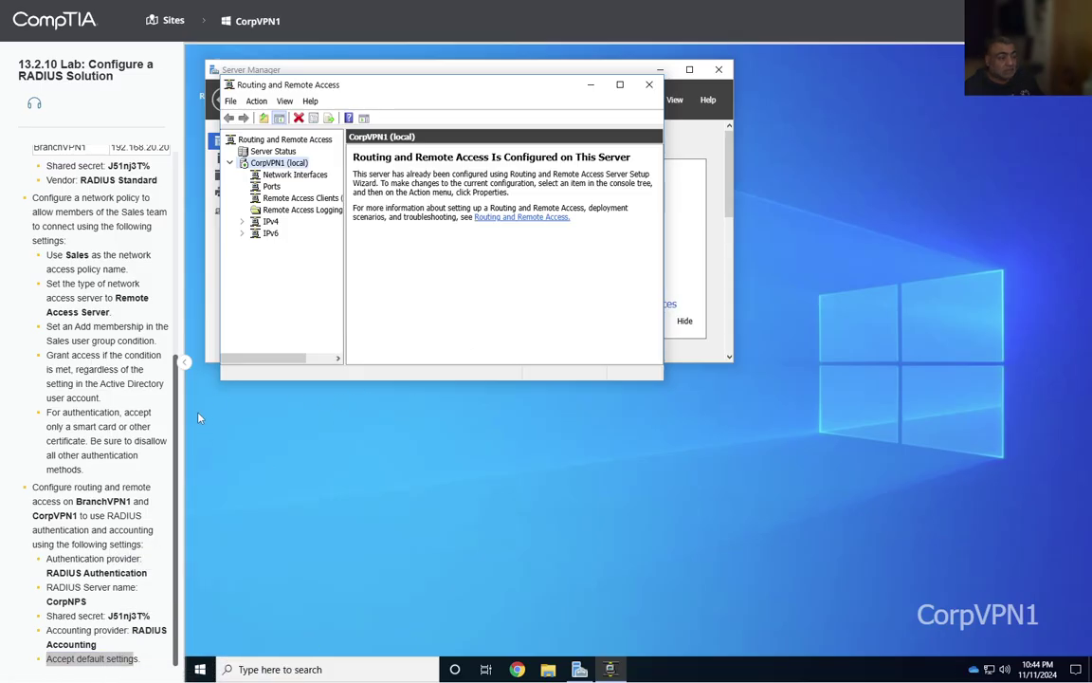
left_click_drag(174, 408, 149, 557)
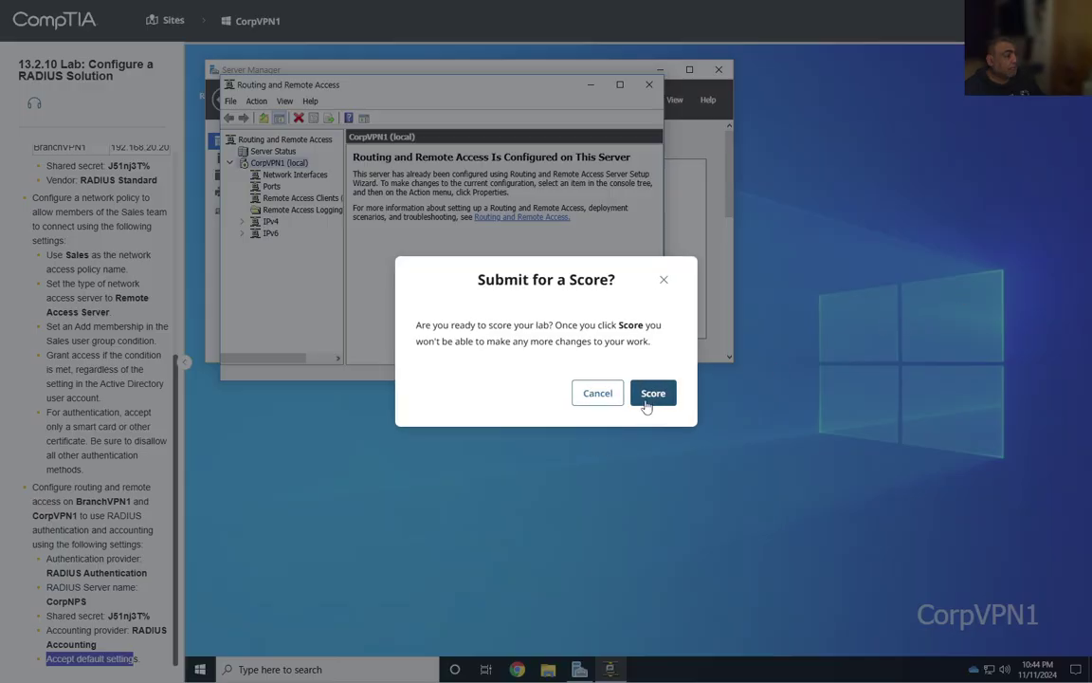
Step: Confirm the lab submission for scoring and expand the result details for the NPS server's RADIUS clients and the Sales network policy
left_click(651, 391)
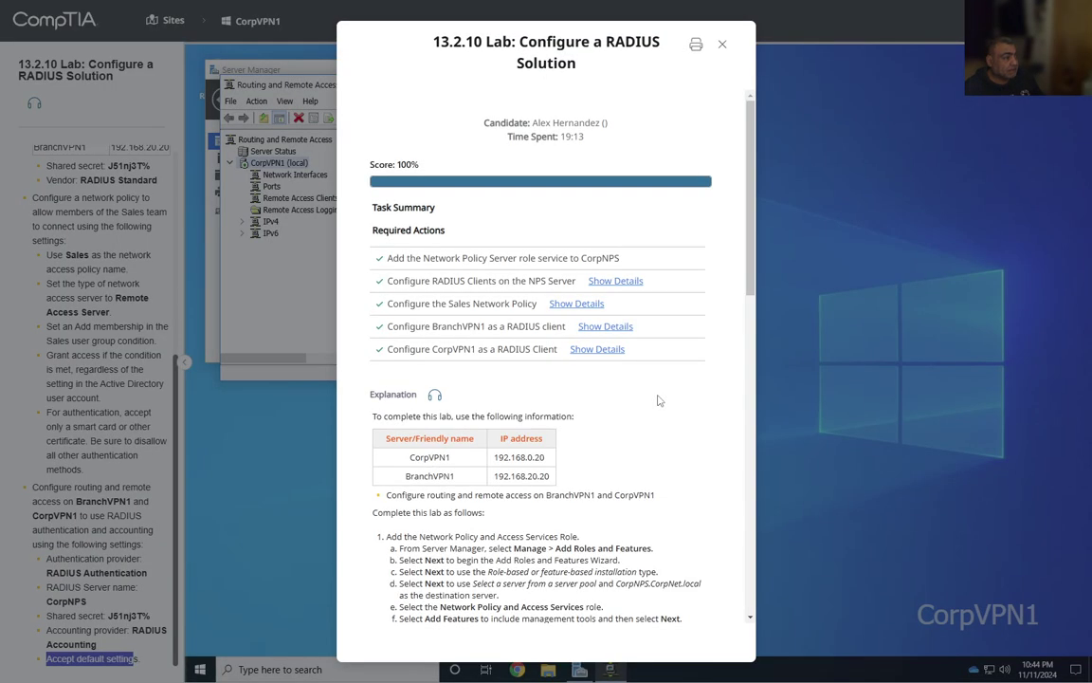
left_click_drag(358, 163, 414, 166)
left_click(616, 281)
left_click(578, 459)
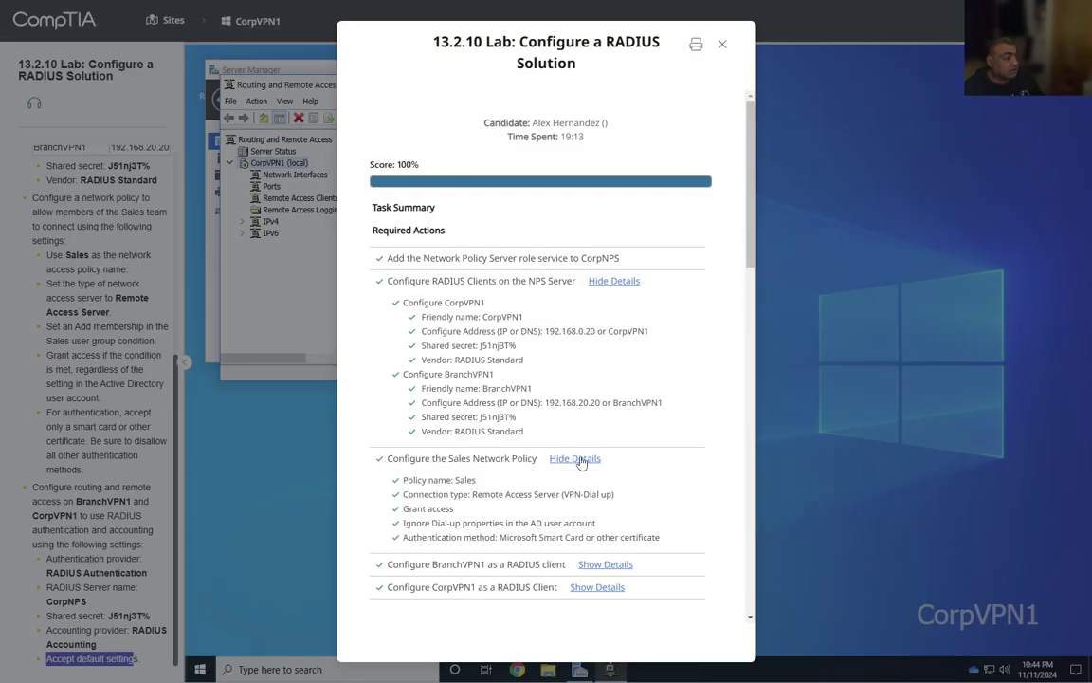
Step: Review the scored items for the CorpVPN1 and BranchVPN1 RADIUS clients and for the Sales network policy
left_click_drag(405, 303, 493, 308)
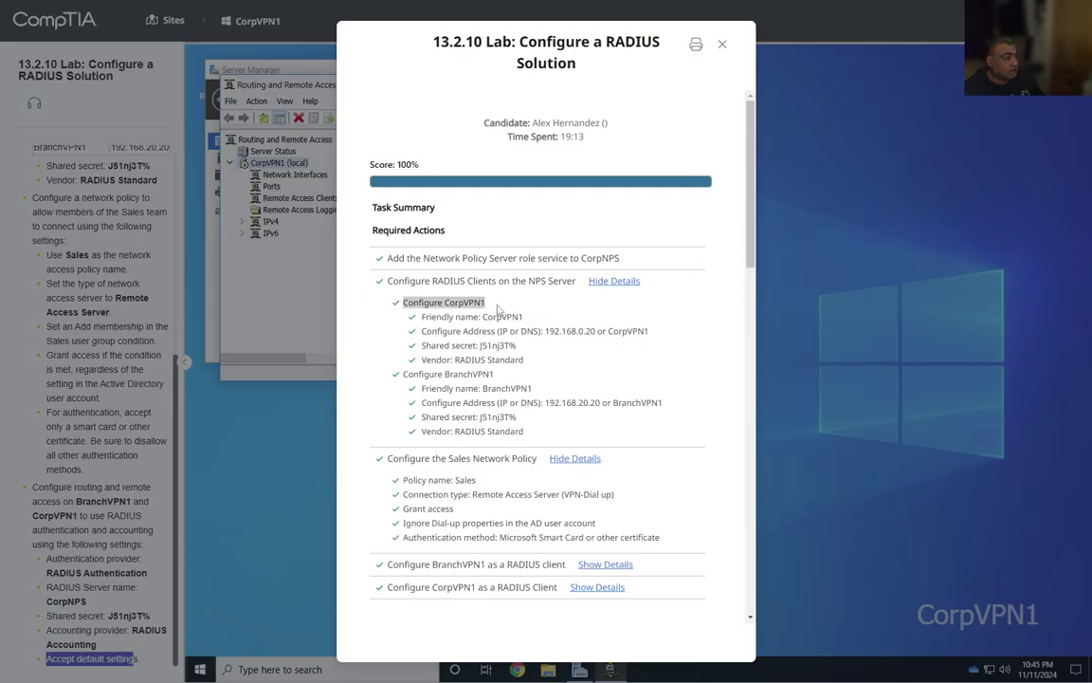
left_click_drag(445, 373, 494, 375)
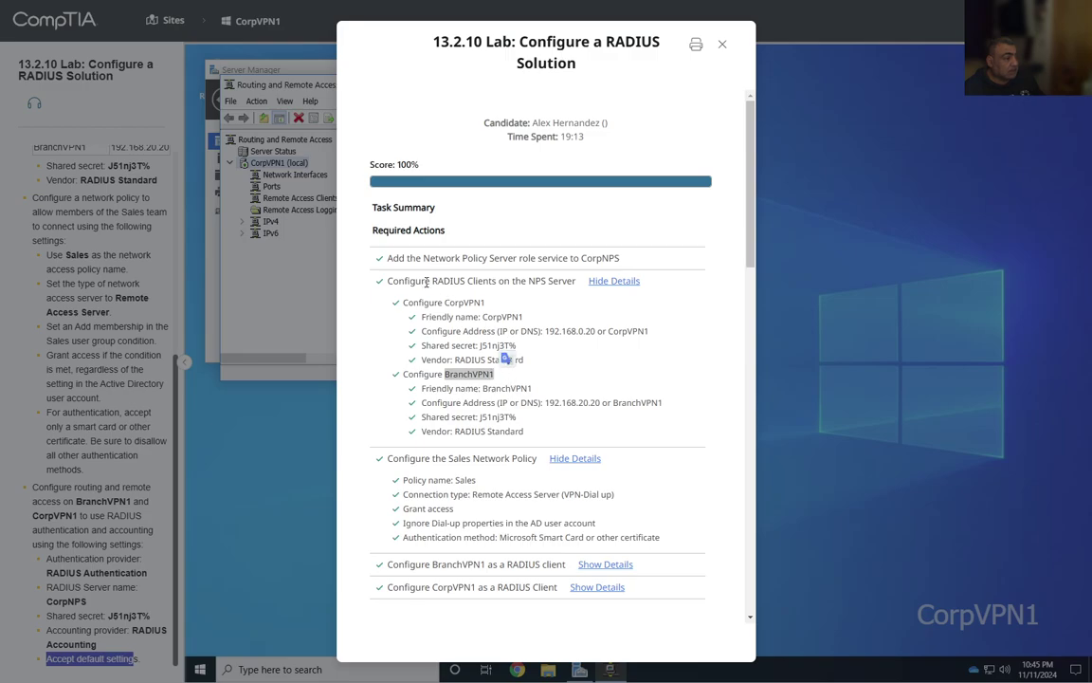
left_click_drag(426, 282, 488, 304)
left_click(520, 485)
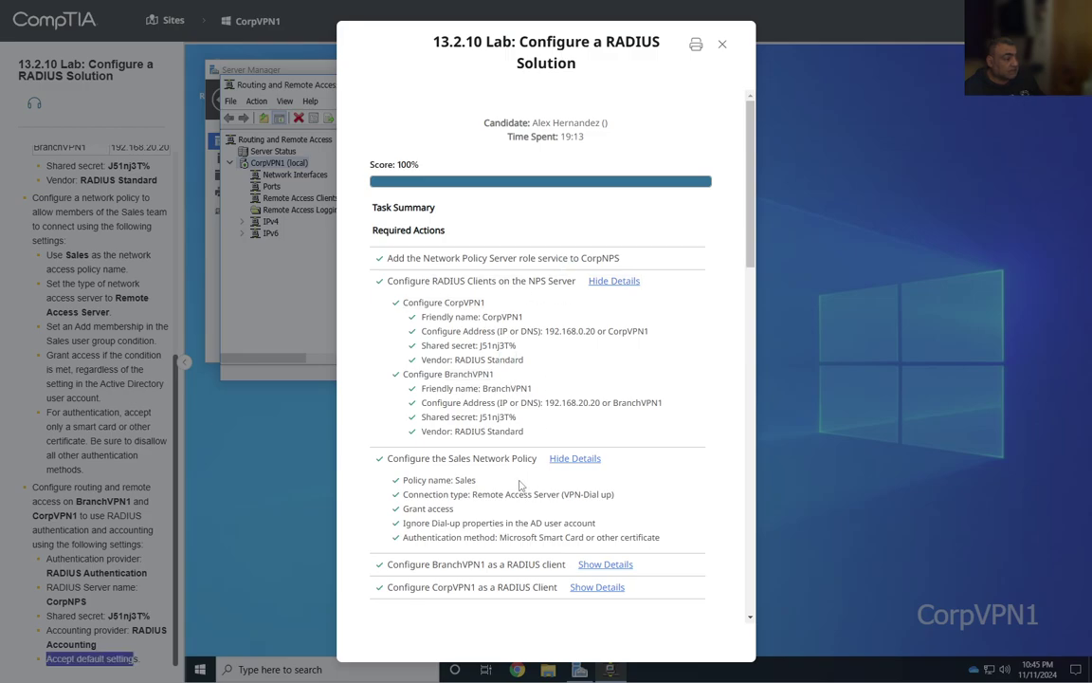
scroll(459, 431, "down", 3)
left_click_drag(537, 263, 343, 245)
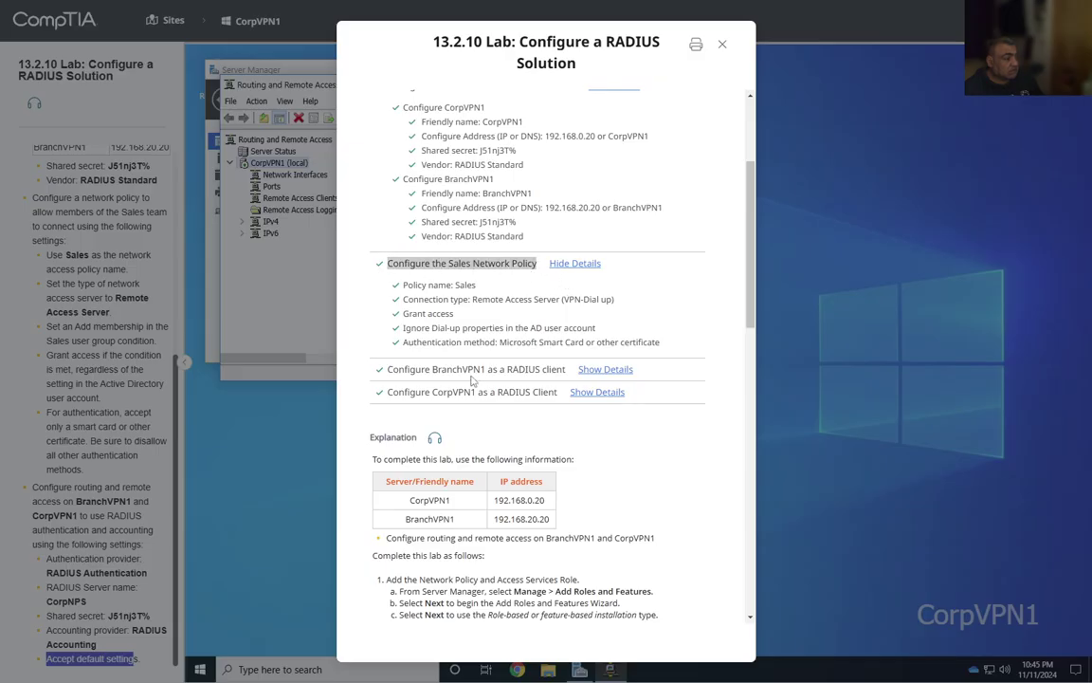
Step: Expand the result details for BranchVPN1 and CorpVPN1 as RADIUS clients and review the whole task summary
left_click(605, 369)
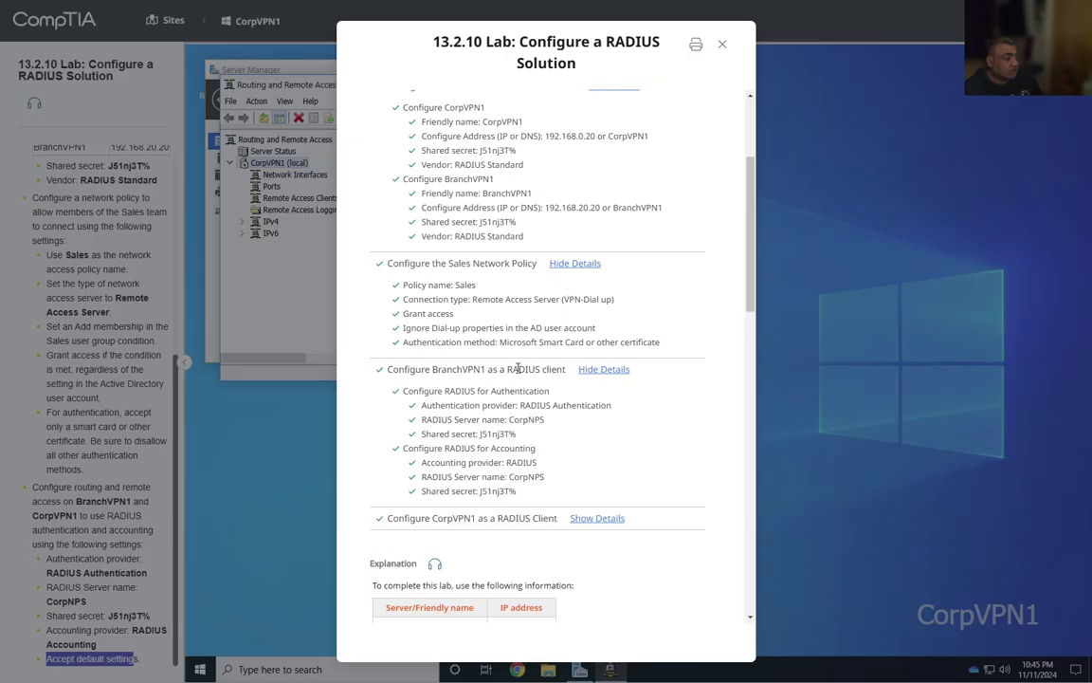
left_click(601, 519)
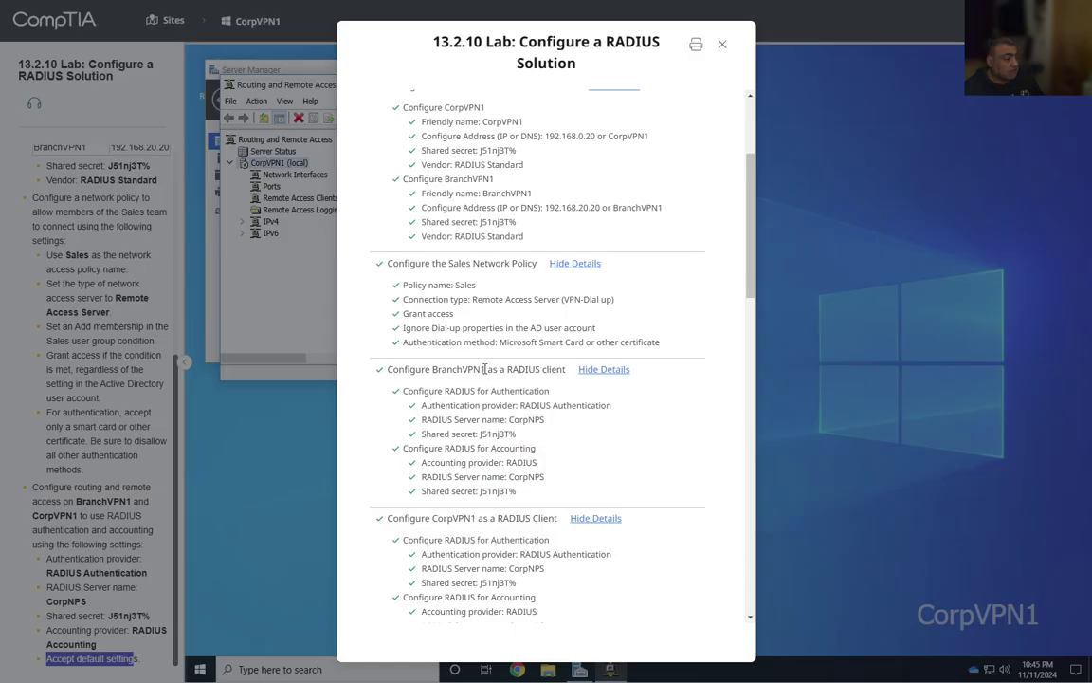
scroll(597, 529, "down", 2)
scroll(593, 525, "up", 4)
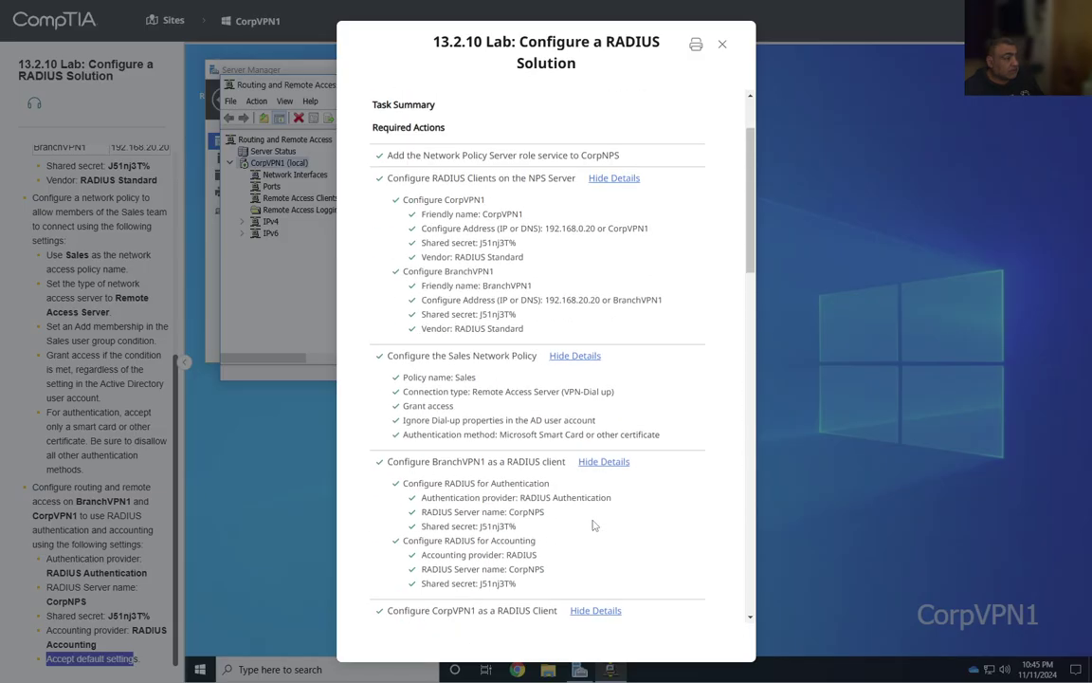
scroll(594, 524, "up", 1)
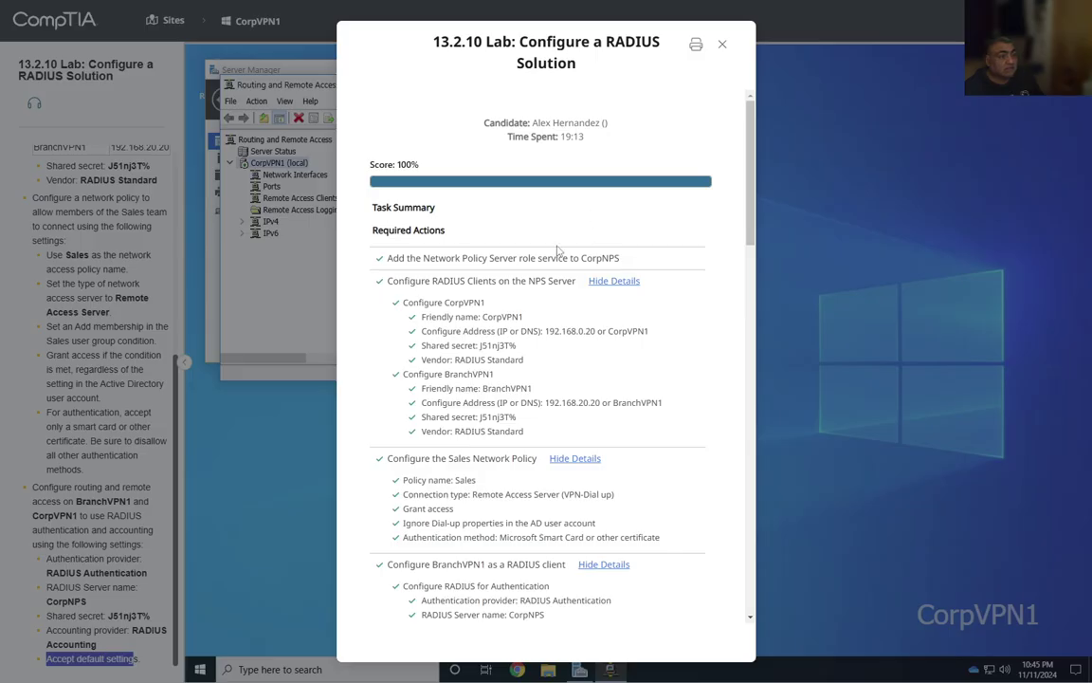